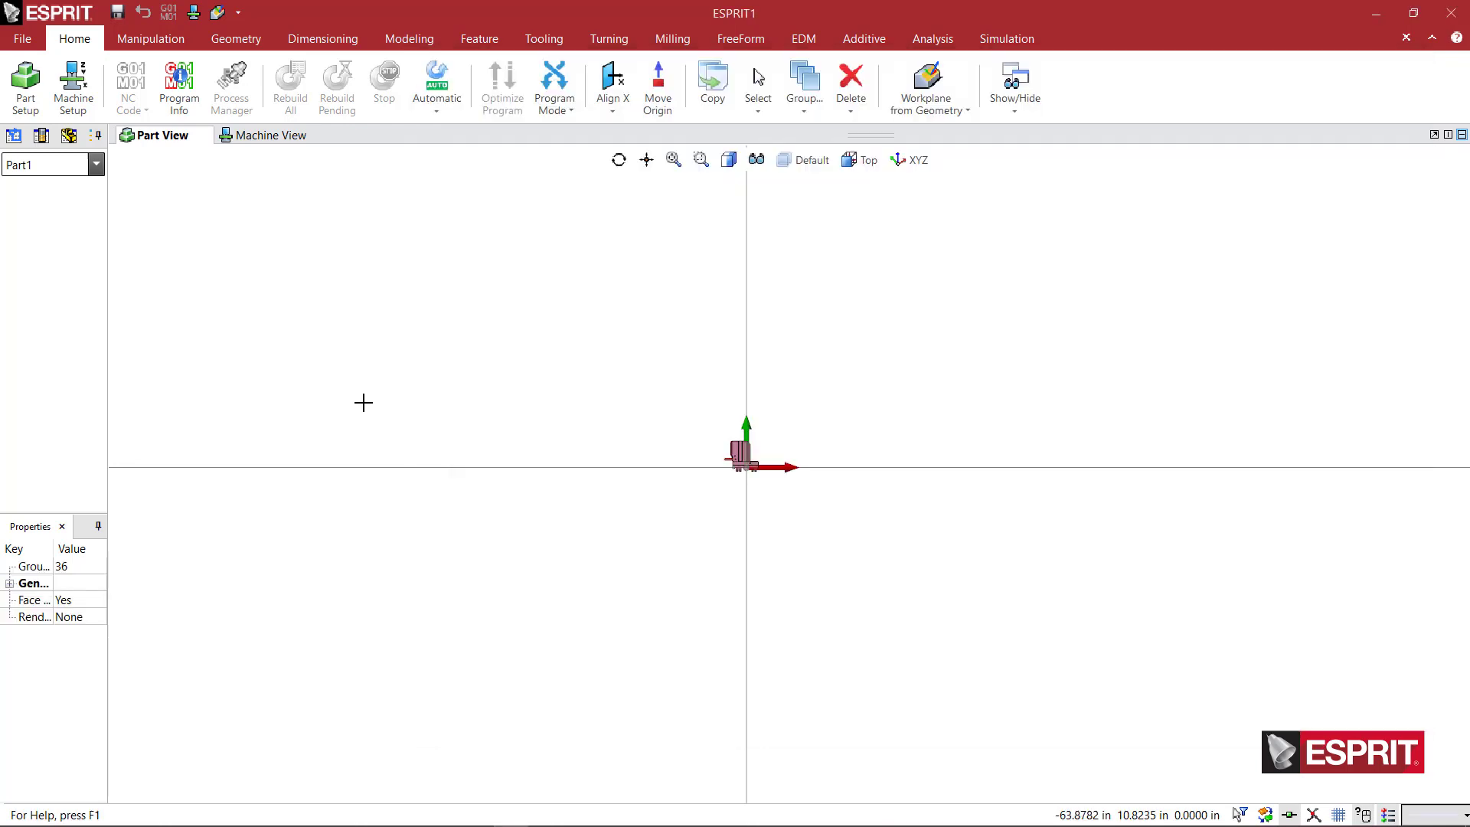
Step: Zoom and orbit the loaded LB3000 C5 holder, then pick the circular face on its front
{"action": "left_click", "coordinate": [364, 402]}
{"action": "scroll", "coordinate": [733, 430], "scroll_direction": "up", "scroll_amount": 5}
{"action": "middle_click_drag", "start_coordinate": [738, 429], "coordinate": [757, 472]}
{"action": "middle_click_drag", "start_coordinate": [909, 485], "coordinate": [954, 564]}
{"action": "left_click", "coordinate": [813, 518]}
Step: Reselect until only the inner circular face on the holder's front is picked, not the plate
{"action": "scroll", "coordinate": [954, 564], "scroll_direction": "up", "scroll_amount": 5}
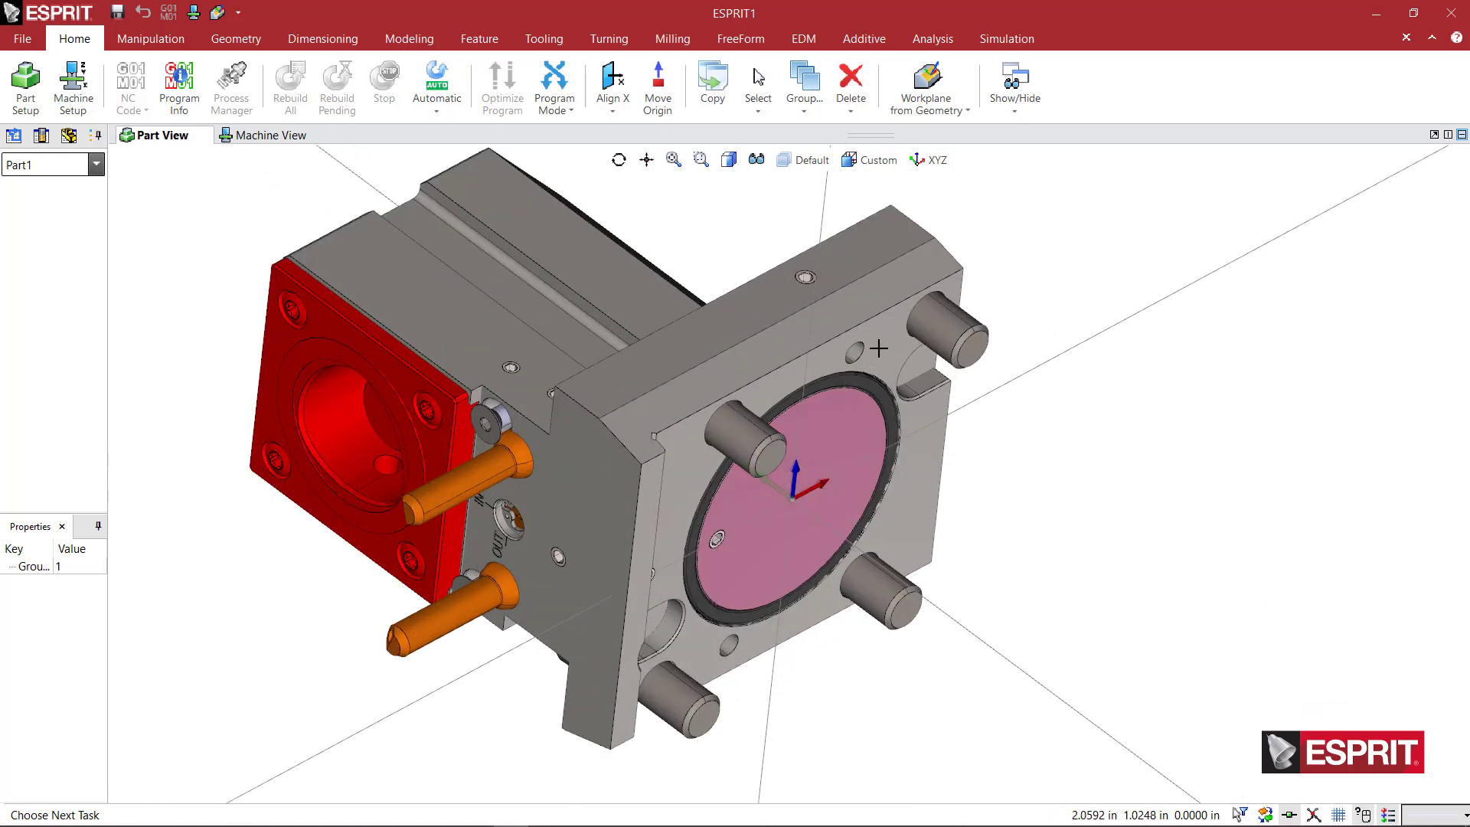
{"action": "left_click", "coordinate": [878, 348]}
{"action": "left_click", "coordinate": [889, 352]}
{"action": "left_click", "coordinate": [851, 470]}
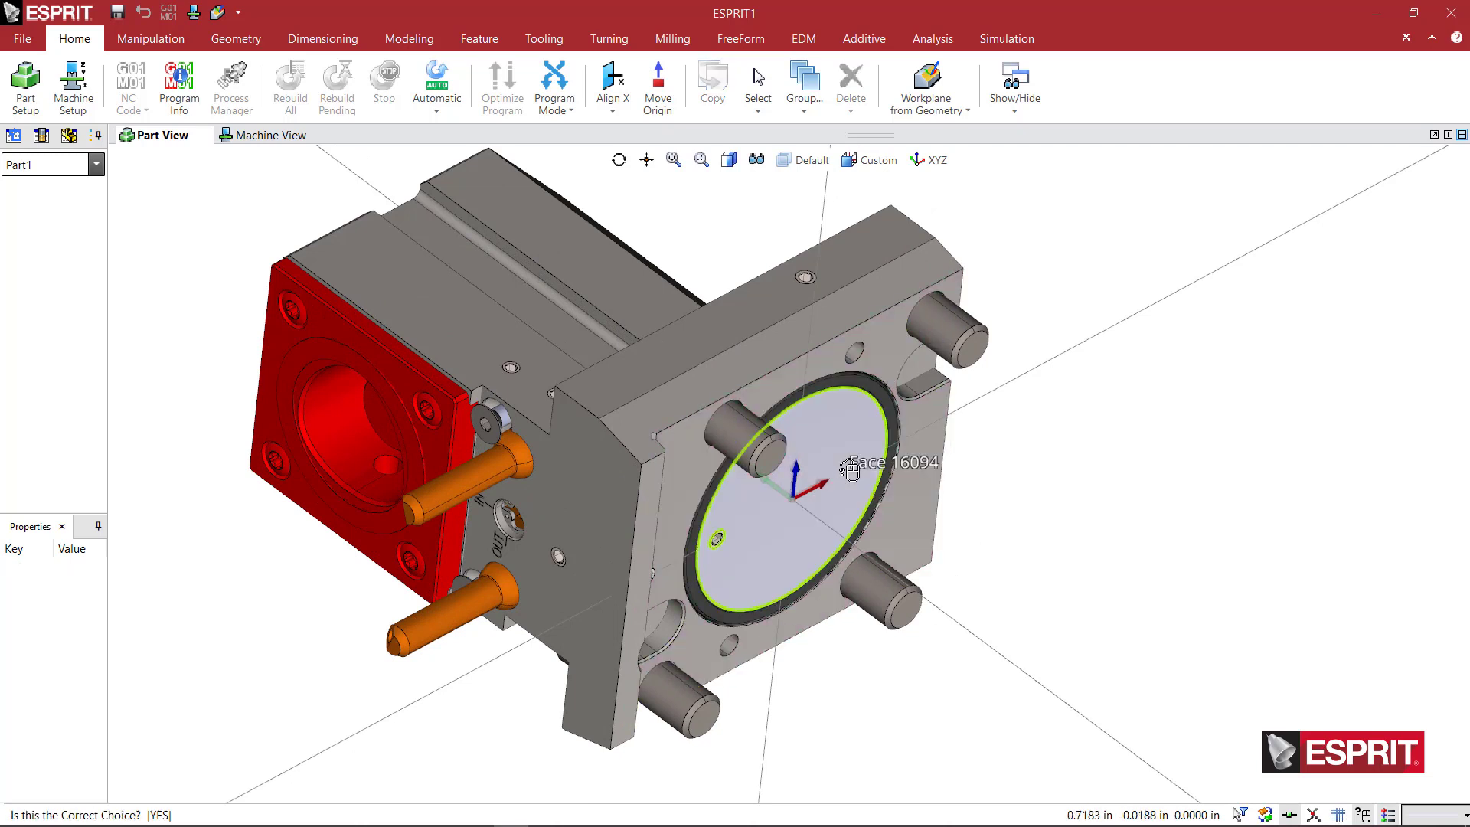
{"action": "left_click", "coordinate": [851, 470]}
{"action": "left_click", "coordinate": [922, 454]}
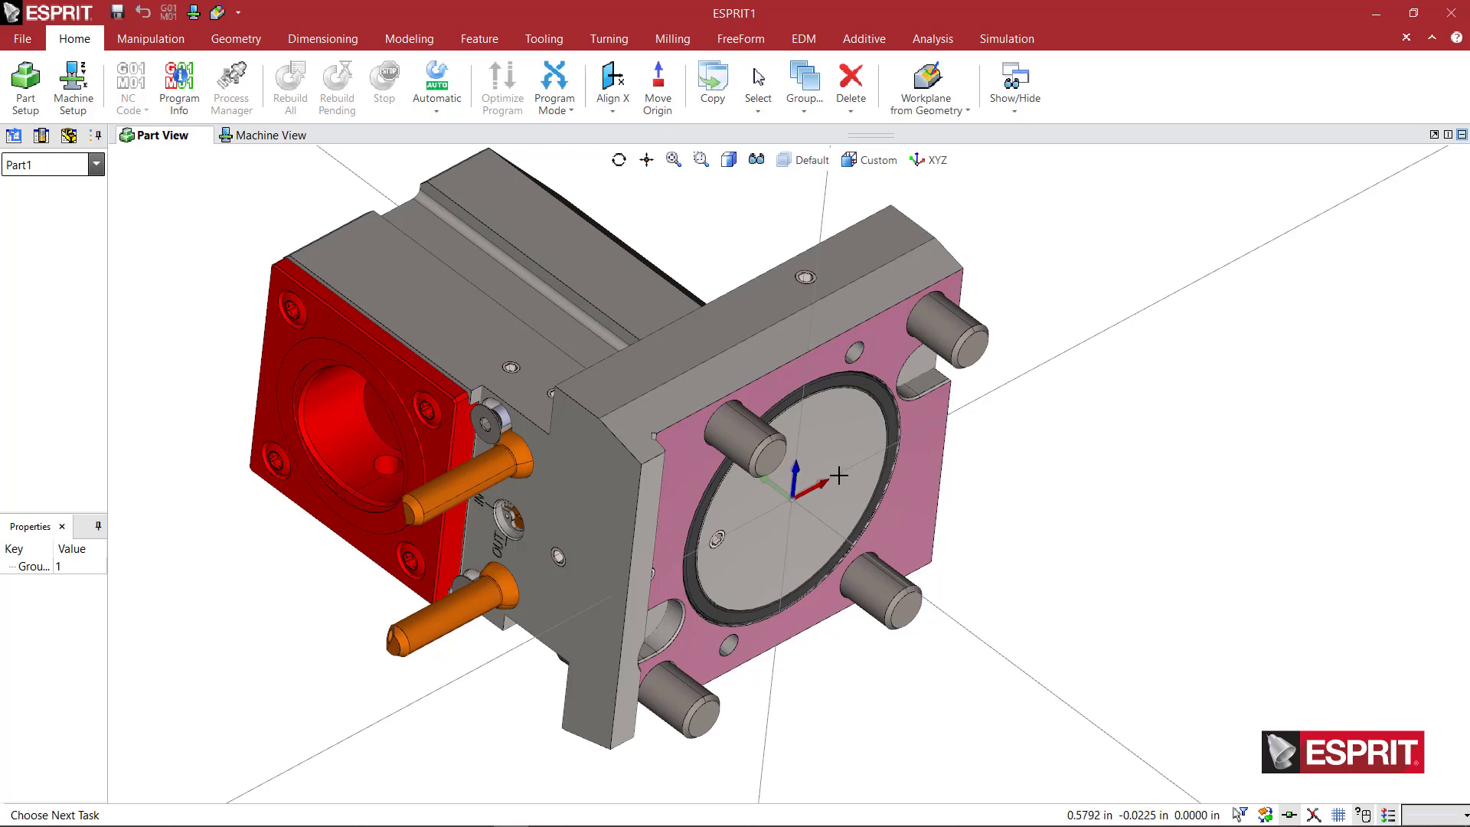
{"action": "left_click", "coordinate": [840, 447]}
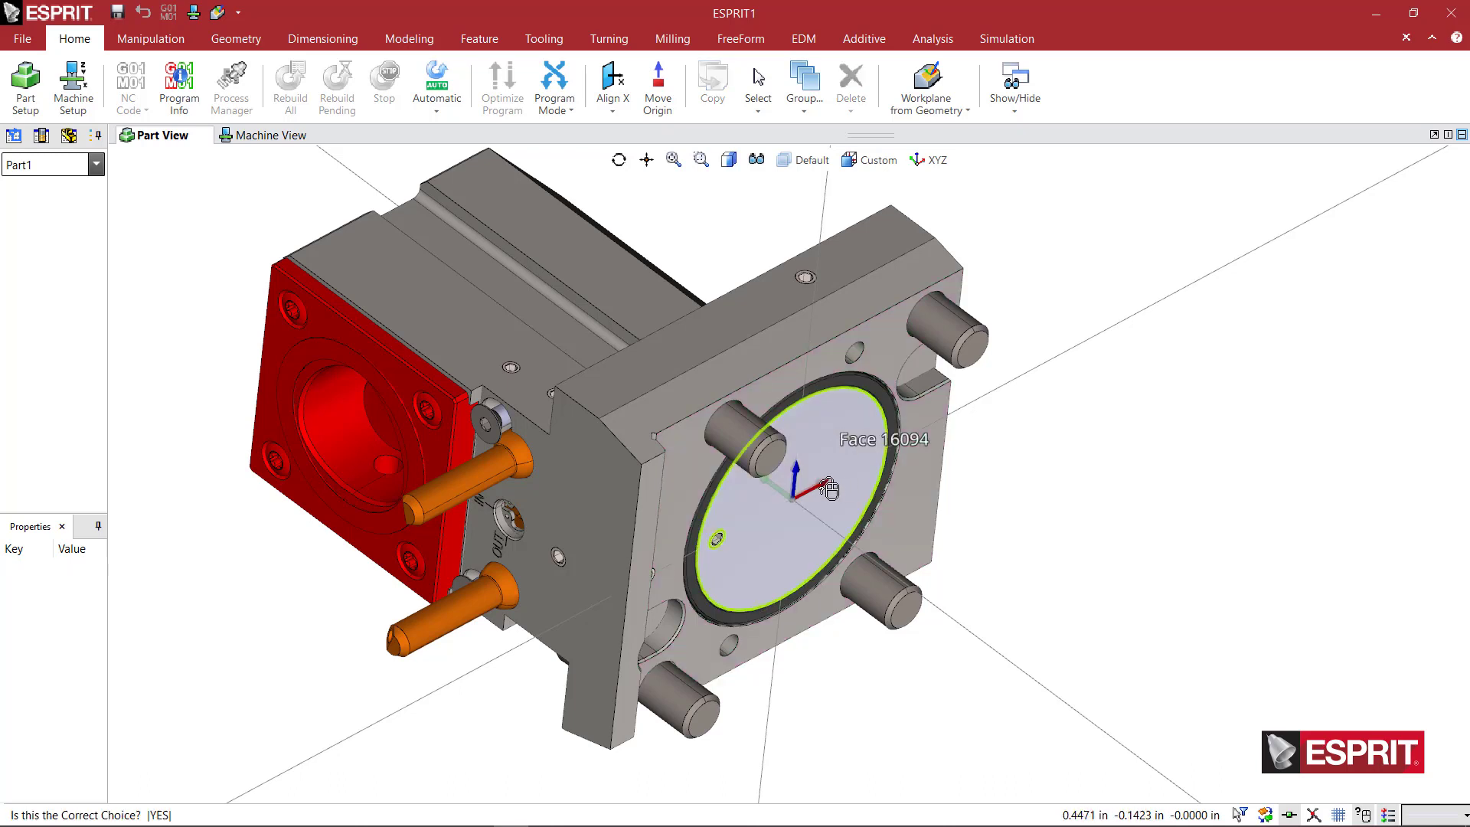
{"action": "left_click", "coordinate": [839, 503]}
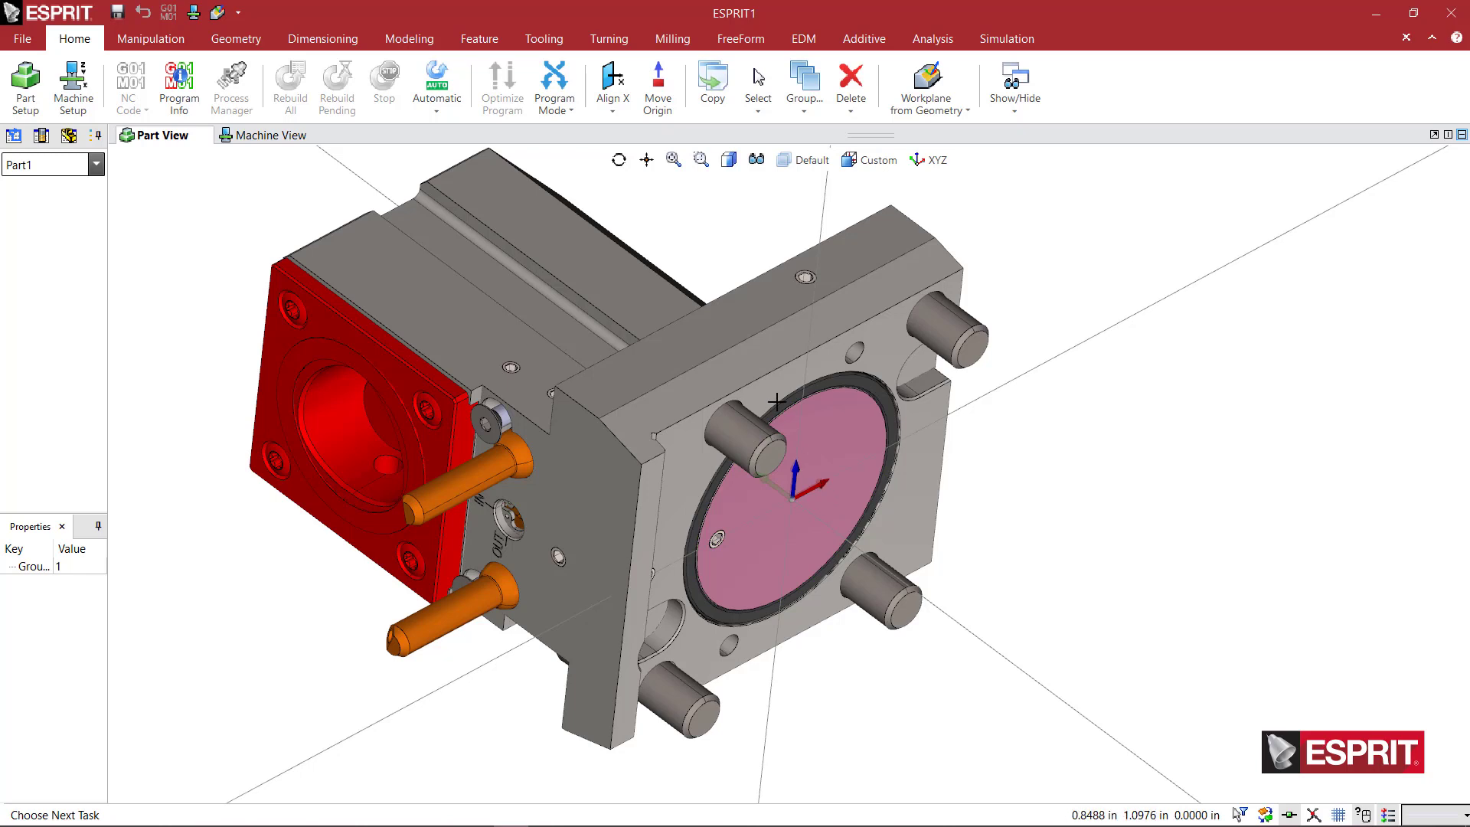
{"action": "left_click", "coordinate": [882, 348]}
{"action": "left_click", "coordinate": [840, 448]}
{"action": "left_click", "coordinate": [841, 449]}
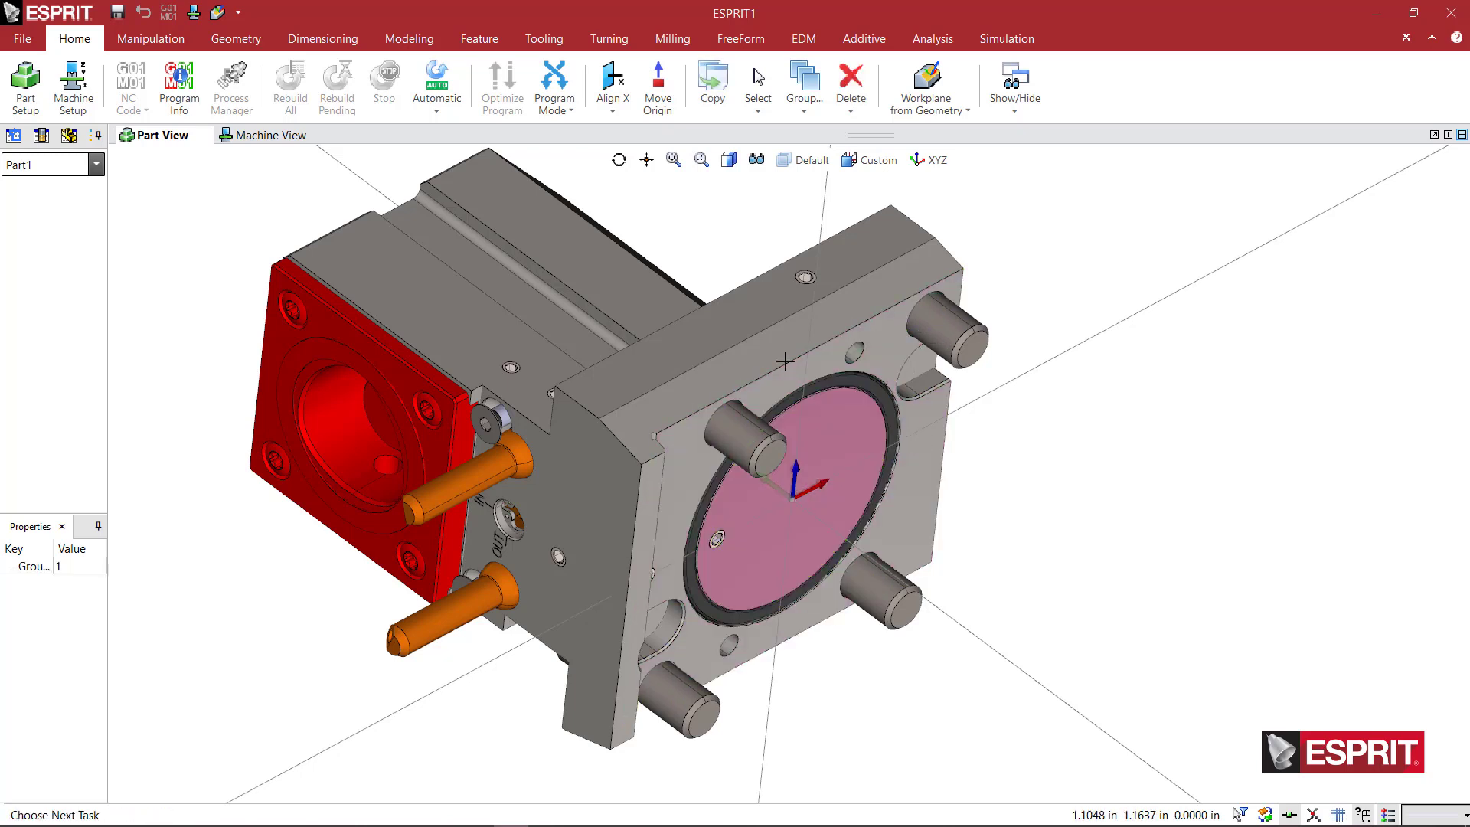
Step: Align the selected circular face to the Z axis, then clear the selection
{"action": "left_click", "coordinate": [618, 115]}
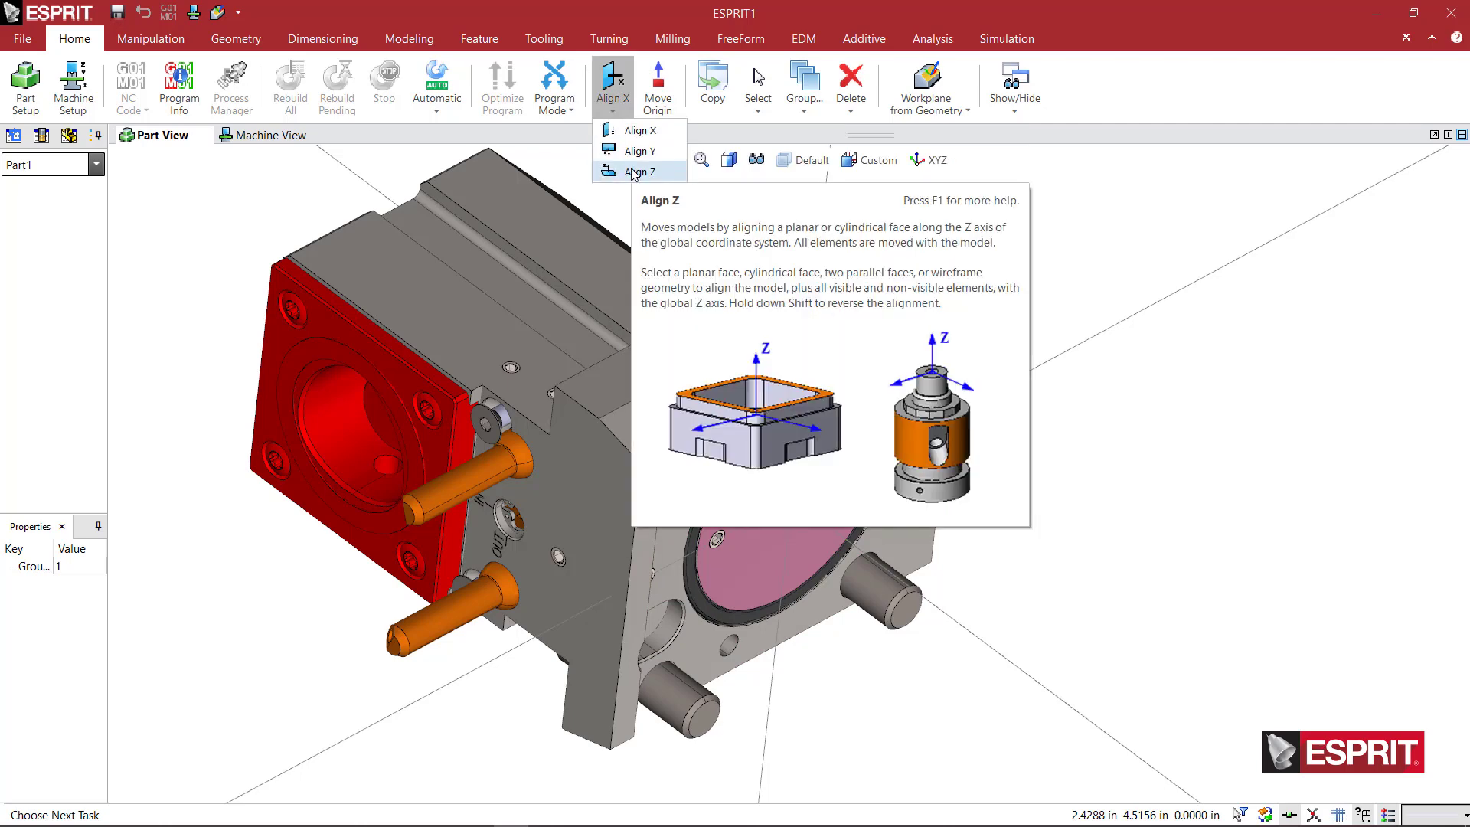
{"action": "left_click", "coordinate": [632, 172]}
{"action": "left_click", "coordinate": [786, 273]}
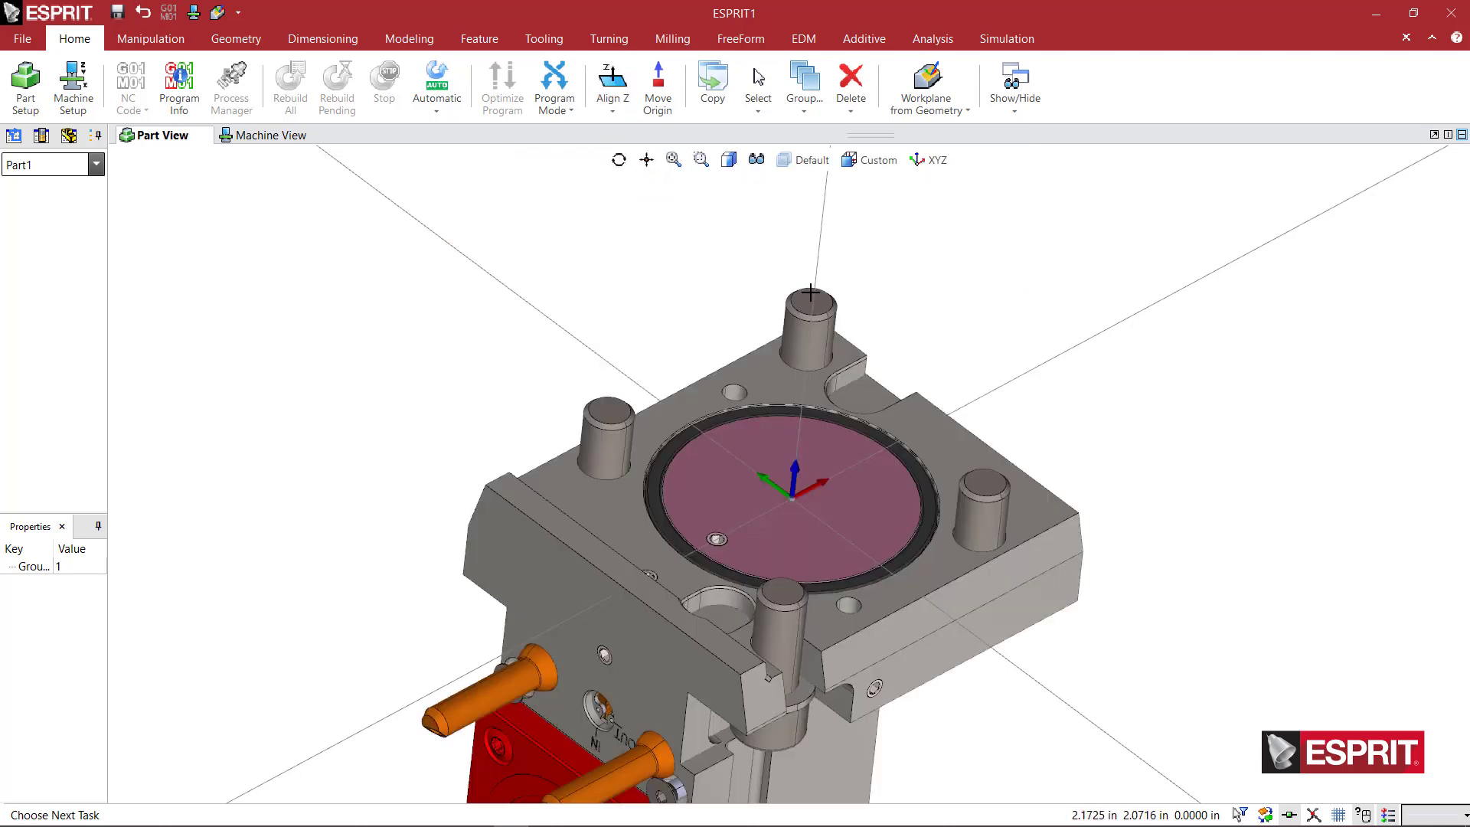
{"action": "scroll", "coordinate": [948, 367], "scroll_direction": "down", "scroll_amount": 3}
{"action": "middle_click_drag", "start_coordinate": [948, 338], "coordinate": [898, 362]}
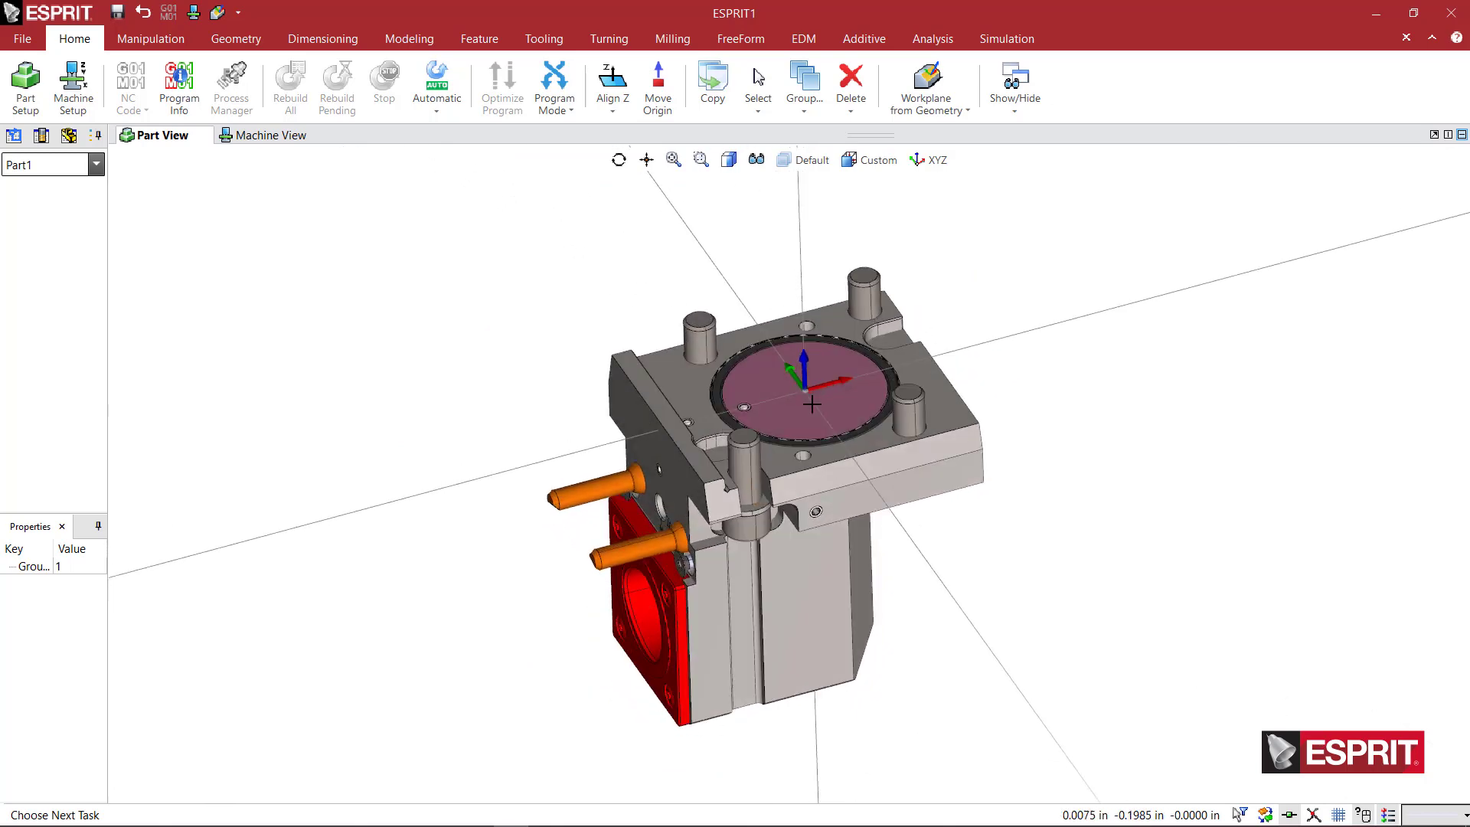
{"action": "left_click", "coordinate": [1026, 416]}
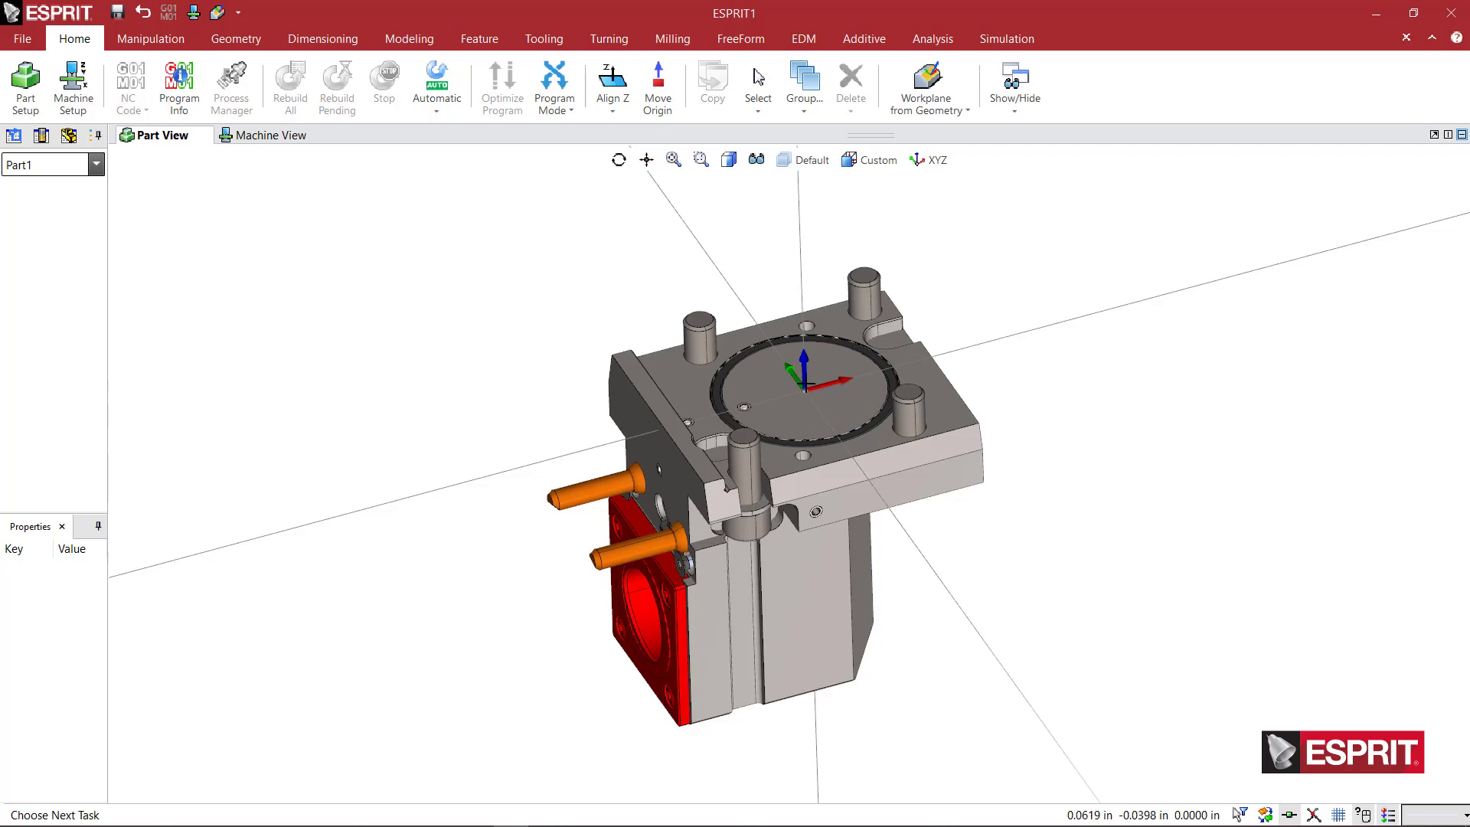
Step: Orbit the aligned holder through side and top-down views, turning the red face toward the viewer
{"action": "middle_click_drag", "start_coordinate": [854, 402], "coordinate": [825, 360]}
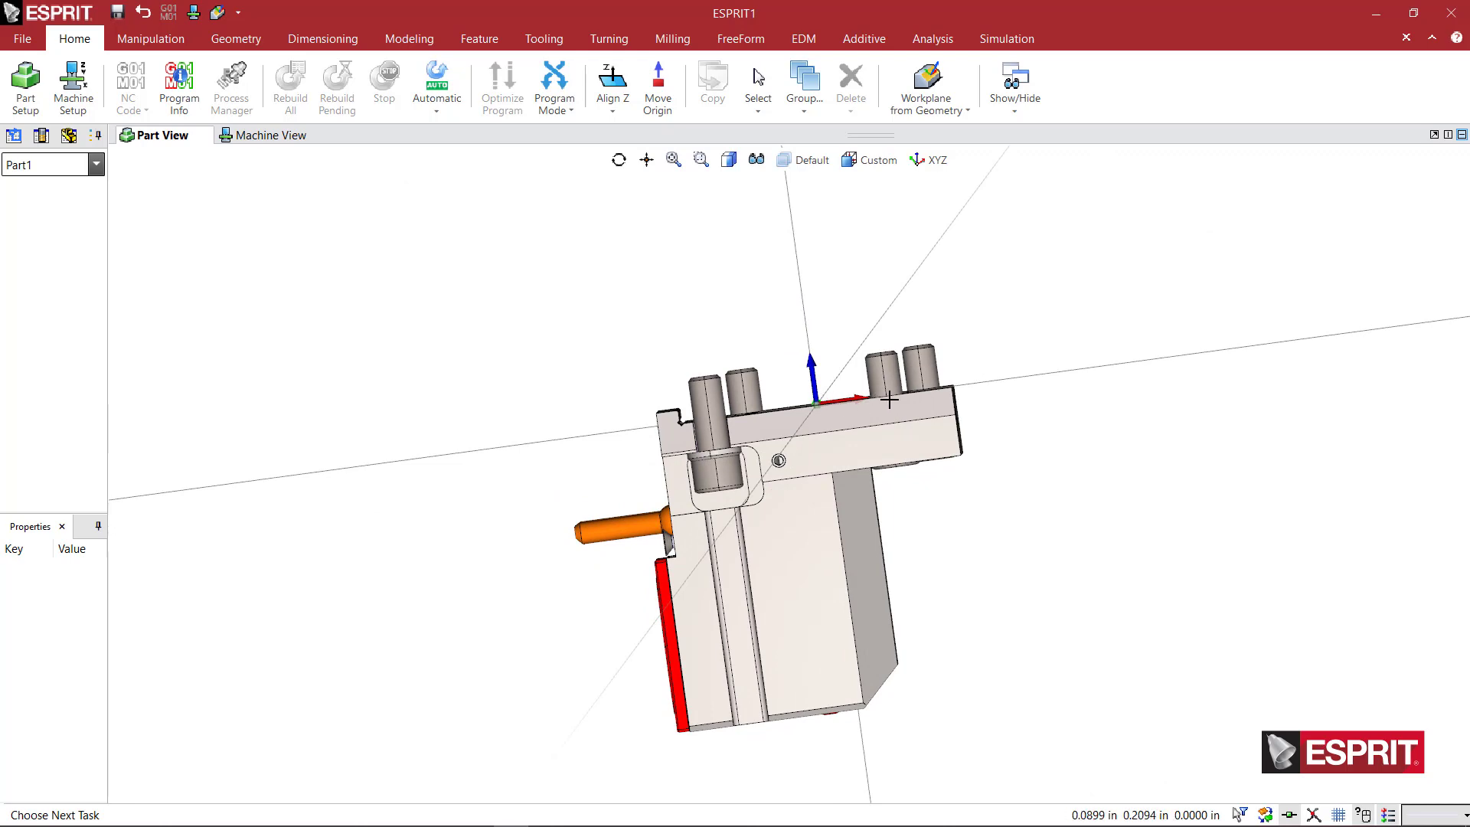
{"action": "middle_click_drag", "start_coordinate": [982, 409], "coordinate": [659, 446]}
{"action": "scroll", "coordinate": [800, 465], "scroll_direction": "up", "scroll_amount": 4}
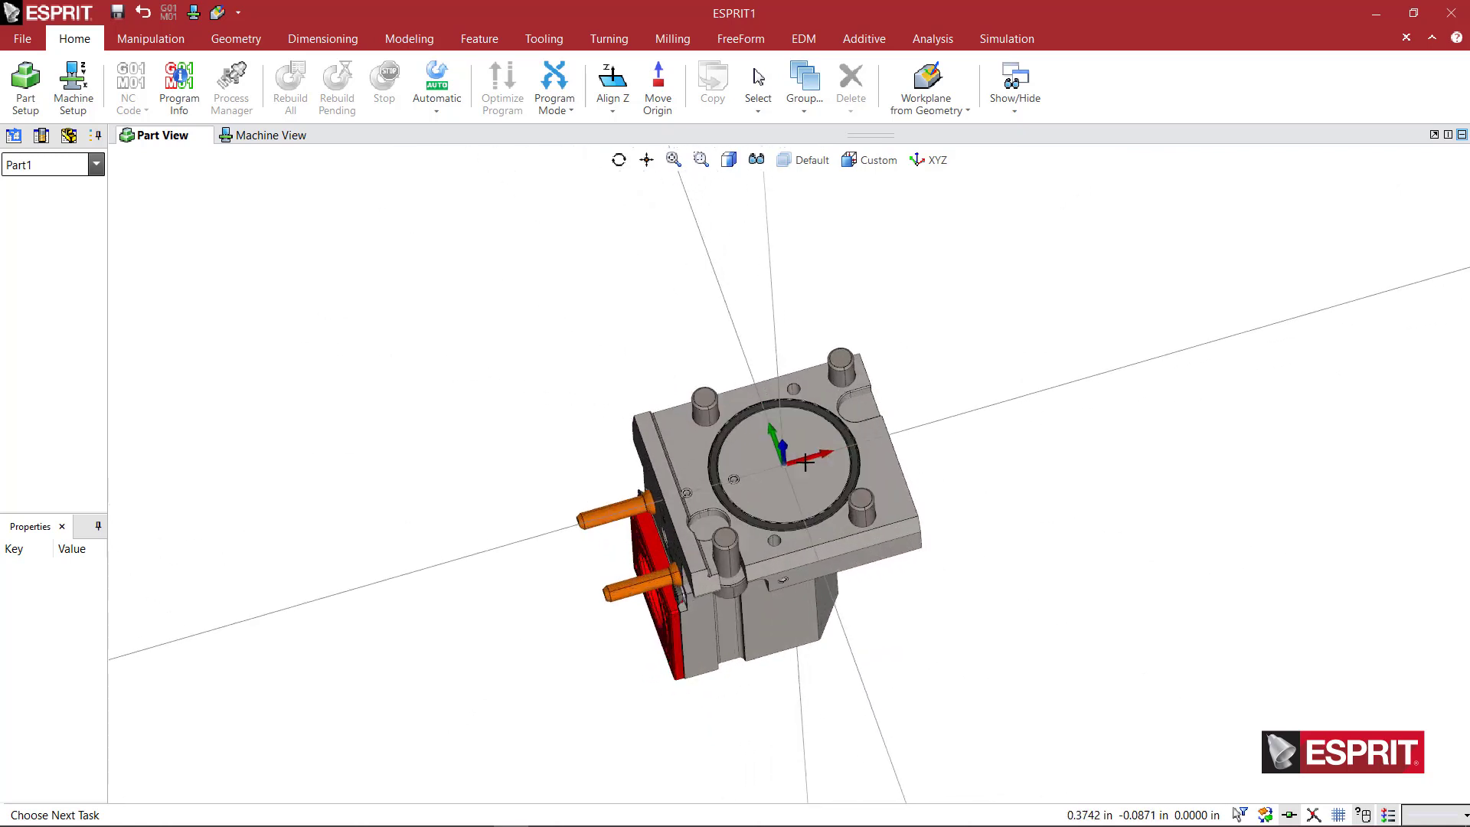
{"action": "middle_click_drag", "start_coordinate": [806, 464], "coordinate": [796, 385]}
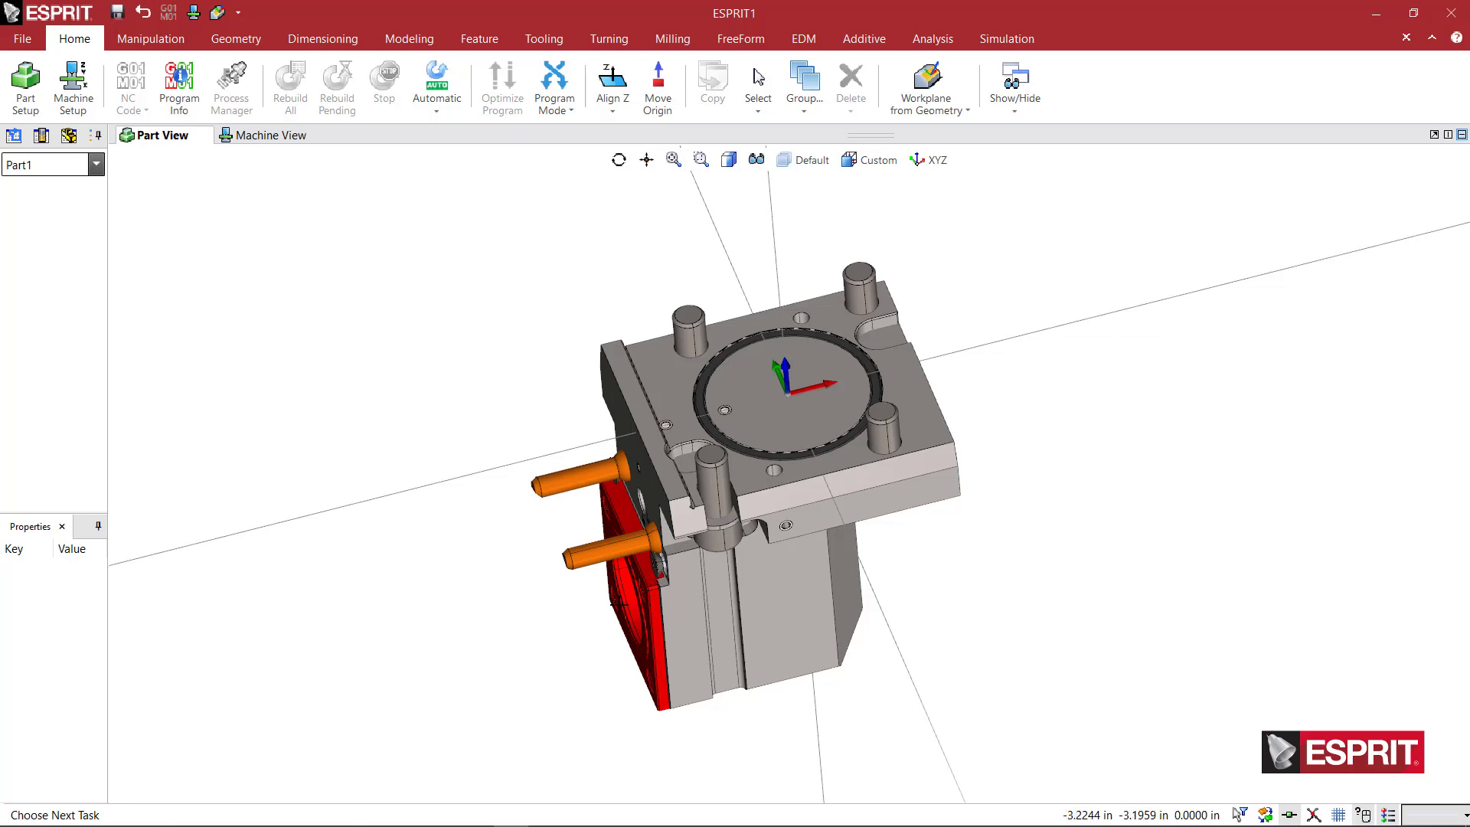
{"action": "middle_click_drag", "start_coordinate": [619, 602], "coordinate": [665, 587]}
{"action": "scroll", "coordinate": [677, 580], "scroll_direction": "up", "scroll_amount": 5}
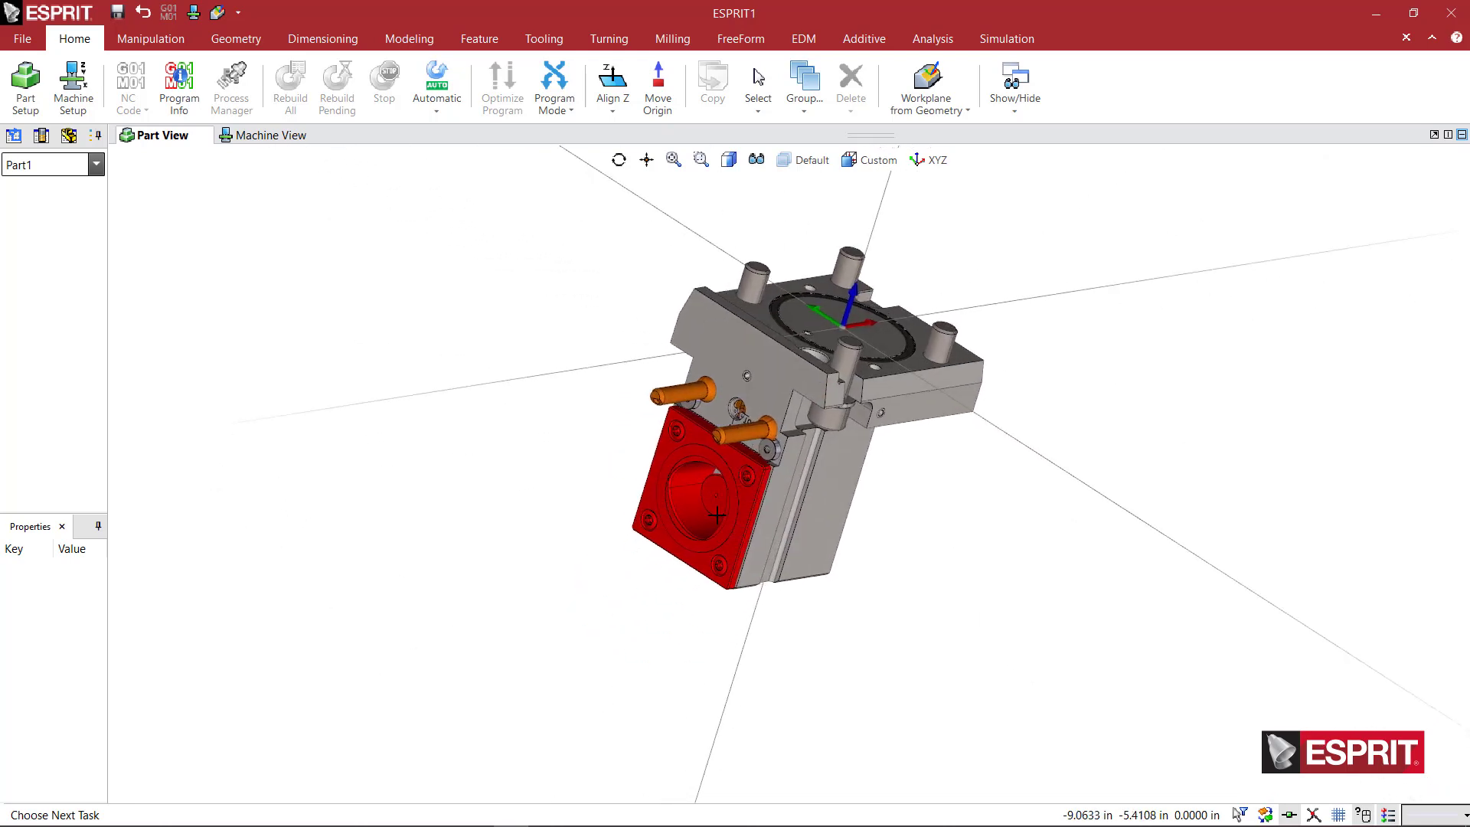
Step: Delete the disk face plugging the bore in the red face
{"action": "left_click", "coordinate": [708, 494]}
{"action": "left_click", "coordinate": [708, 494]}
{"action": "key", "text": "n"}
{"action": "key", "text": "y"}
{"action": "key", "text": "Delete"}
{"action": "scroll", "coordinate": [710, 489], "scroll_direction": "down", "scroll_amount": 8}
{"action": "middle_click_drag", "start_coordinate": [795, 441], "coordinate": [693, 503]}
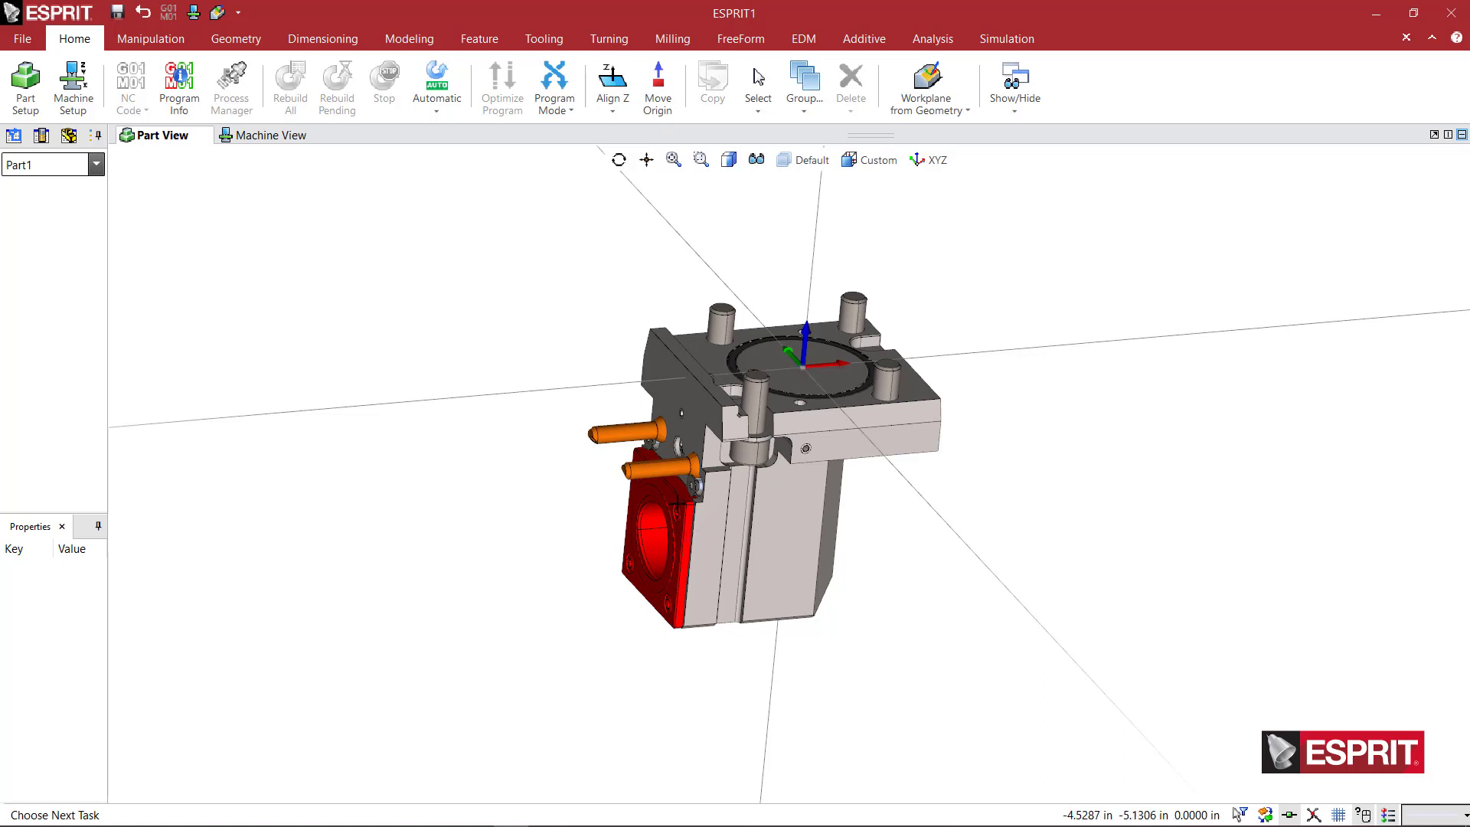
Step: Select the entire holder model with a window selection
{"action": "left_click", "coordinate": [512, 219]}
{"action": "left_click", "coordinate": [1046, 682]}
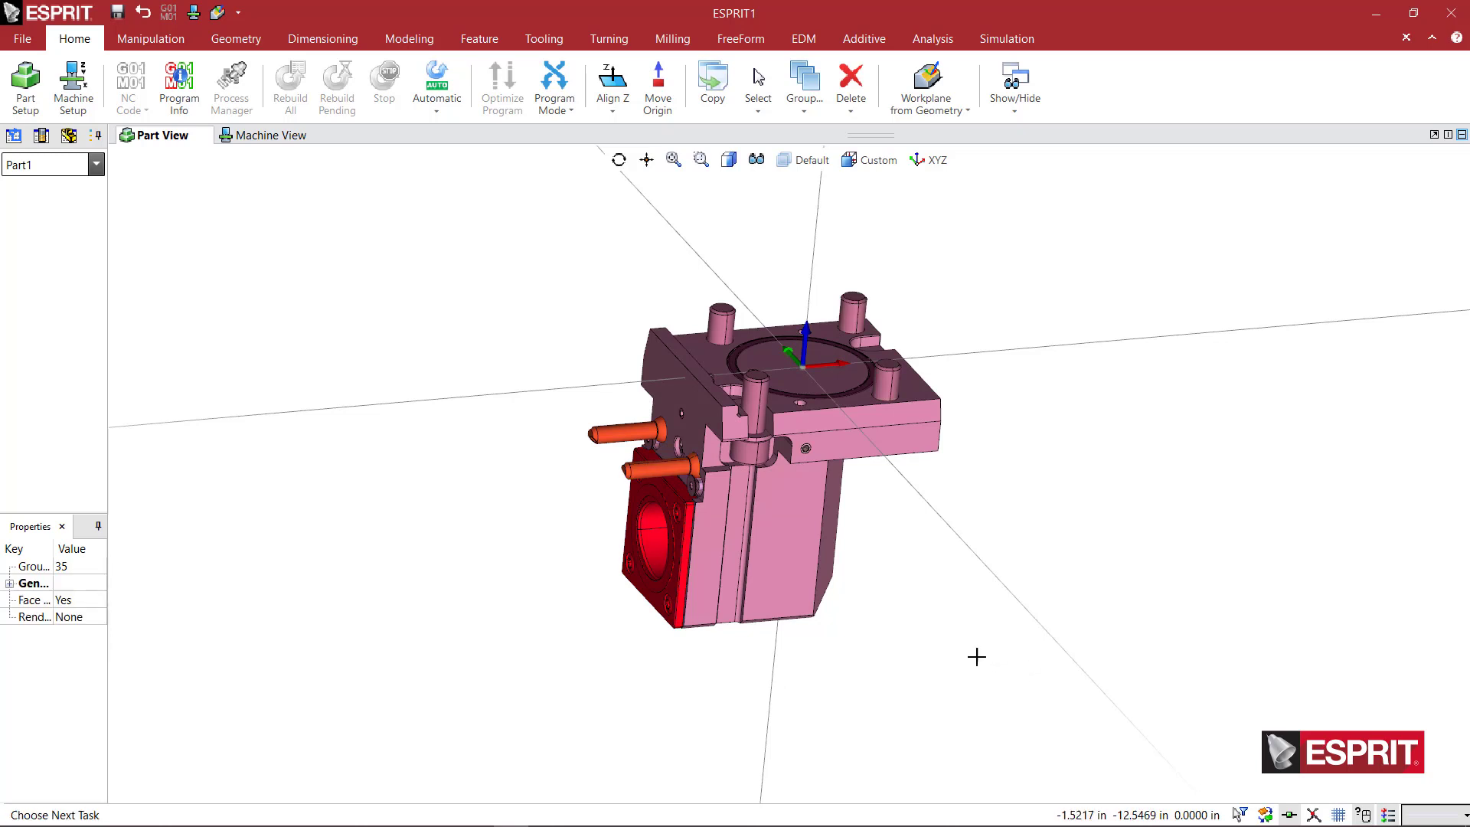
{"action": "key", "text": "Escape"}
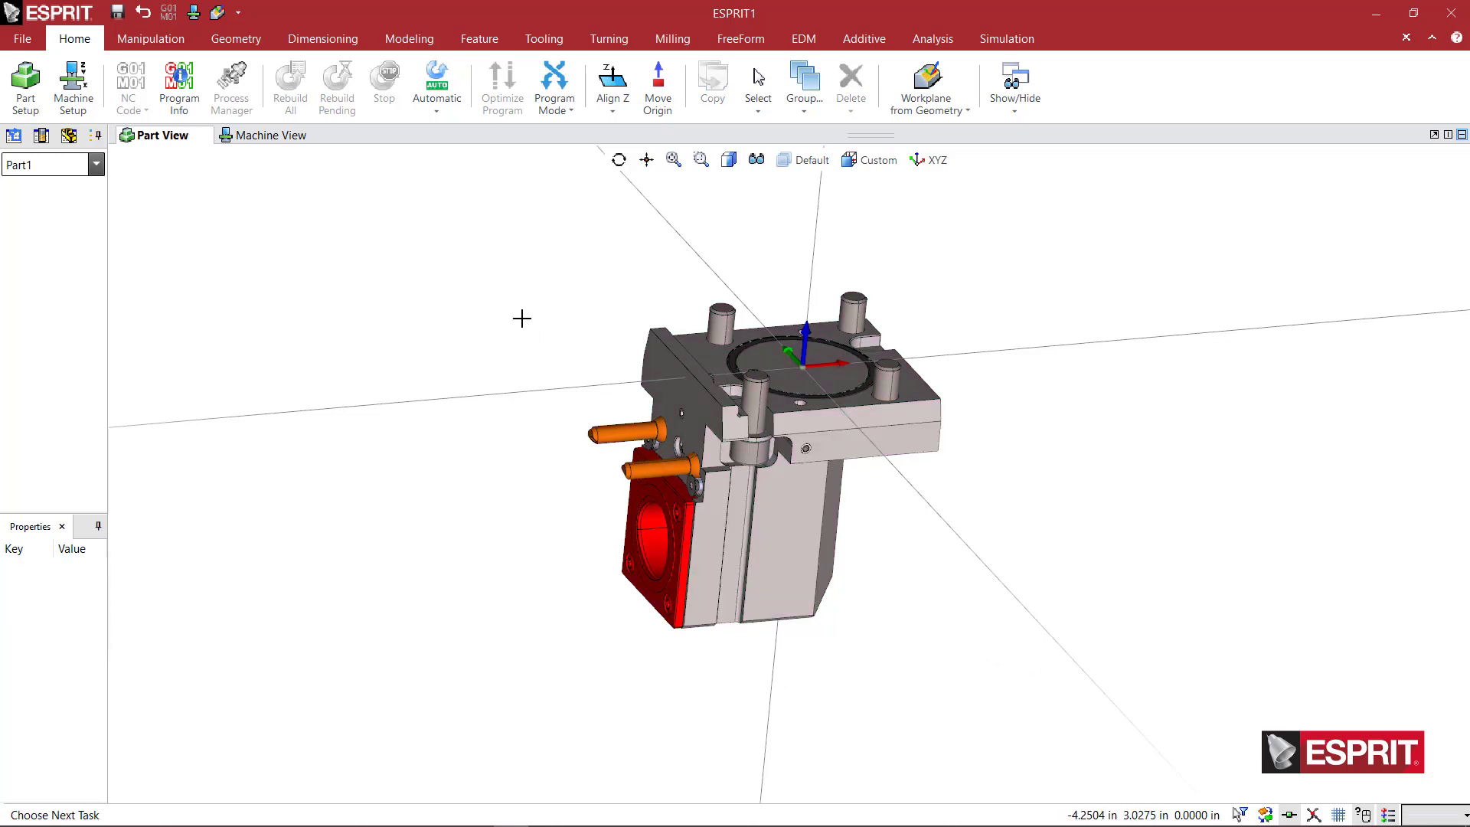
{"action": "right_click", "coordinate": [537, 330]}
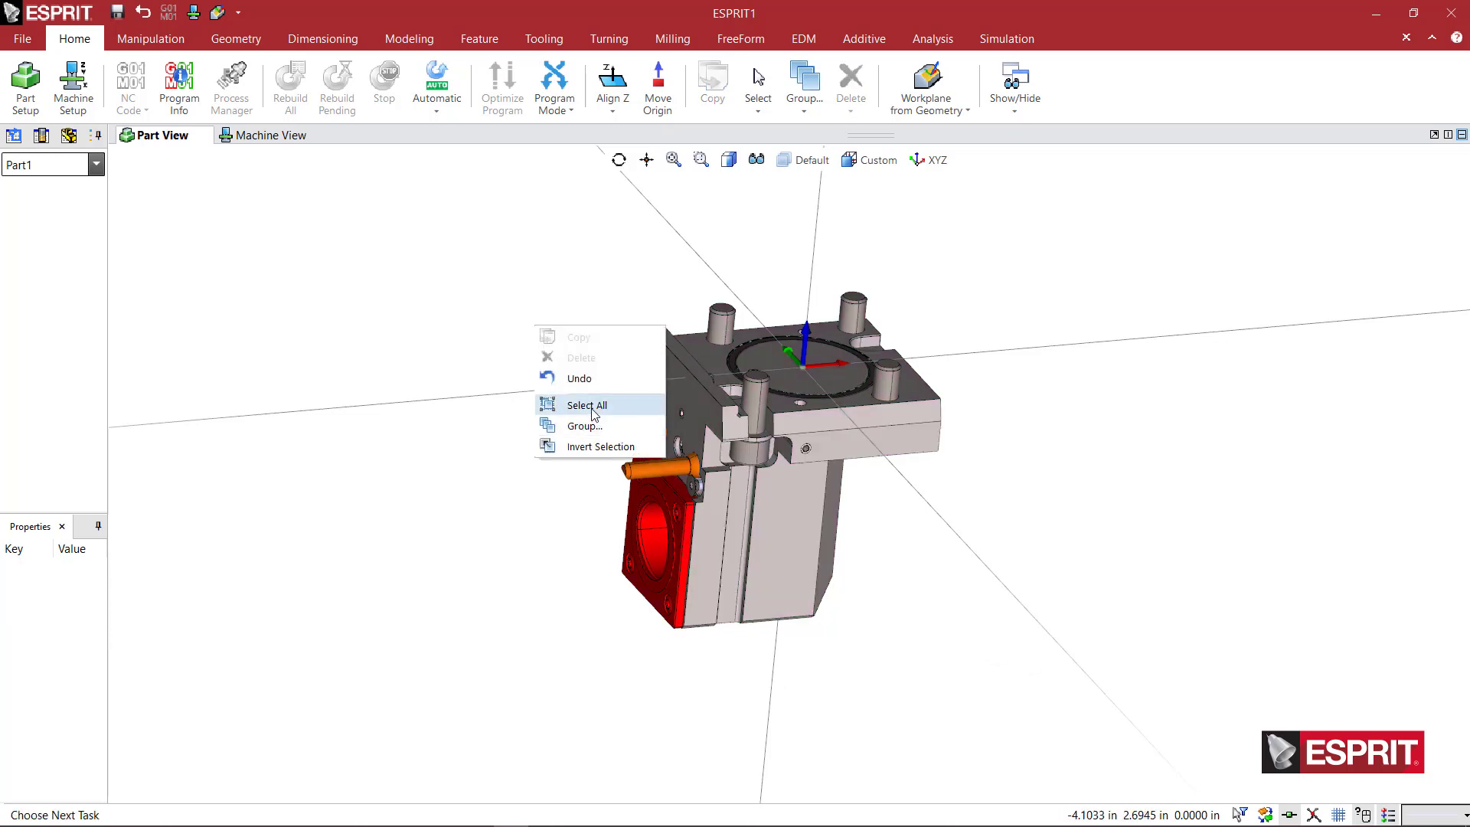
{"action": "left_click", "coordinate": [588, 405]}
{"action": "left_click", "coordinate": [575, 336]}
{"action": "left_click", "coordinate": [574, 335]}
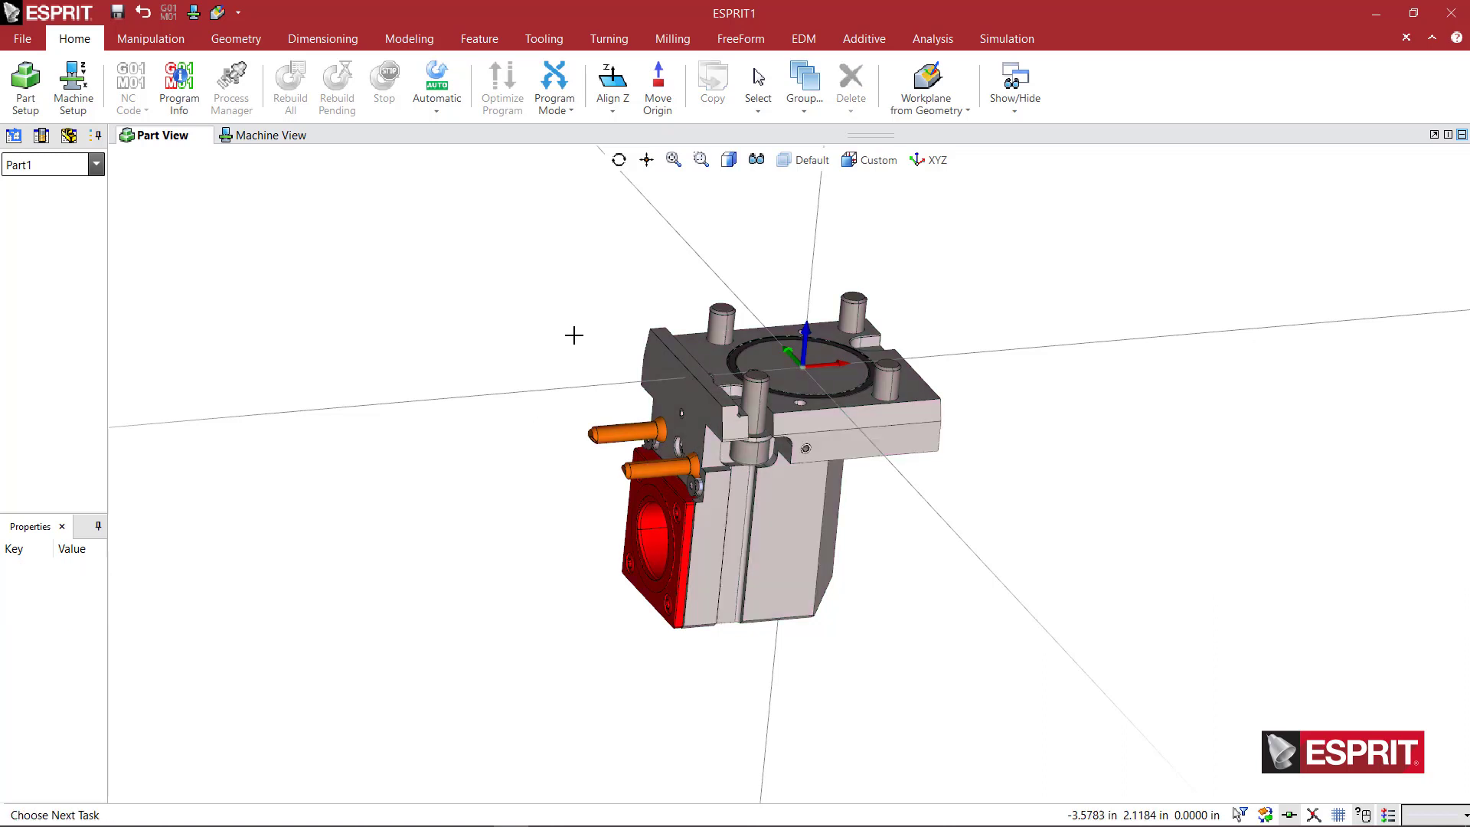
{"action": "key", "text": "ctrl+a"}
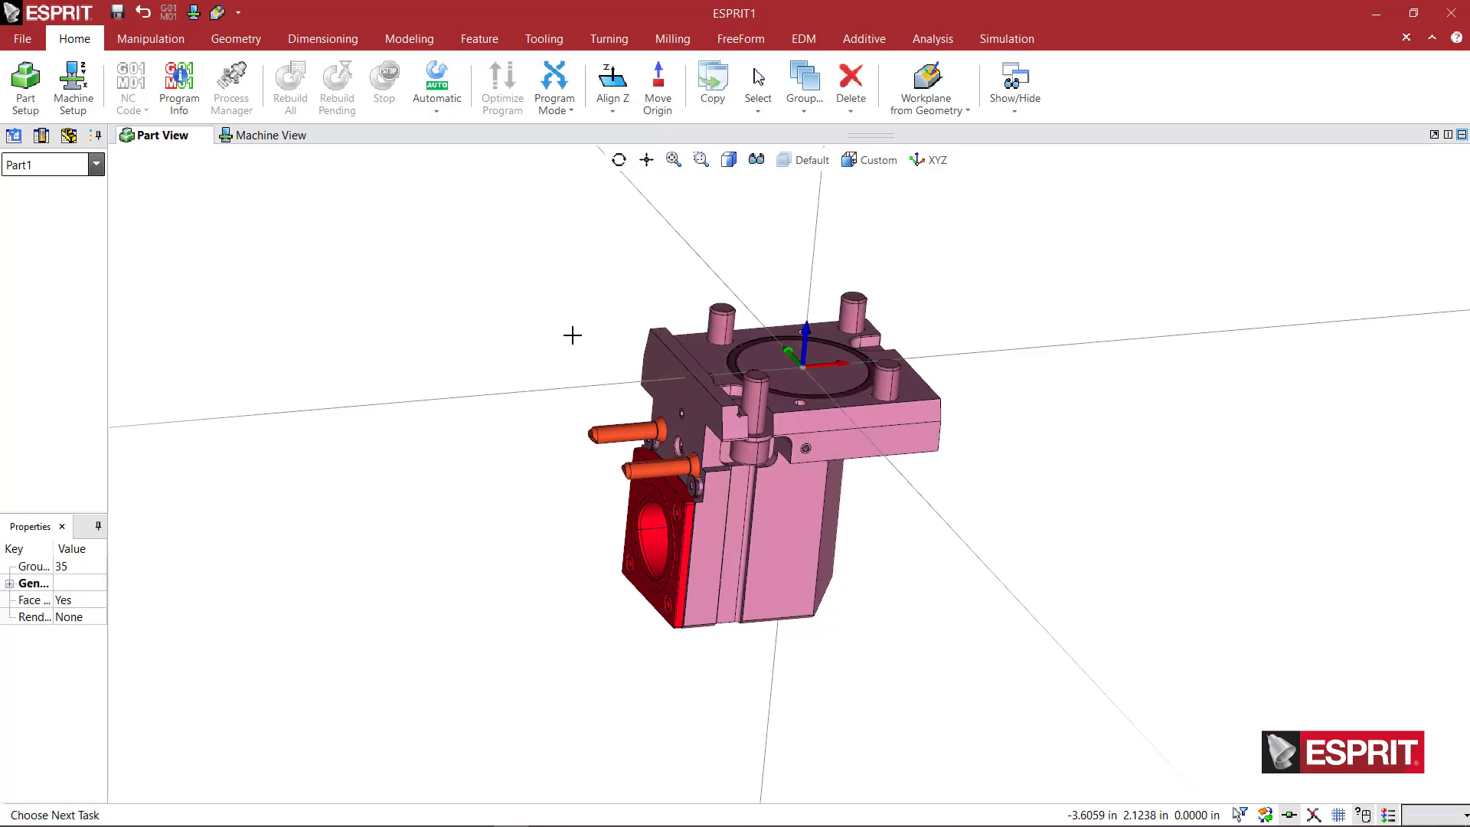
{"action": "left_click", "coordinate": [573, 336]}
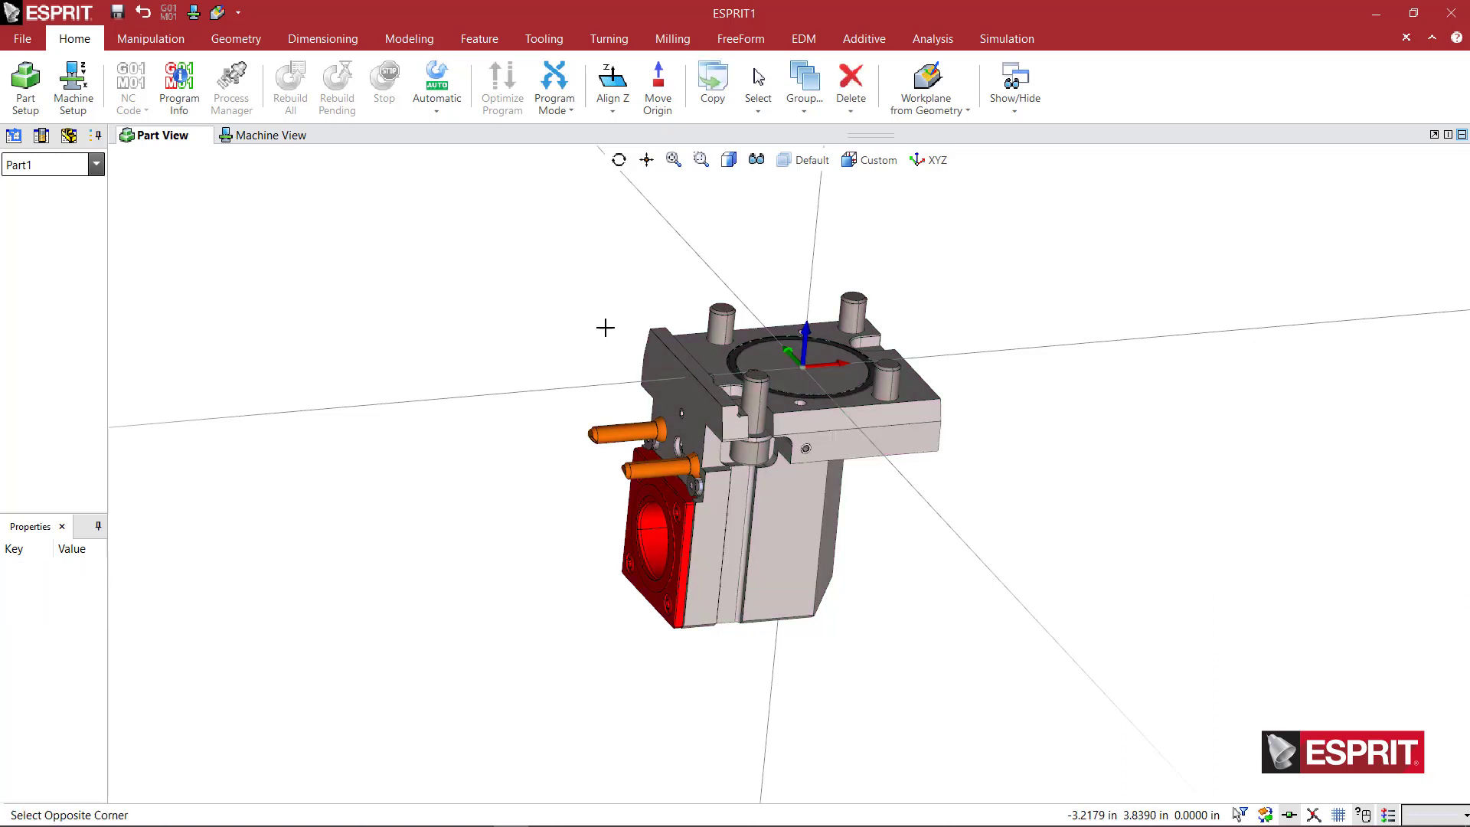
{"action": "left_click", "coordinate": [966, 641]}
{"action": "middle_click_drag", "start_coordinate": [918, 620], "coordinate": [888, 632]}
{"action": "left_click", "coordinate": [552, 259]}
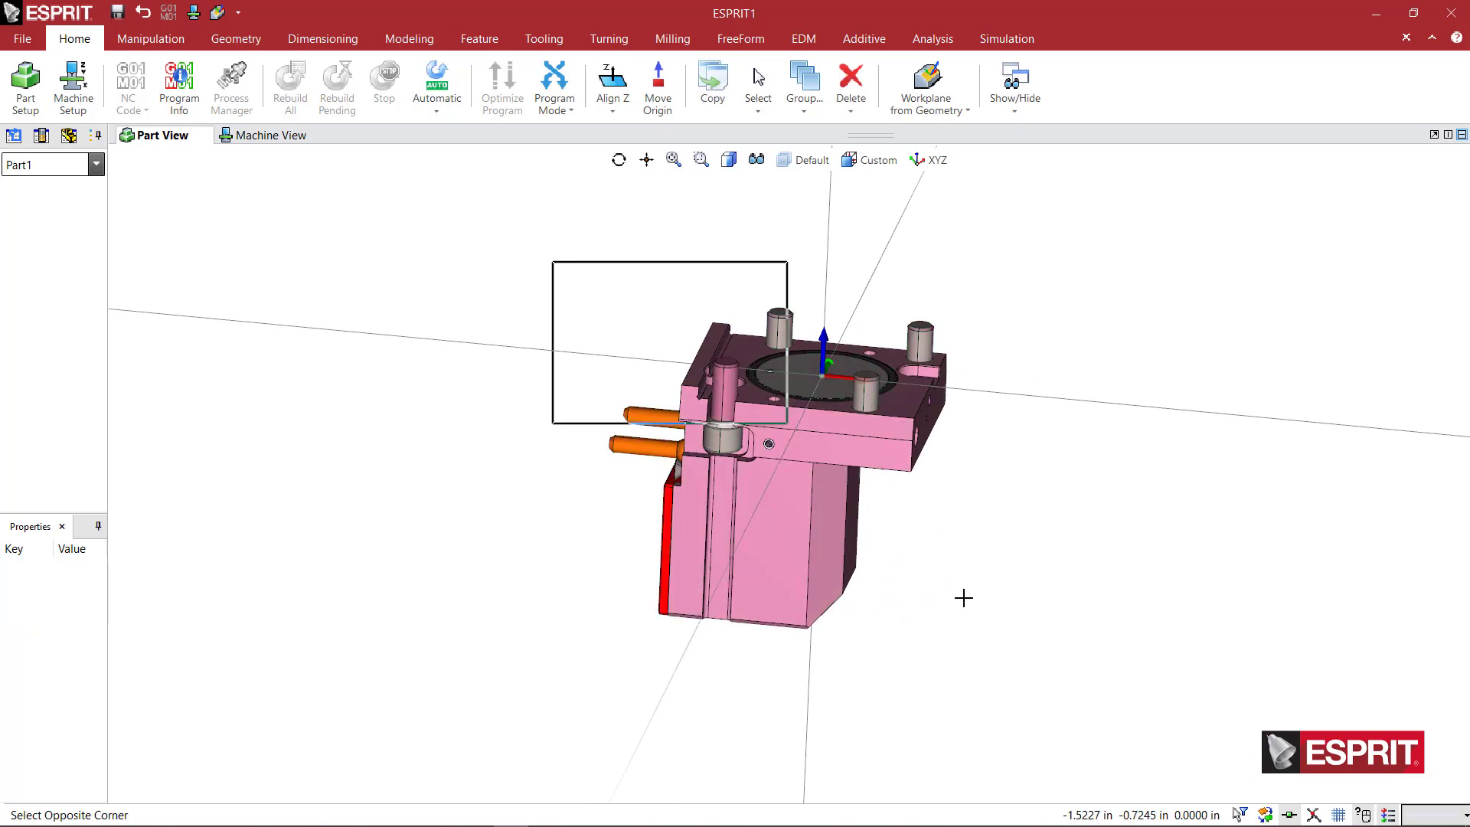
{"action": "left_click", "coordinate": [1005, 644]}
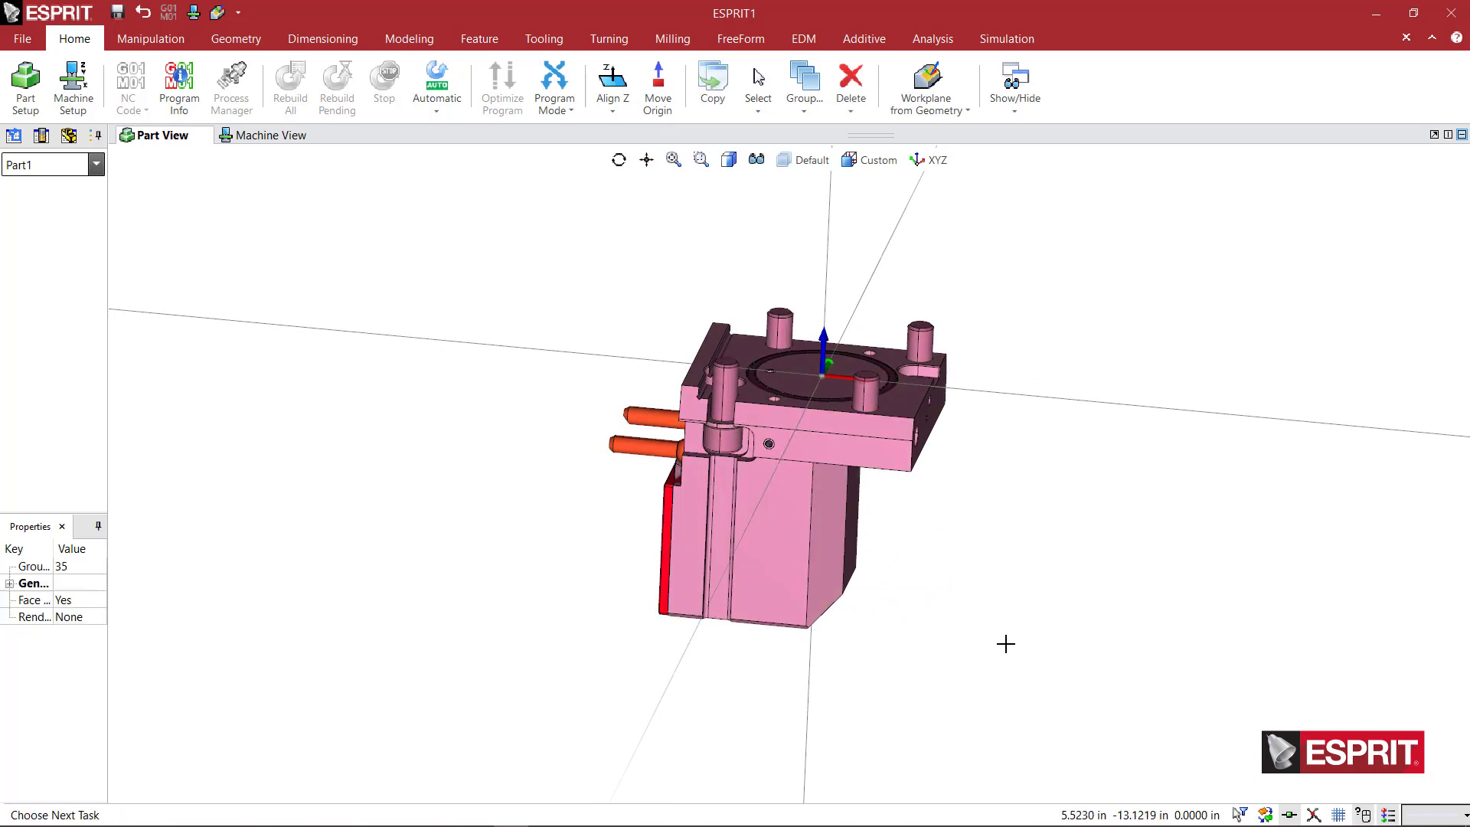
Step: Rotate the selected holder 180° about the origin axis as a move rather than a copy
{"action": "right_click", "coordinate": [986, 475]}
{"action": "left_click", "coordinate": [1003, 487]}
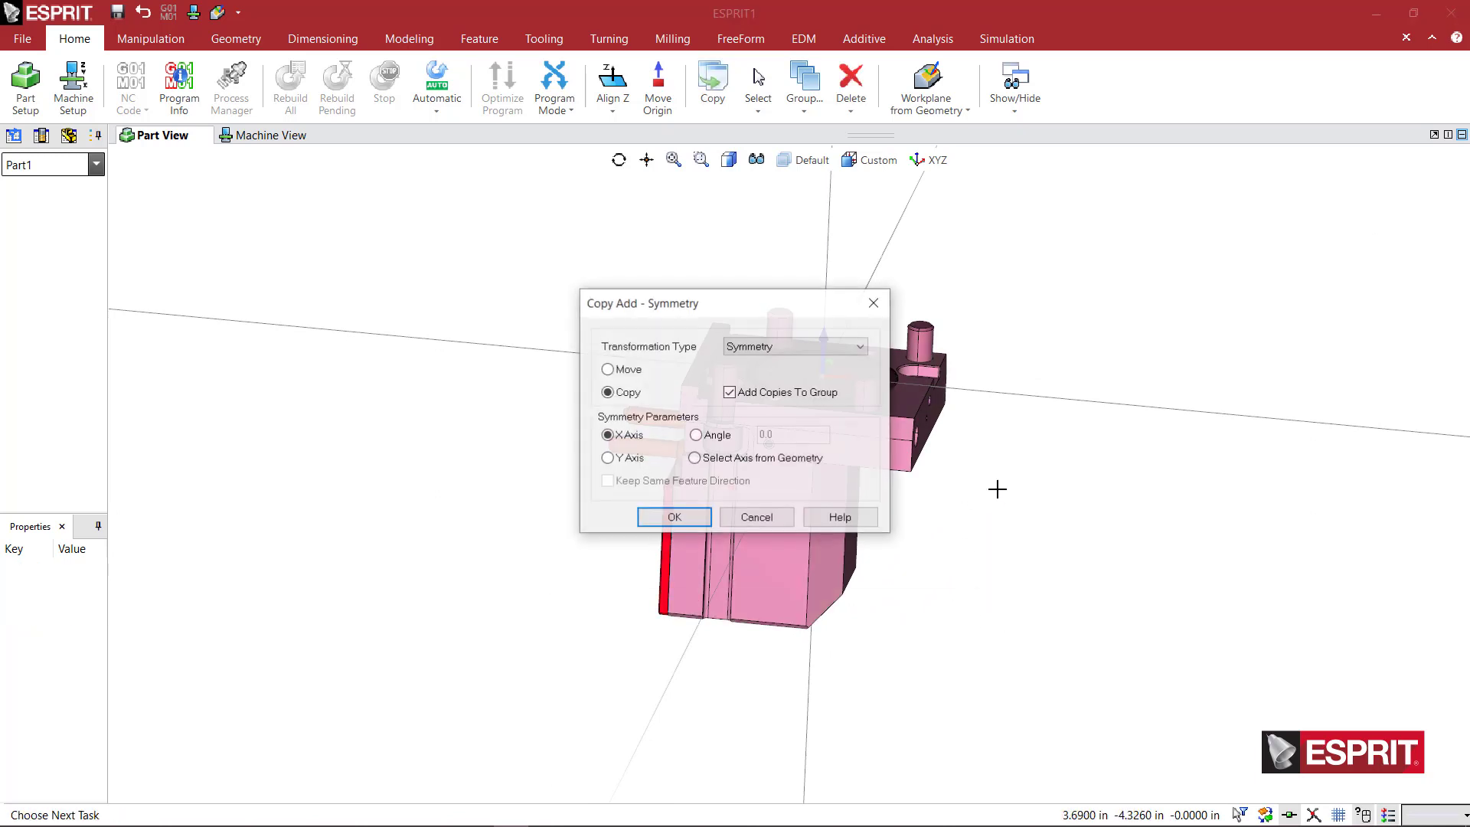
{"action": "left_click", "coordinate": [628, 373]}
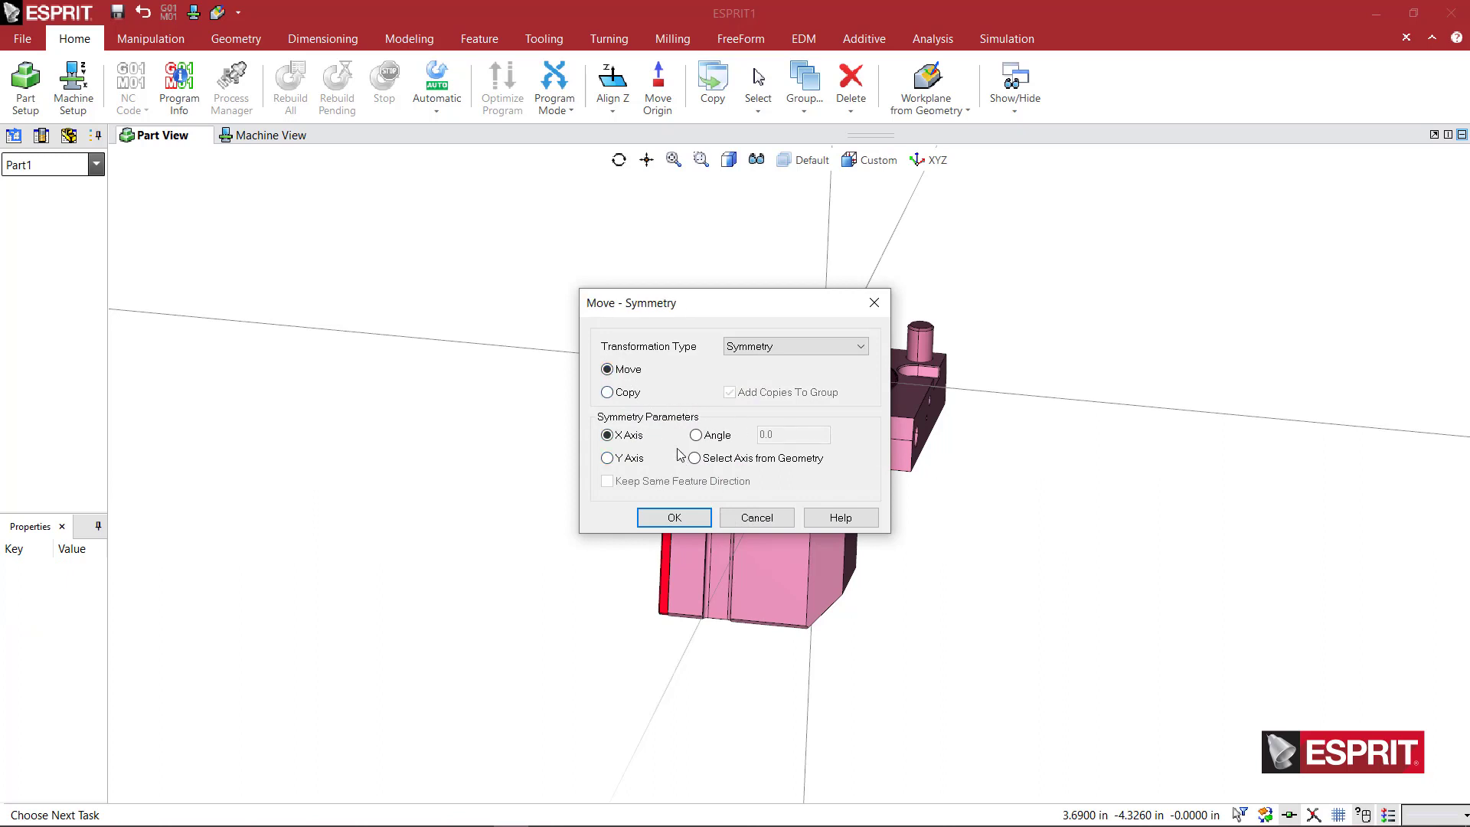
{"action": "left_click", "coordinate": [750, 347]}
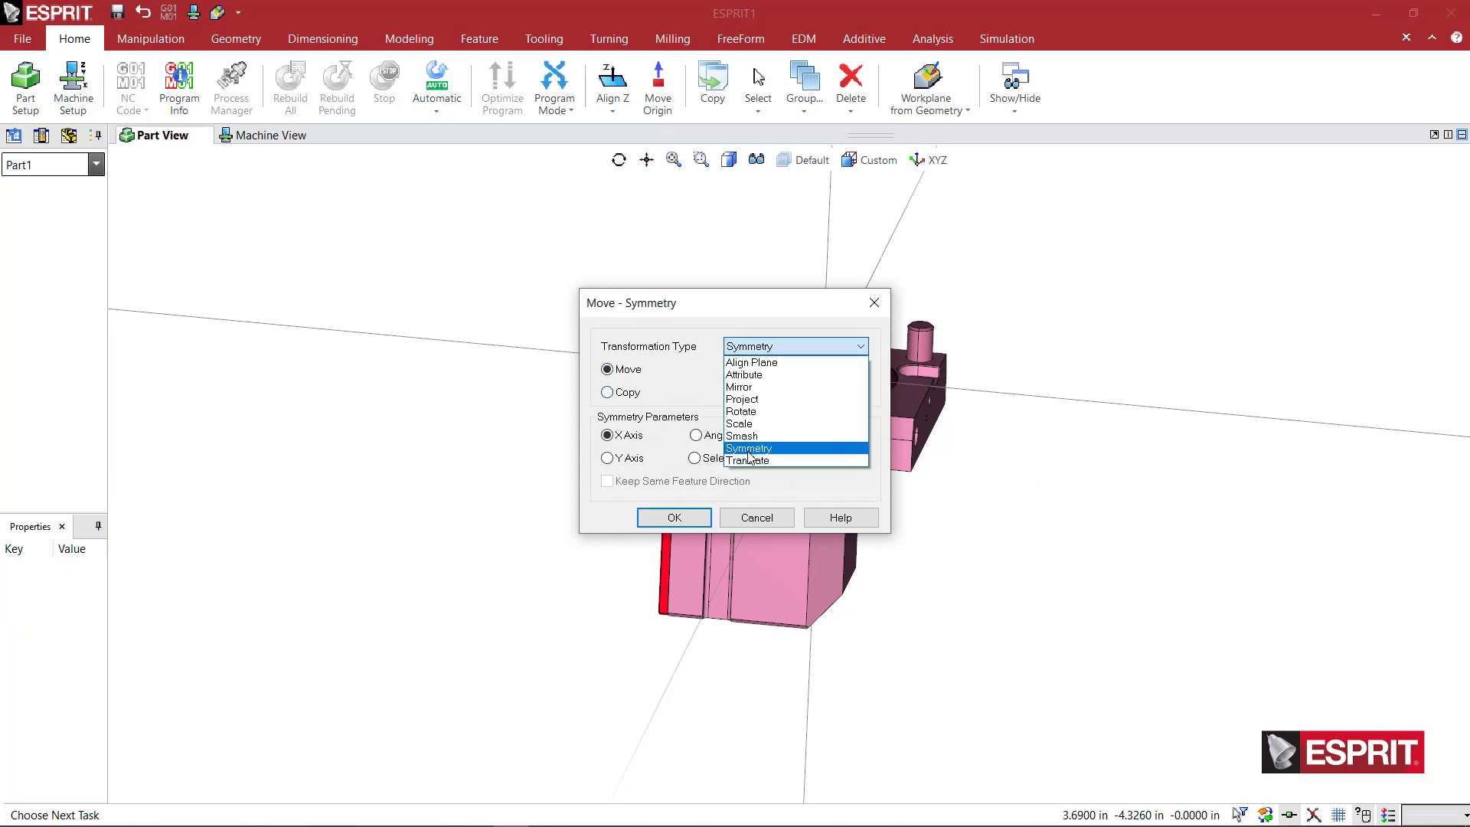
{"action": "left_click", "coordinate": [750, 411]}
{"action": "double_click", "coordinate": [754, 456]}
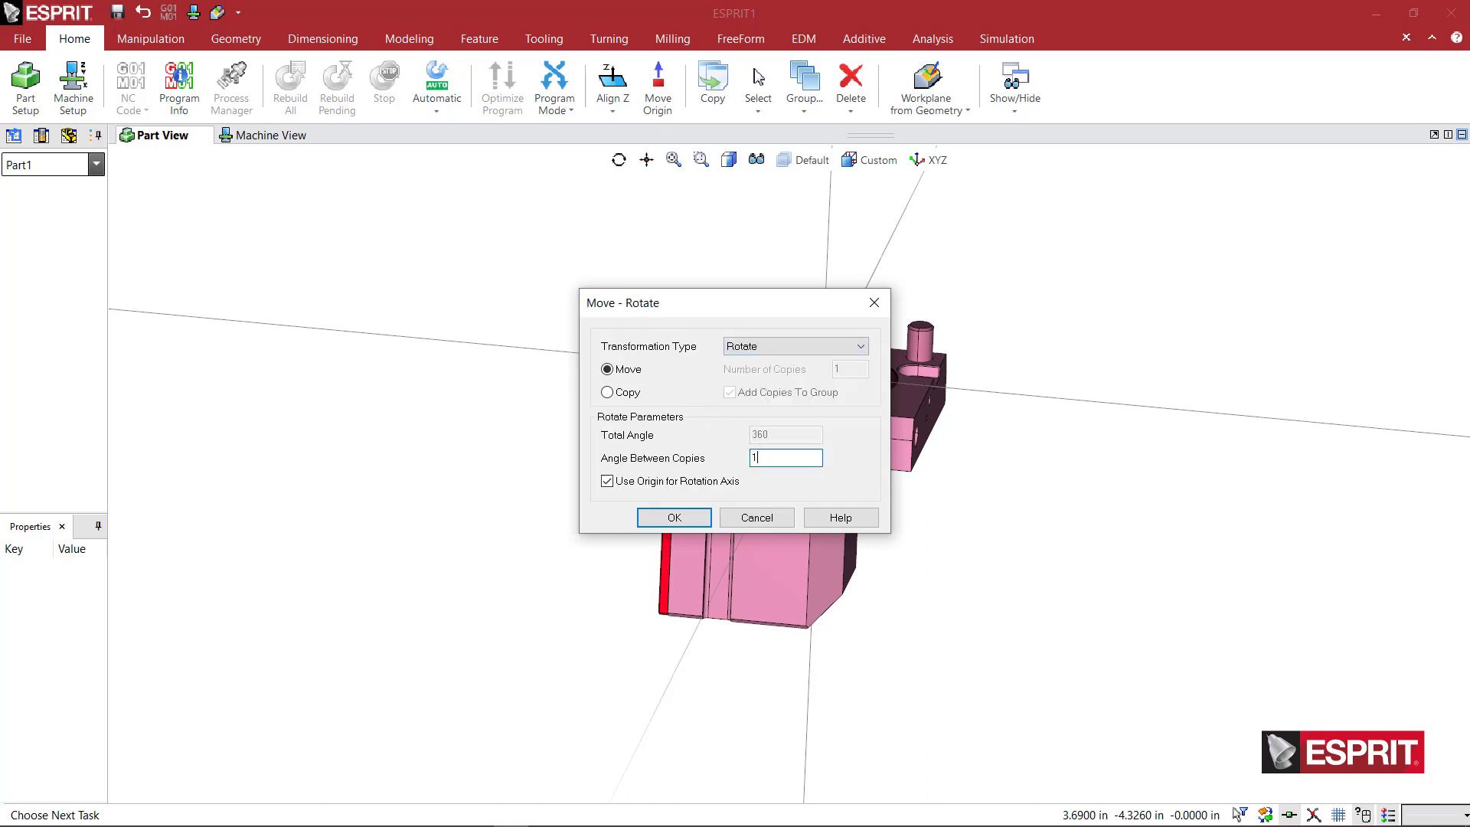
{"action": "left_click", "coordinate": [691, 517]}
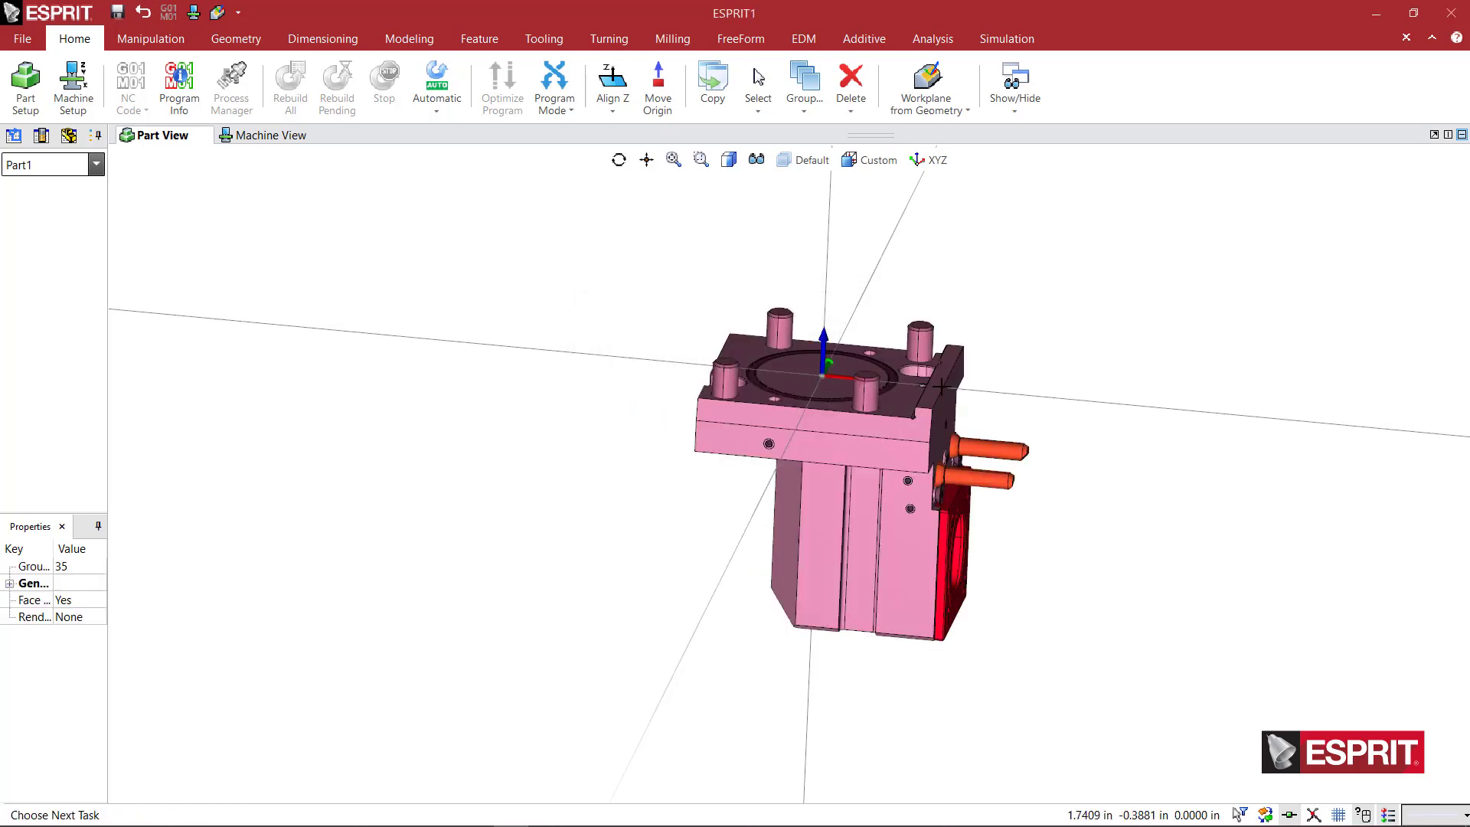
Step: Orbit toward the red plate and widen the left panel so the Properties entries are readable
{"action": "middle_click_drag", "start_coordinate": [1073, 423], "coordinate": [870, 571]}
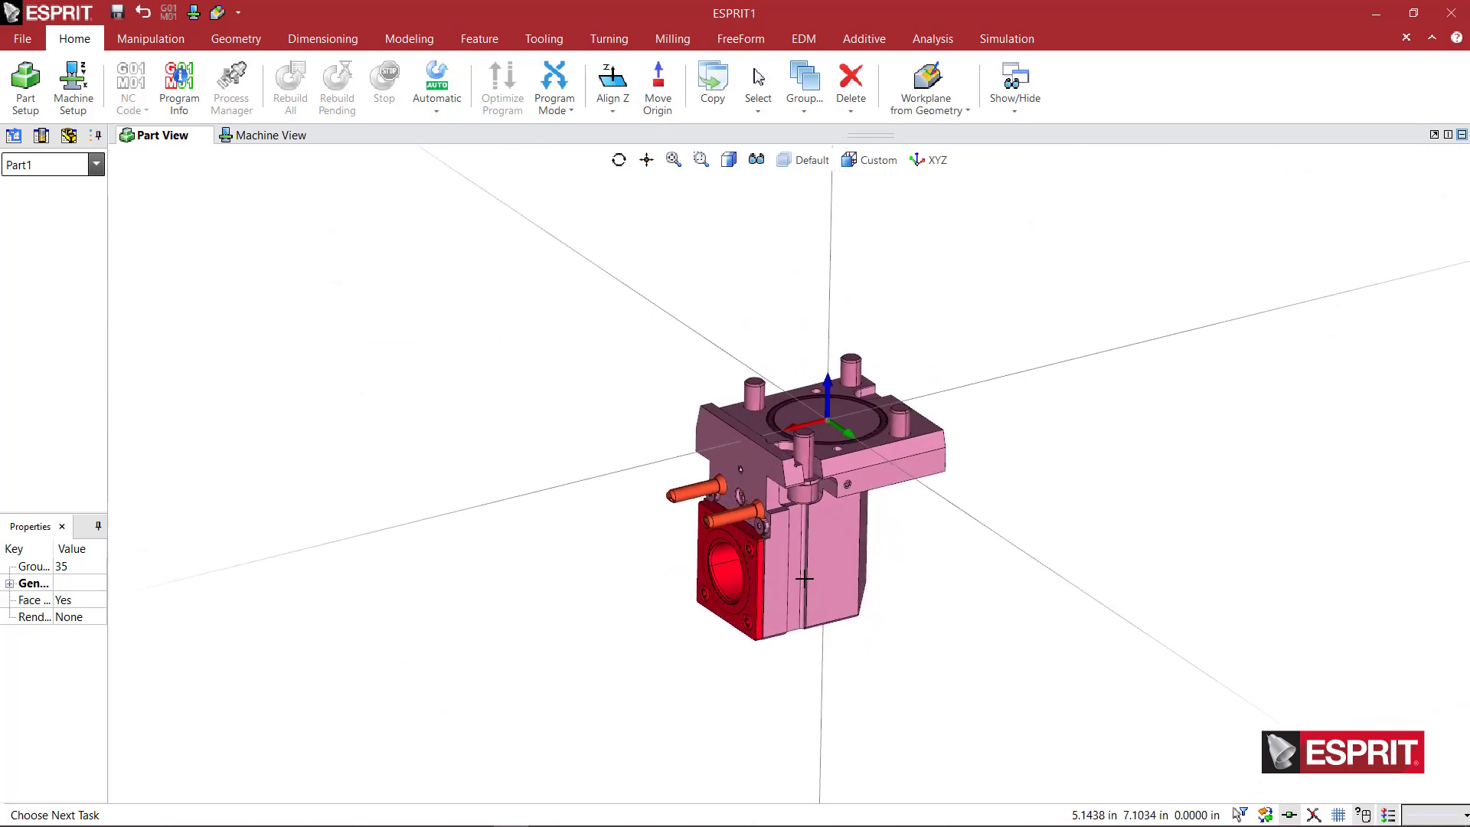
{"action": "scroll", "coordinate": [814, 561], "scroll_direction": "up", "scroll_amount": 2}
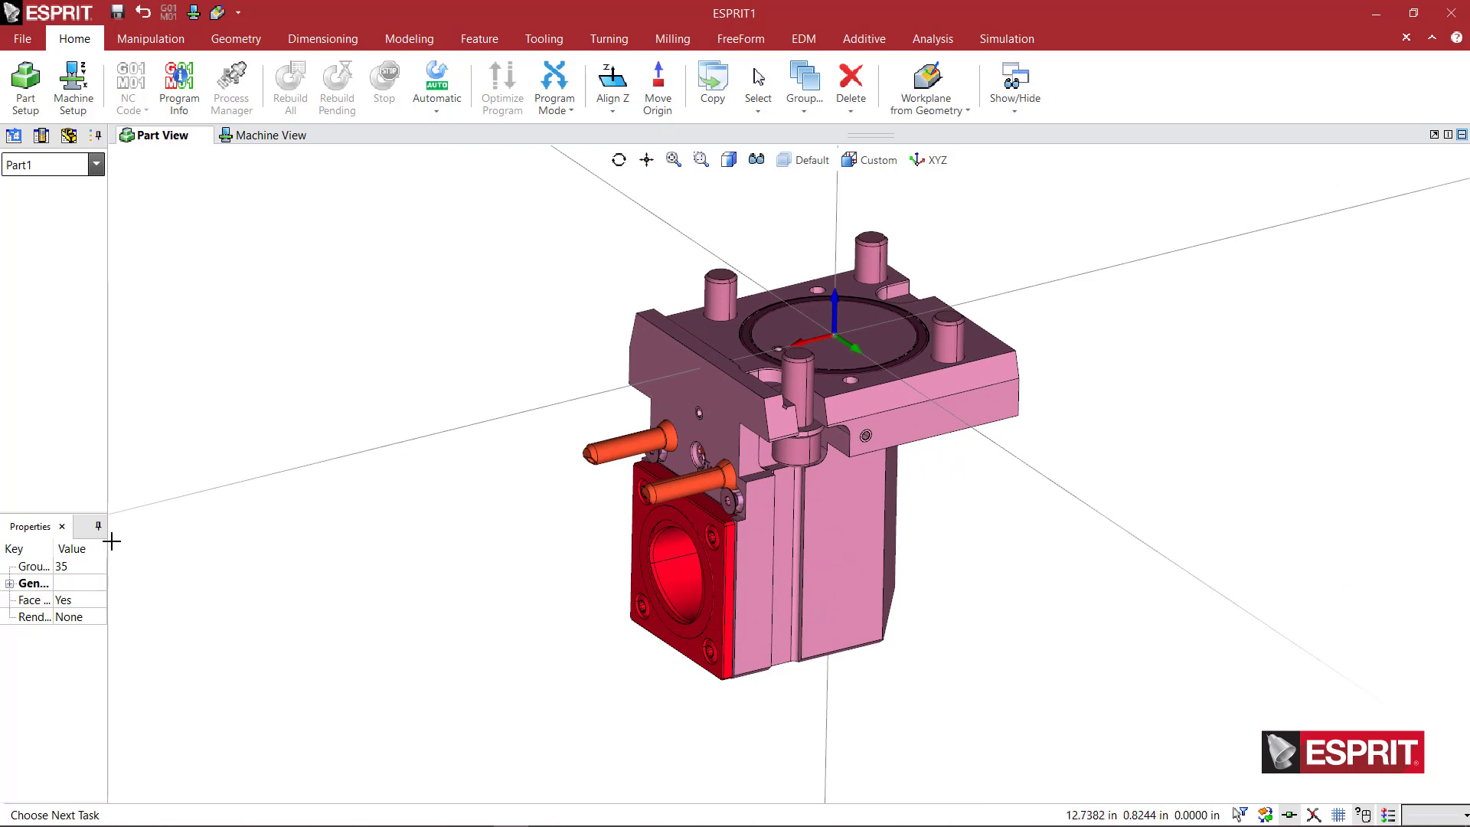
{"action": "left_click_drag", "start_coordinate": [110, 541], "coordinate": [259, 542]}
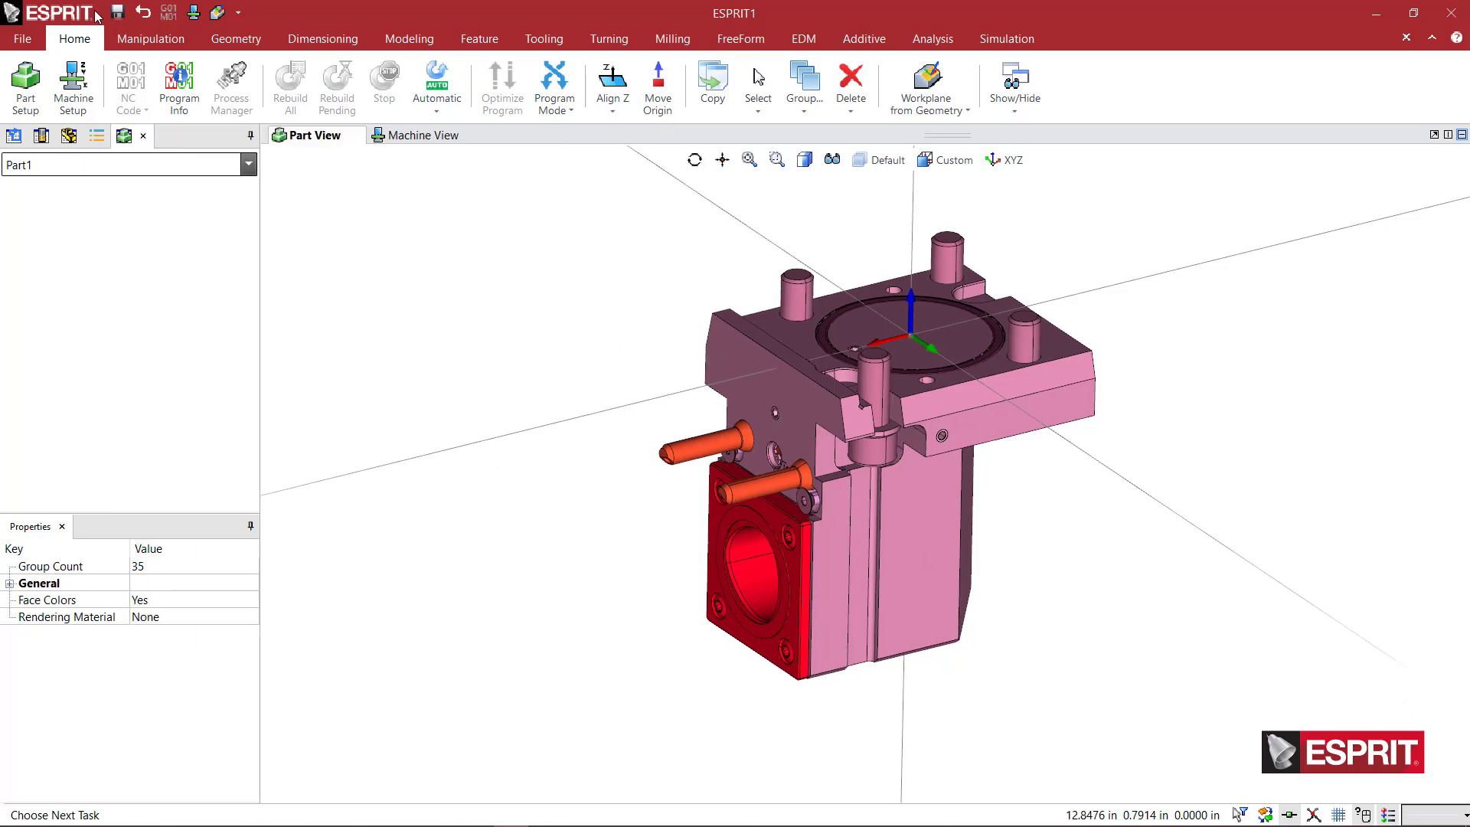
{"action": "scroll", "coordinate": [84, 46], "scroll_direction": "down", "scroll_amount": 1}
{"action": "scroll", "coordinate": [92, 46], "scroll_direction": "up", "scroll_amount": 1}
Step: Expand the assembly's General properties and open the Color chooser for its Color property
{"action": "left_click", "coordinate": [1019, 112]}
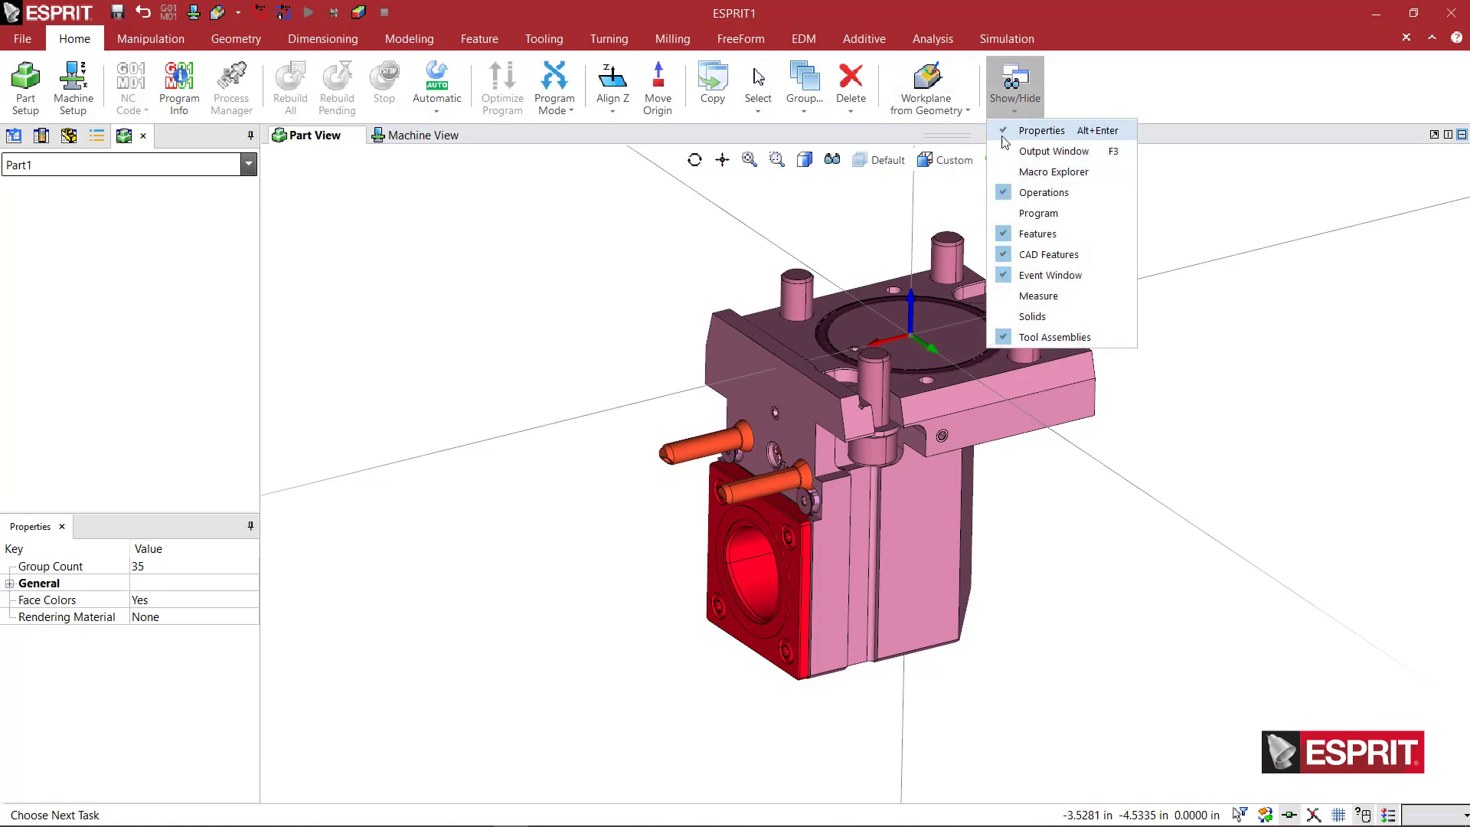
{"action": "left_click", "coordinate": [123, 530]}
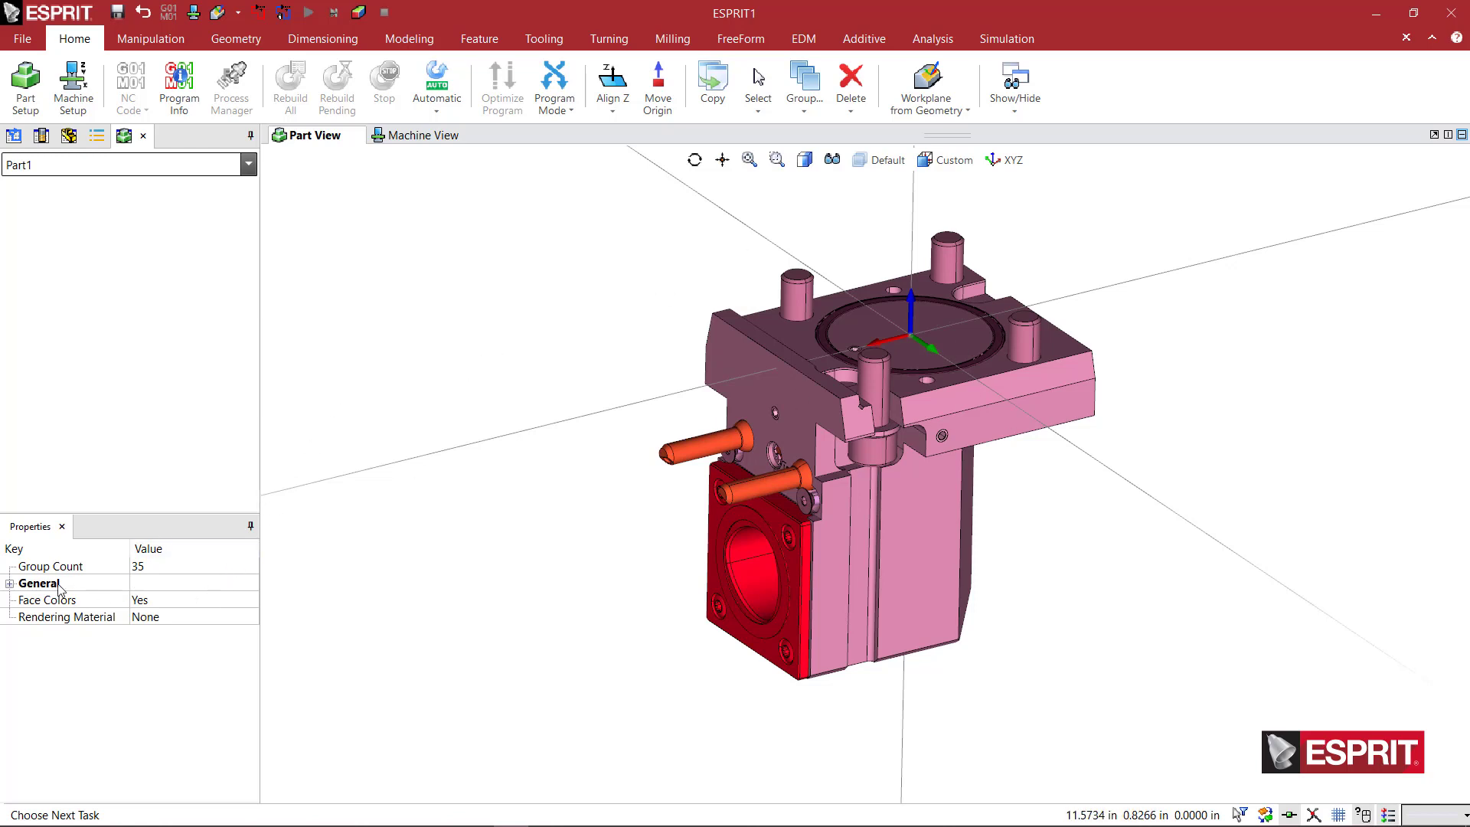
{"action": "left_click", "coordinate": [9, 584]}
{"action": "left_click", "coordinate": [197, 618]}
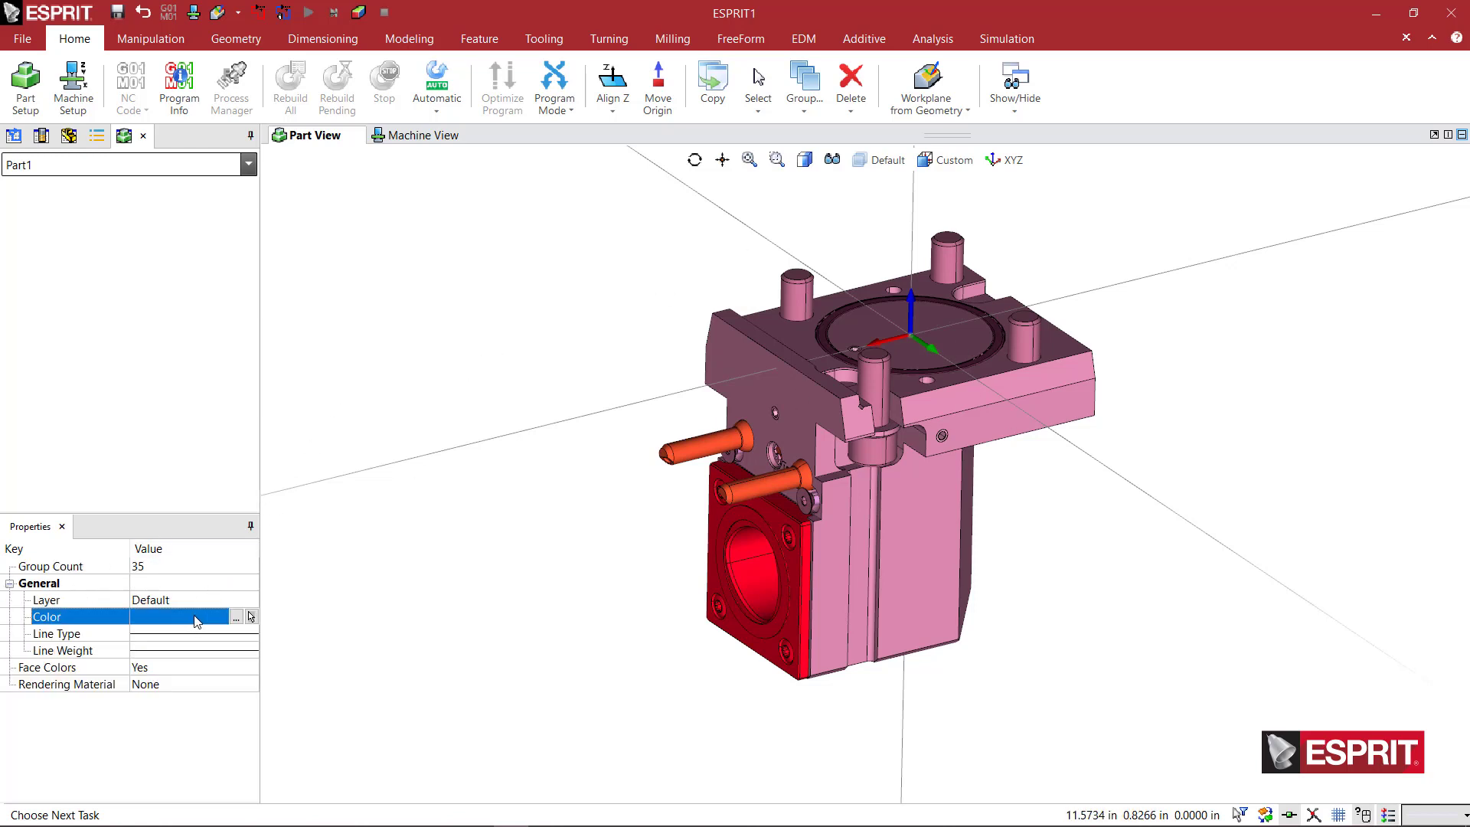
{"action": "left_click", "coordinate": [236, 617]}
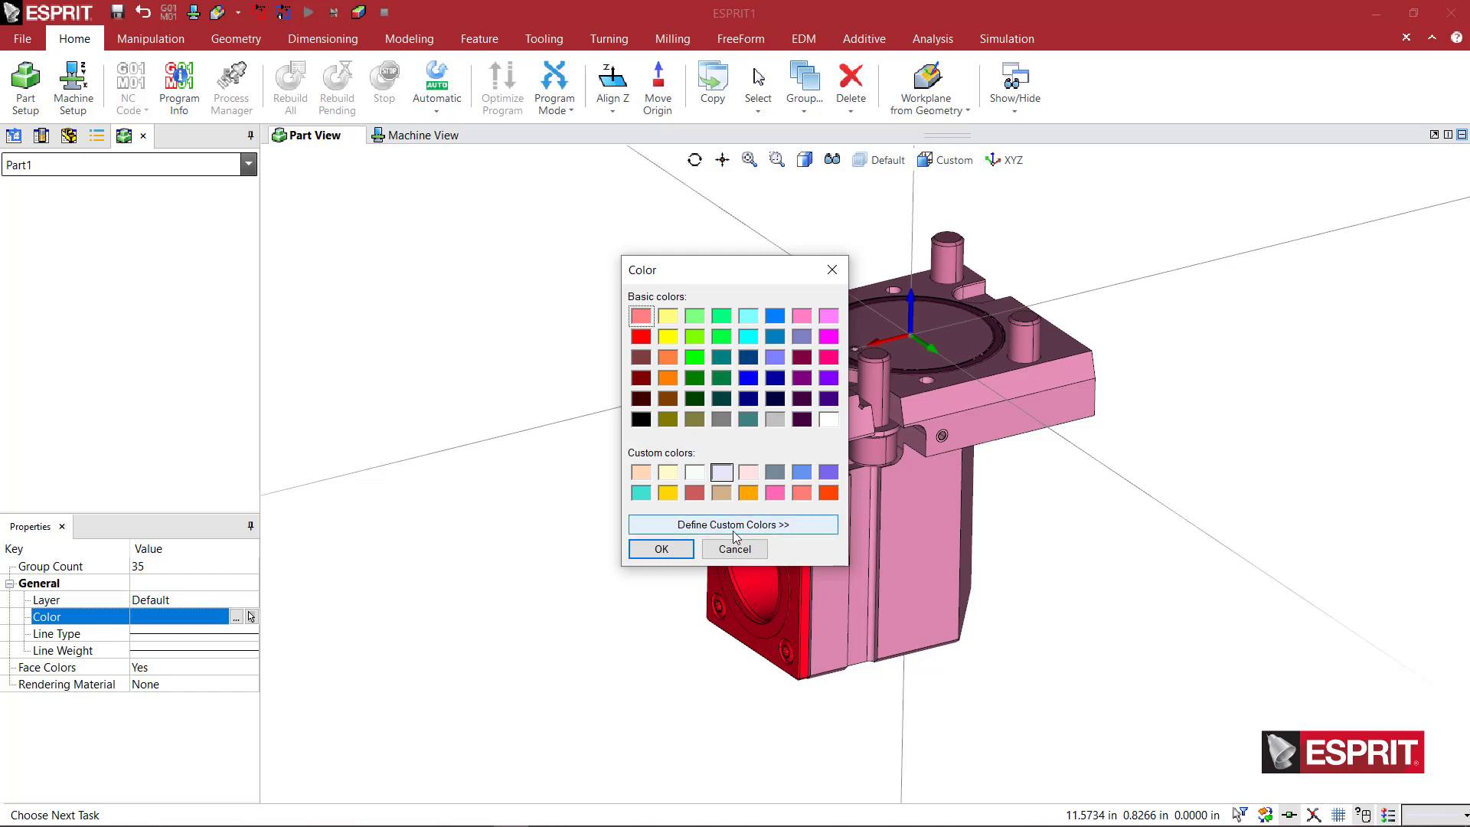
Step: Define dark grey 75-75-75 at Lum 71, add it to custom colours, and apply it
{"action": "left_click", "coordinate": [641, 418]}
{"action": "left_click", "coordinate": [727, 524]}
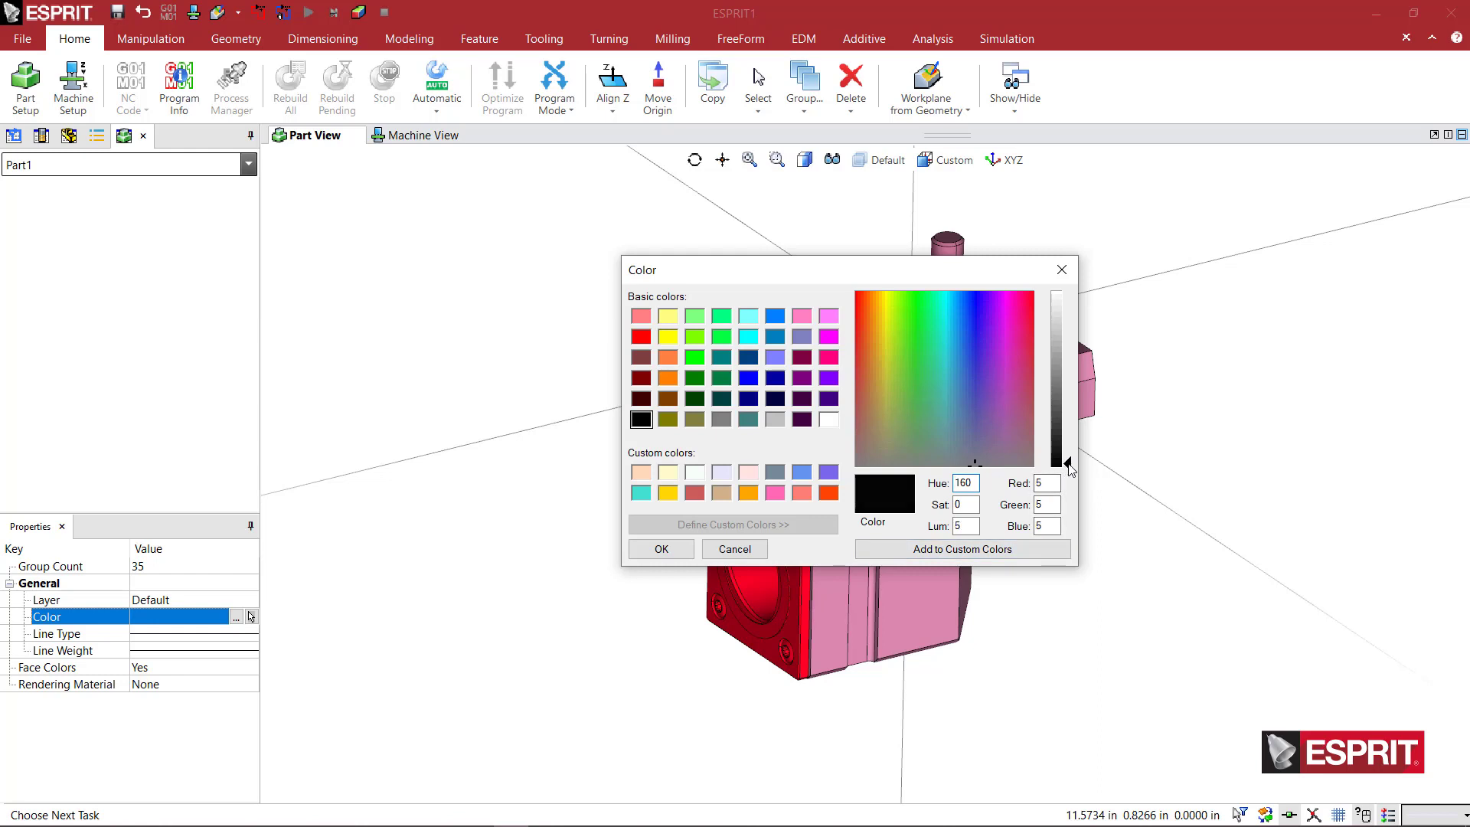
{"action": "left_click_drag", "start_coordinate": [1067, 464], "coordinate": [1068, 418]}
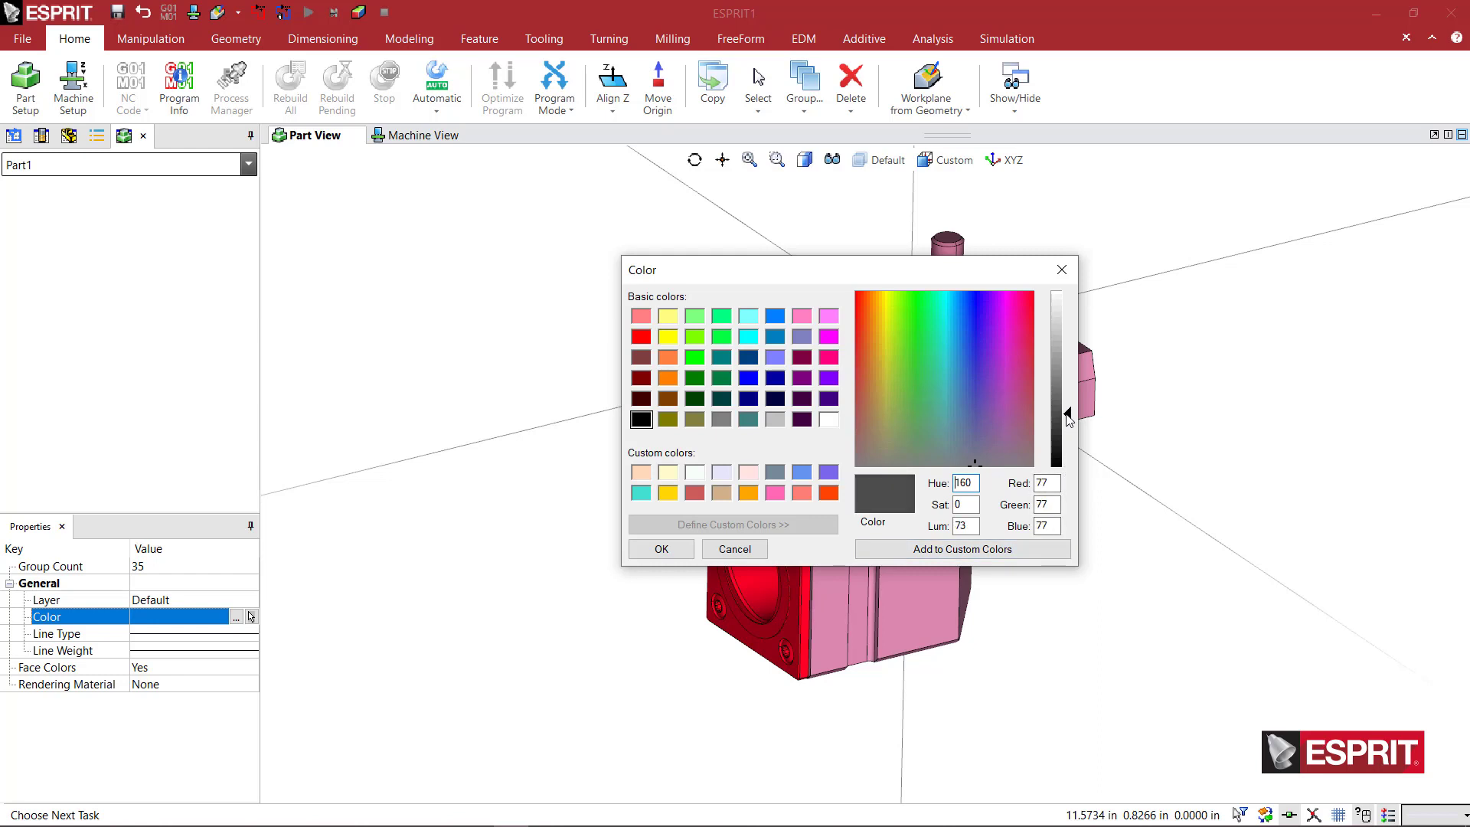
{"action": "left_click_drag", "start_coordinate": [1068, 419], "coordinate": [1067, 423]}
{"action": "left_click_drag", "start_coordinate": [1068, 422], "coordinate": [1069, 421]}
{"action": "left_click", "coordinate": [990, 551]}
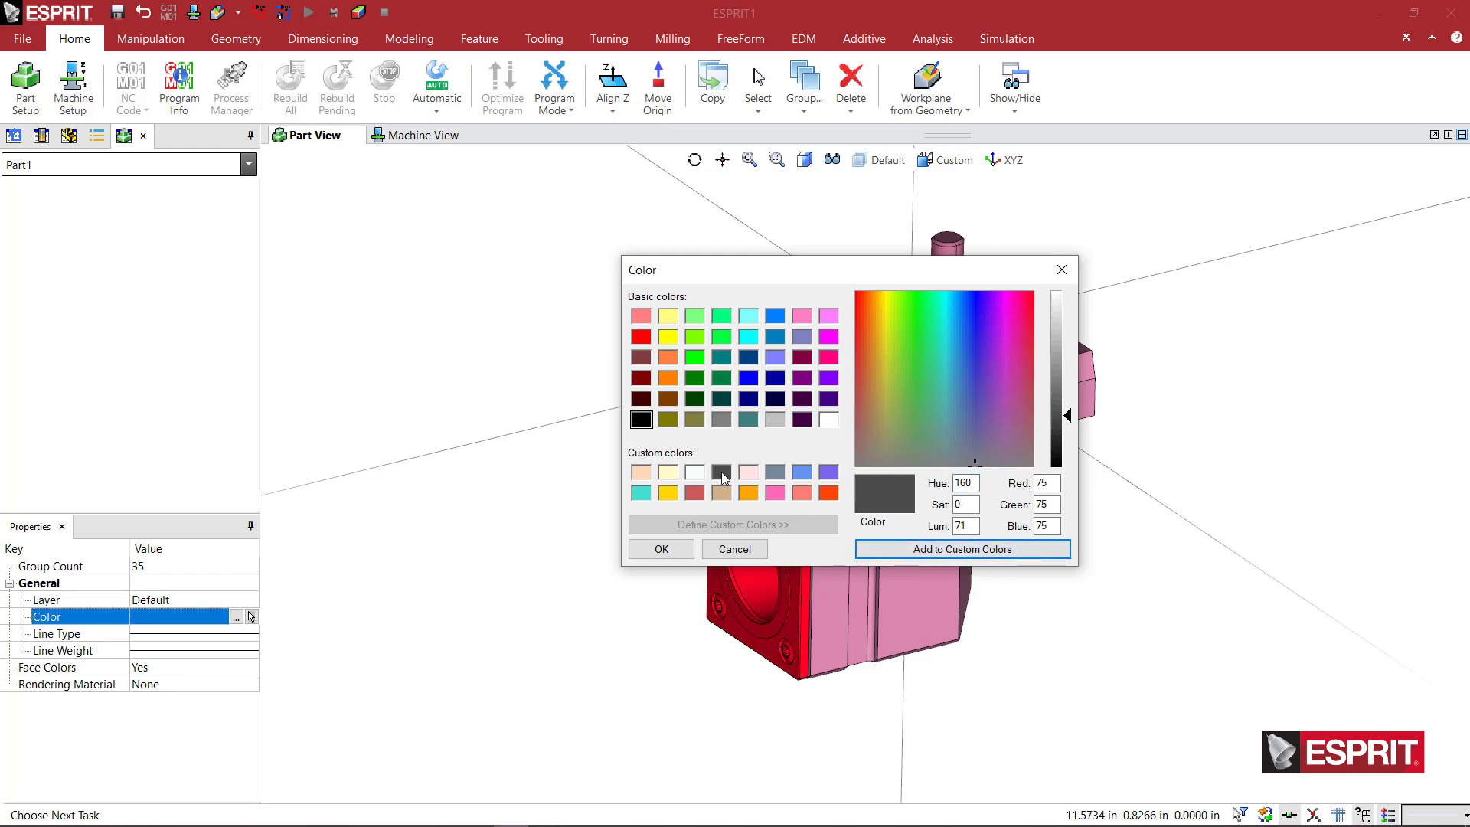
{"action": "left_click", "coordinate": [658, 548]}
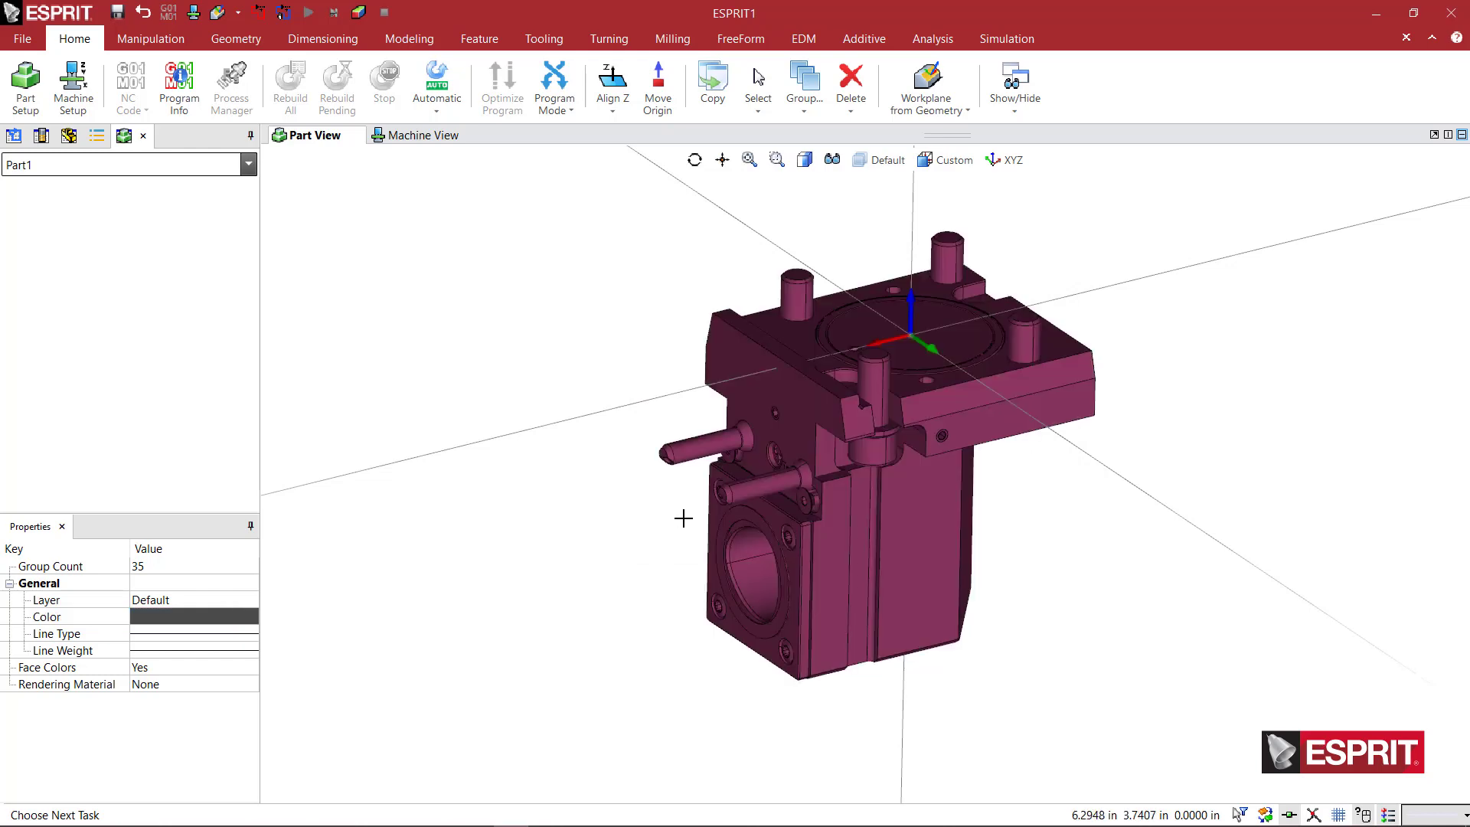
Step: Select both pins and set their Color to the peach custom swatch
{"action": "left_click", "coordinate": [613, 550]}
{"action": "middle_click_drag", "start_coordinate": [622, 561], "coordinate": [679, 563]}
{"action": "scroll", "coordinate": [630, 558], "scroll_direction": "up", "scroll_amount": 4}
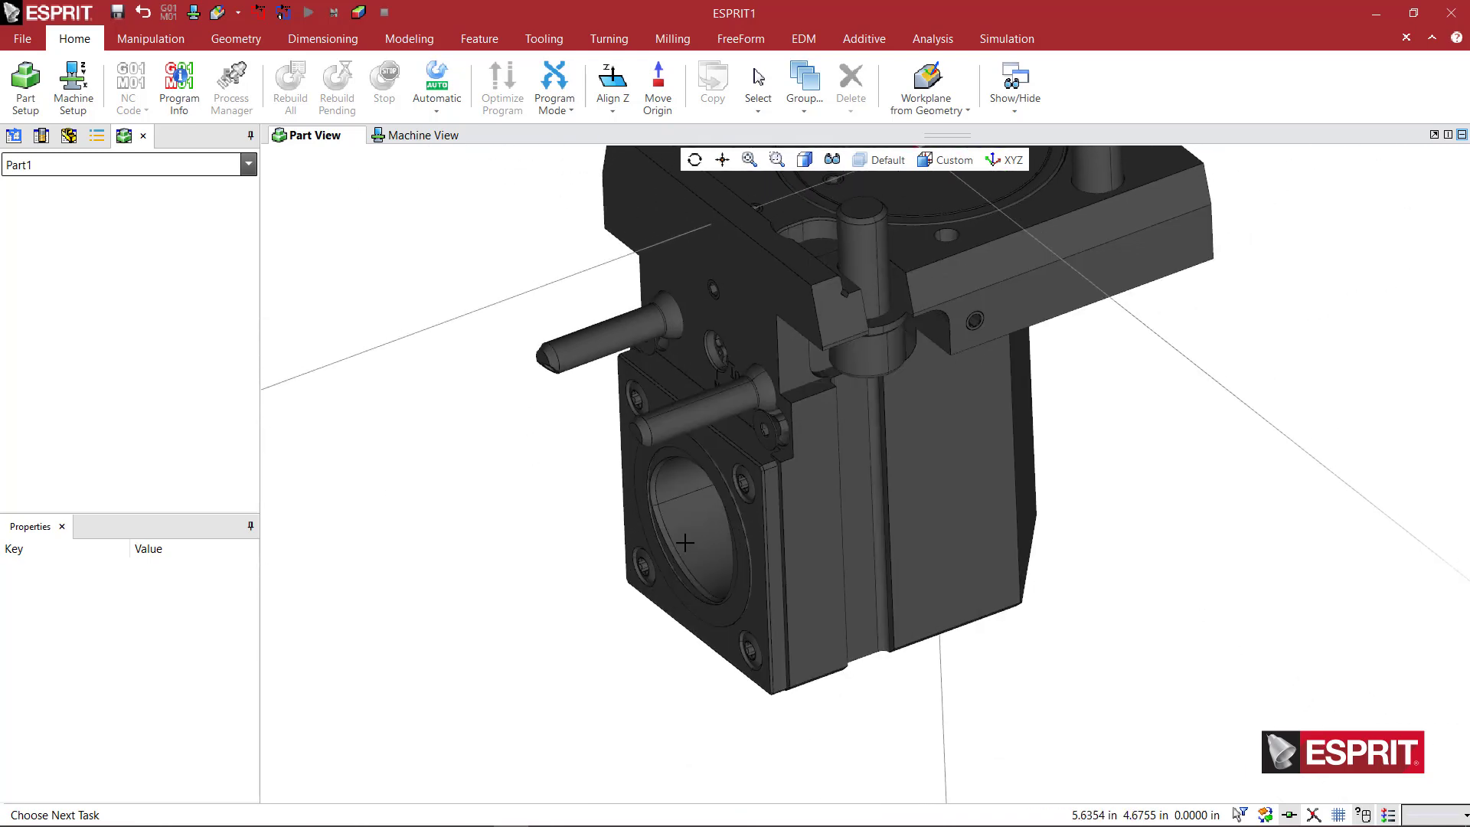
{"action": "left_click", "coordinate": [680, 433]}
{"action": "left_click", "coordinate": [590, 349]}
{"action": "left_click", "coordinate": [226, 615]}
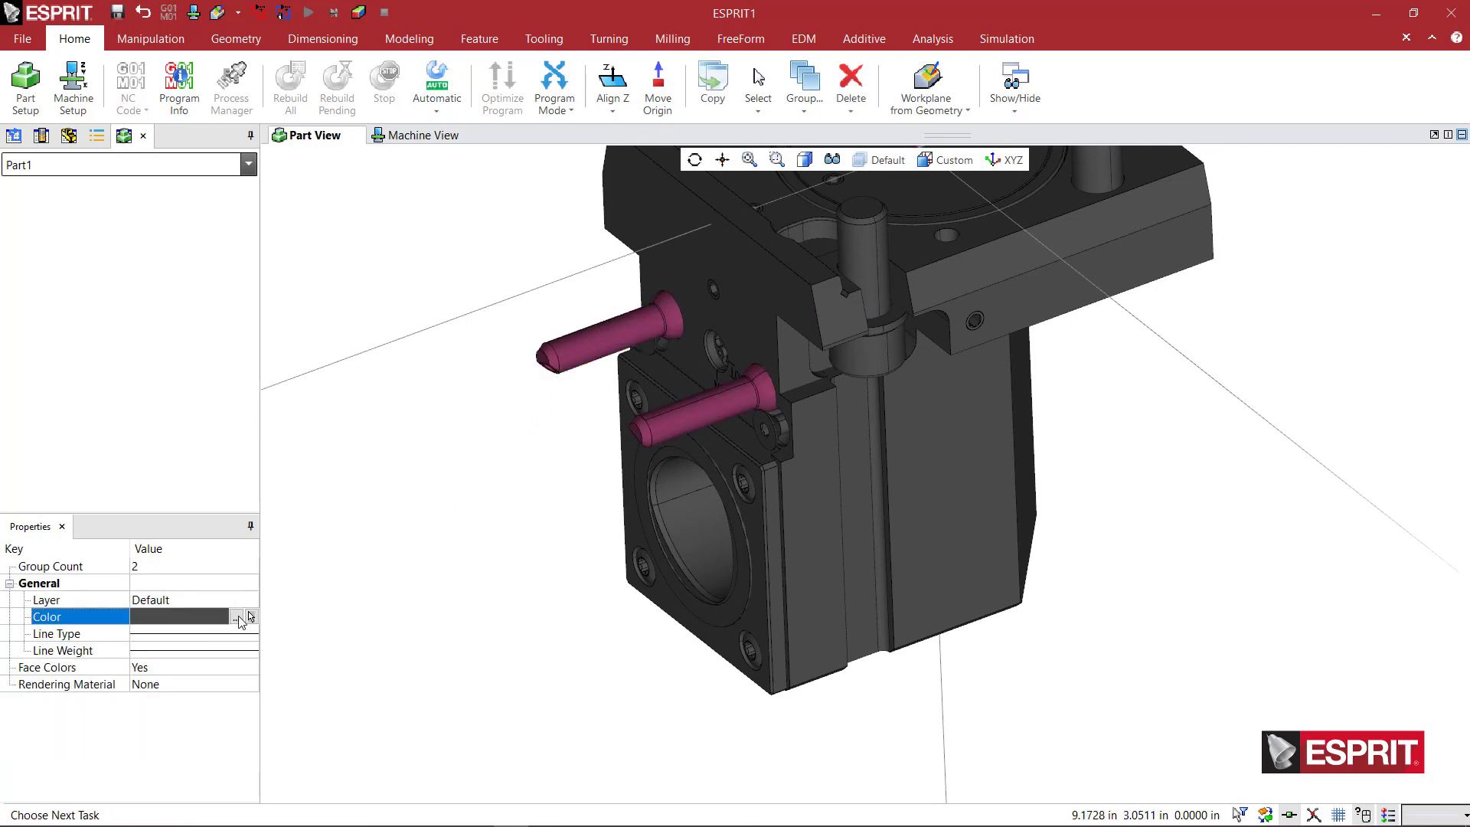
{"action": "left_click", "coordinate": [248, 613]}
{"action": "left_click", "coordinate": [721, 494]}
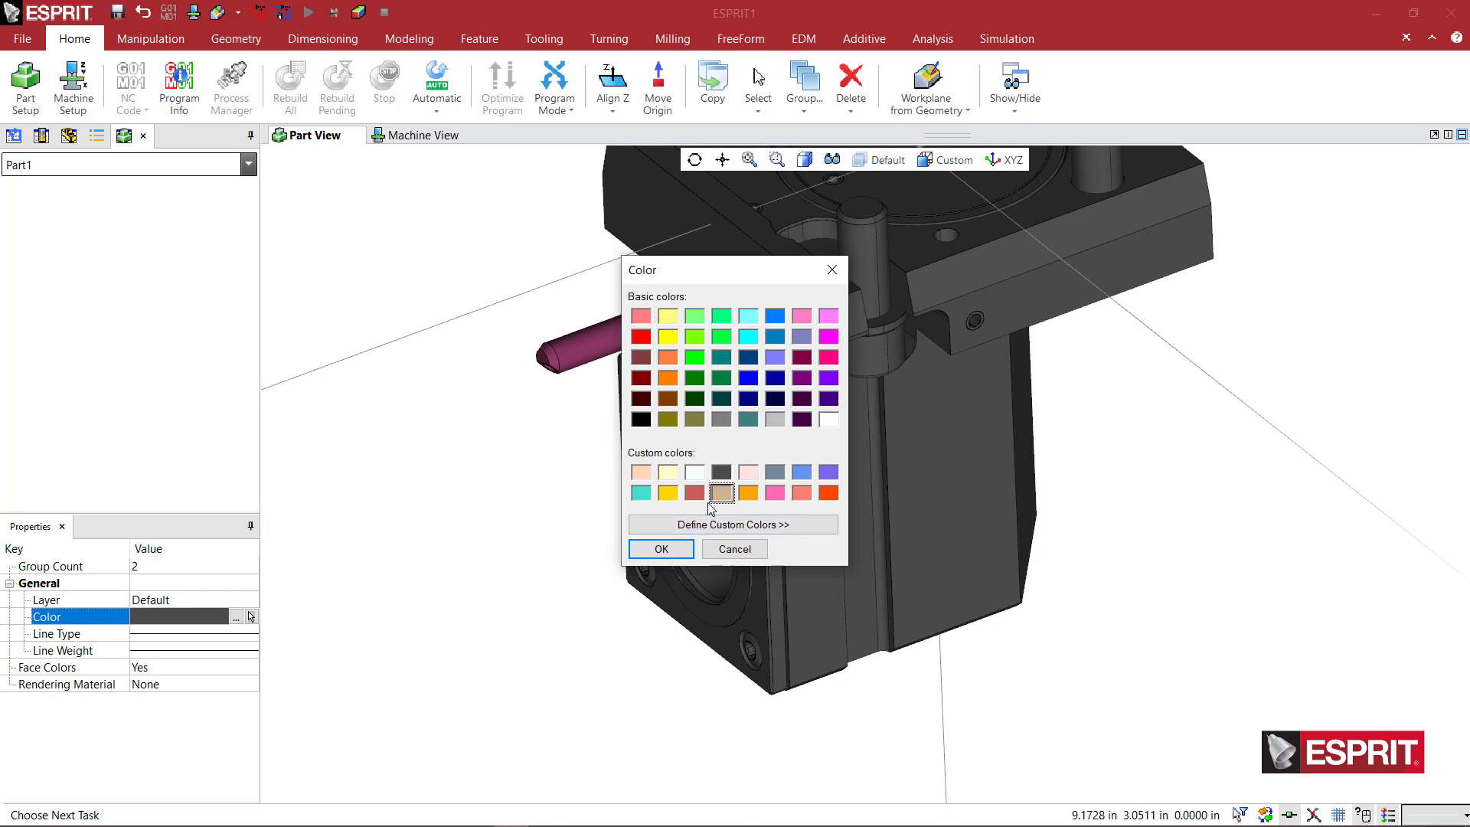
{"action": "left_click", "coordinate": [640, 473]}
{"action": "left_click", "coordinate": [661, 549]}
Step: Select the front clamping plate and set its Color to a lighter grey
{"action": "mouse_move", "coordinate": [538, 500]}
{"action": "middle_mouse_down"}
{"action": "mouse_move", "coordinate": [563, 464]}
{"action": "mouse_move", "coordinate": [541, 492]}
{"action": "middle_mouse_up"}
{"action": "scroll", "coordinate": [735, 545], "scroll_direction": "up", "scroll_amount": 2}
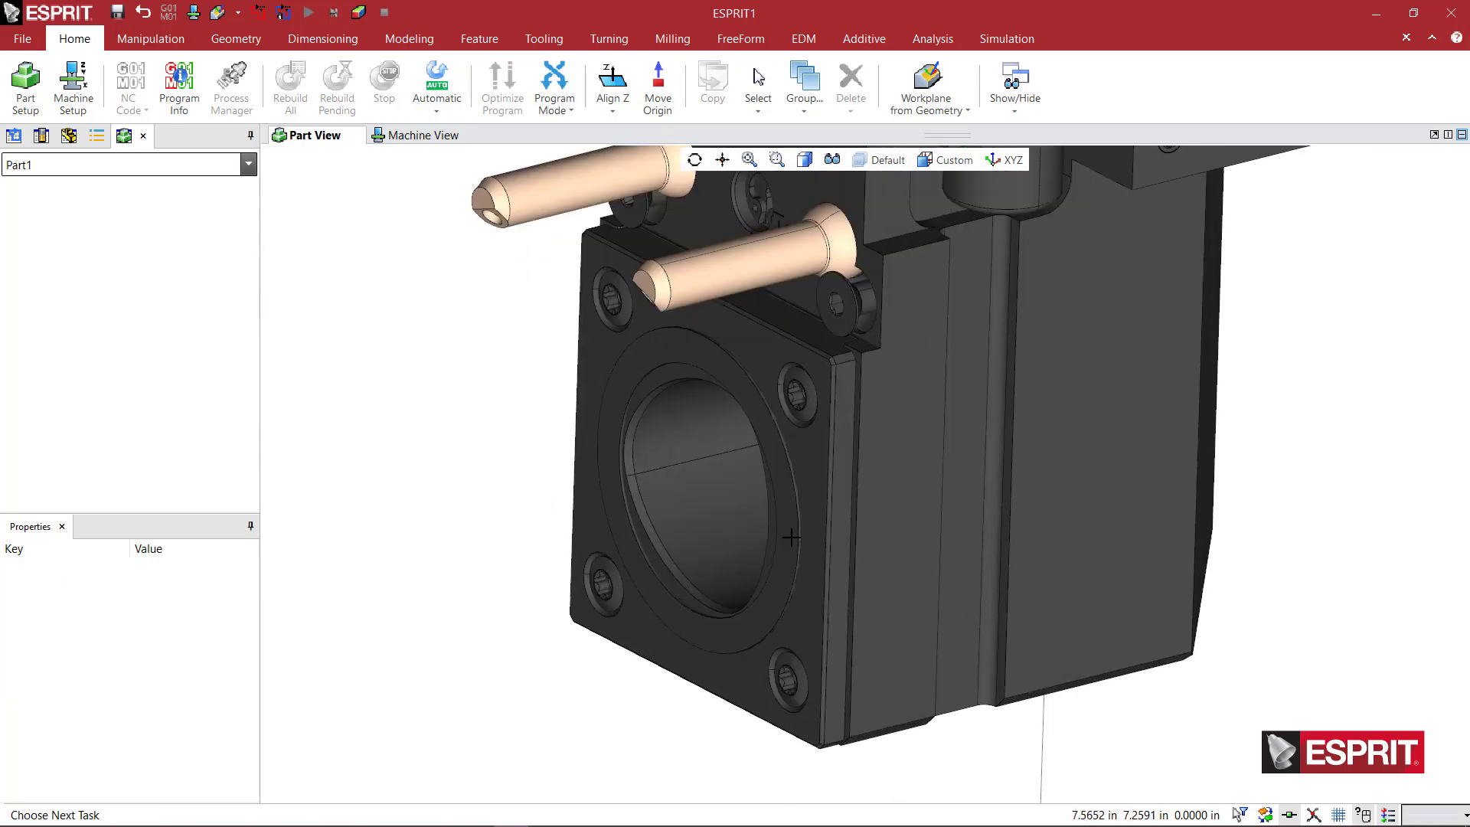
{"action": "left_click", "coordinate": [838, 465]}
{"action": "left_click", "coordinate": [850, 484]}
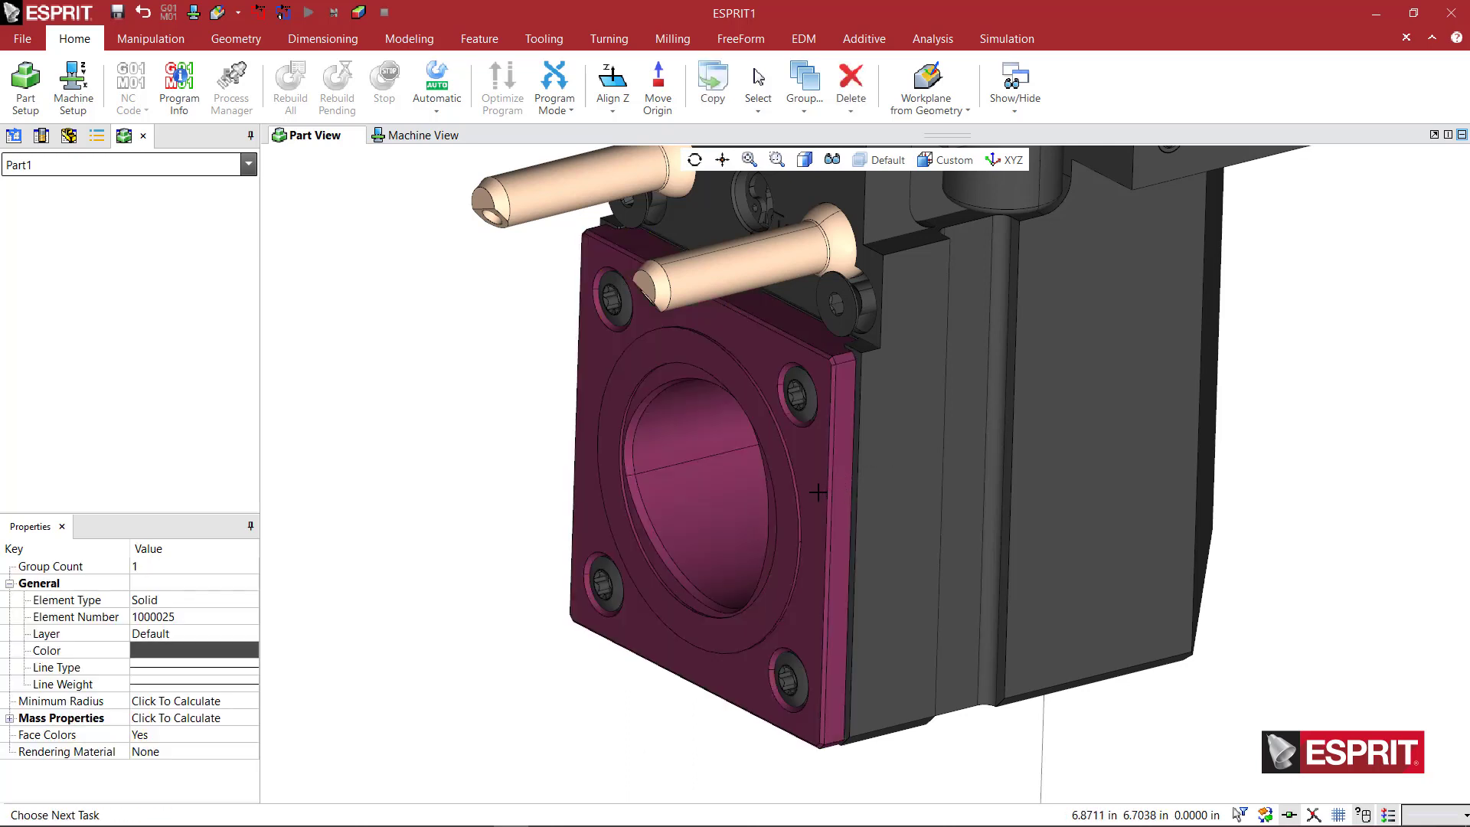
{"action": "left_click", "coordinate": [245, 650]}
{"action": "left_click", "coordinate": [237, 650]}
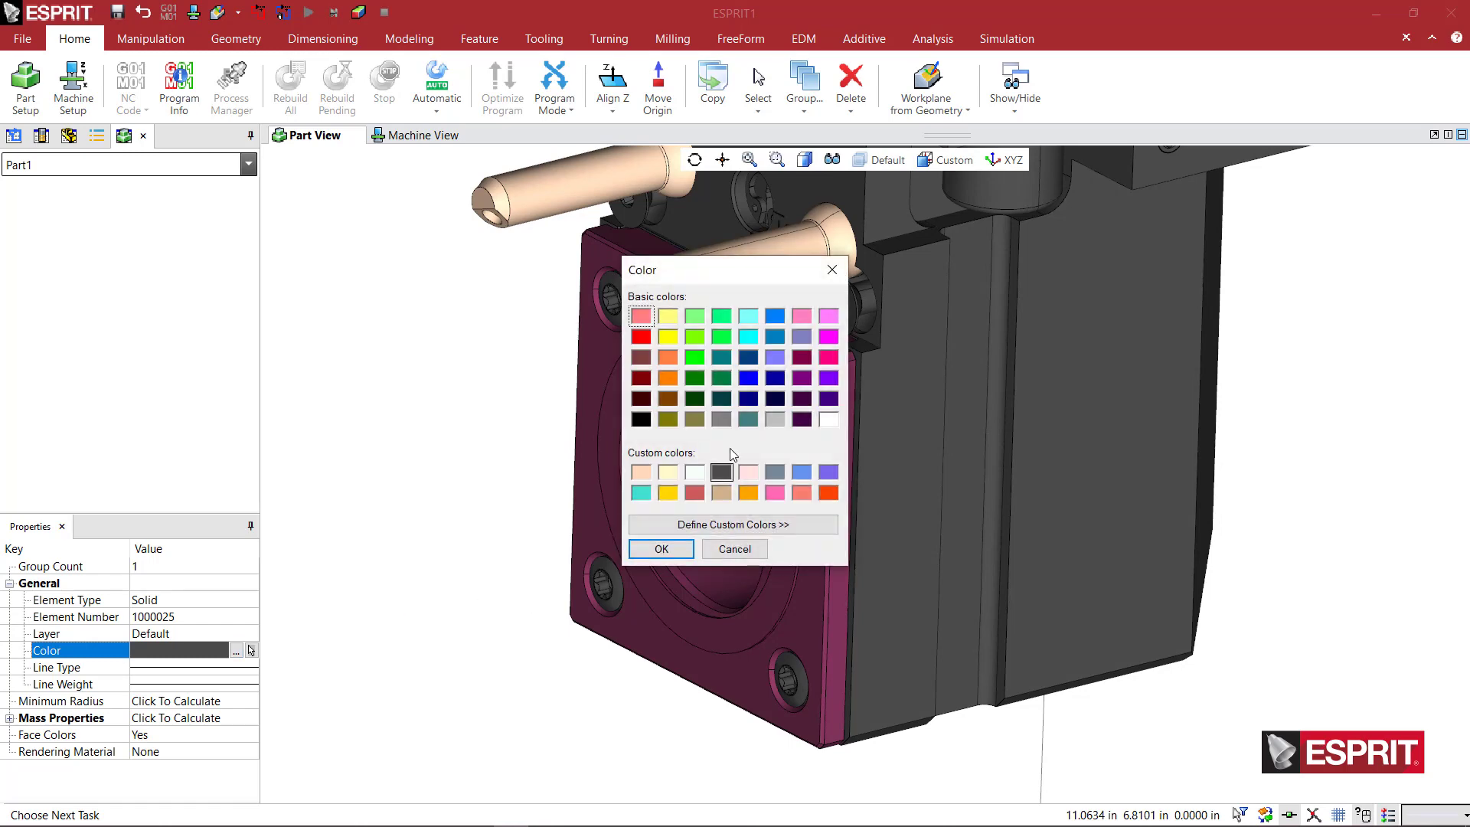
{"action": "left_click", "coordinate": [661, 549]}
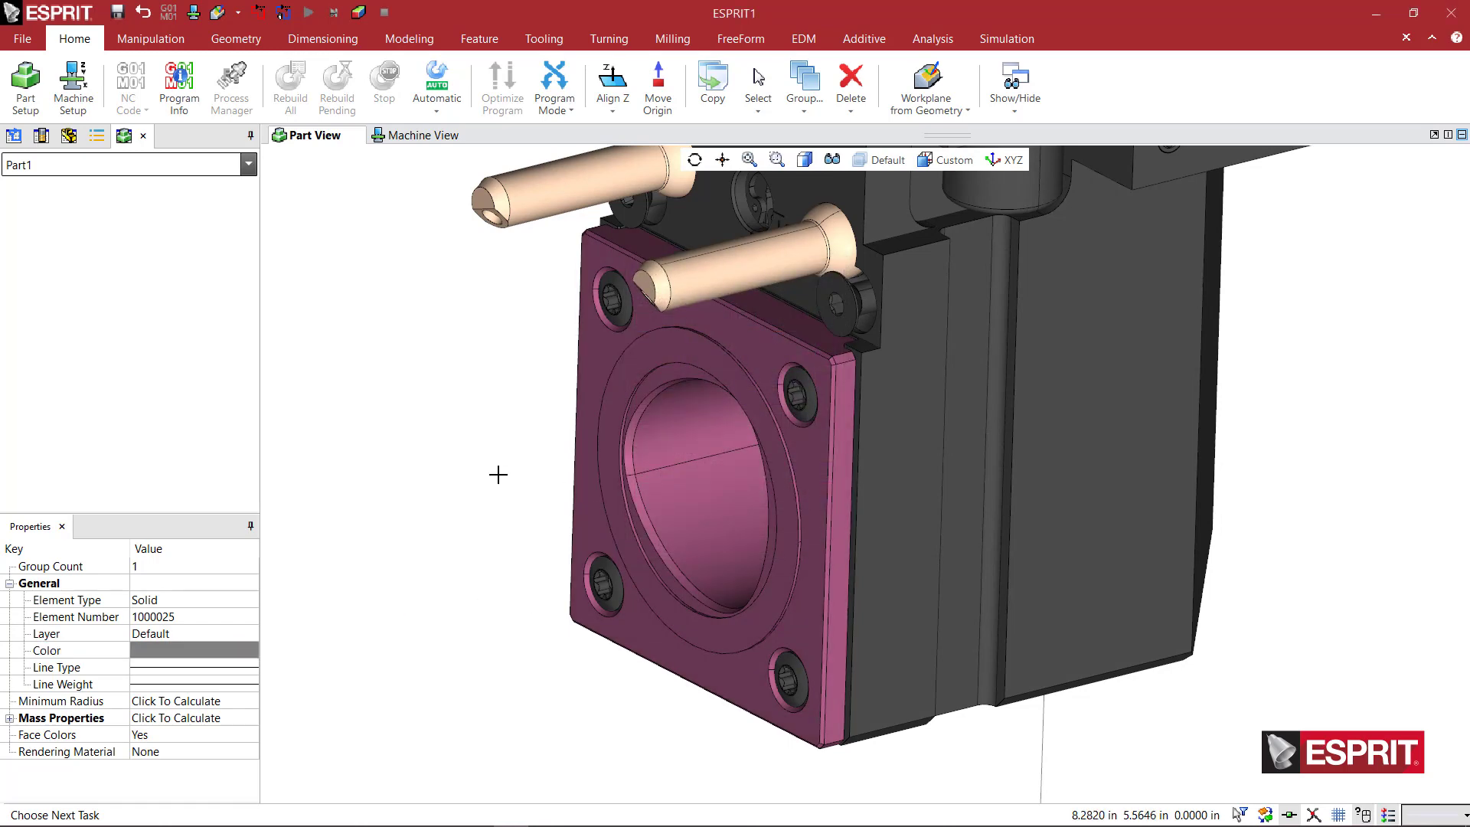
{"action": "left_click", "coordinate": [497, 471]}
Step: Orbit, pan and zoom in close on the lighter grey front plate and its two peach pins
{"action": "mouse_move", "coordinate": [536, 498]}
{"action": "middle_mouse_down"}
{"action": "mouse_move", "coordinate": [483, 485]}
{"action": "mouse_move", "coordinate": [537, 499]}
{"action": "middle_mouse_up"}
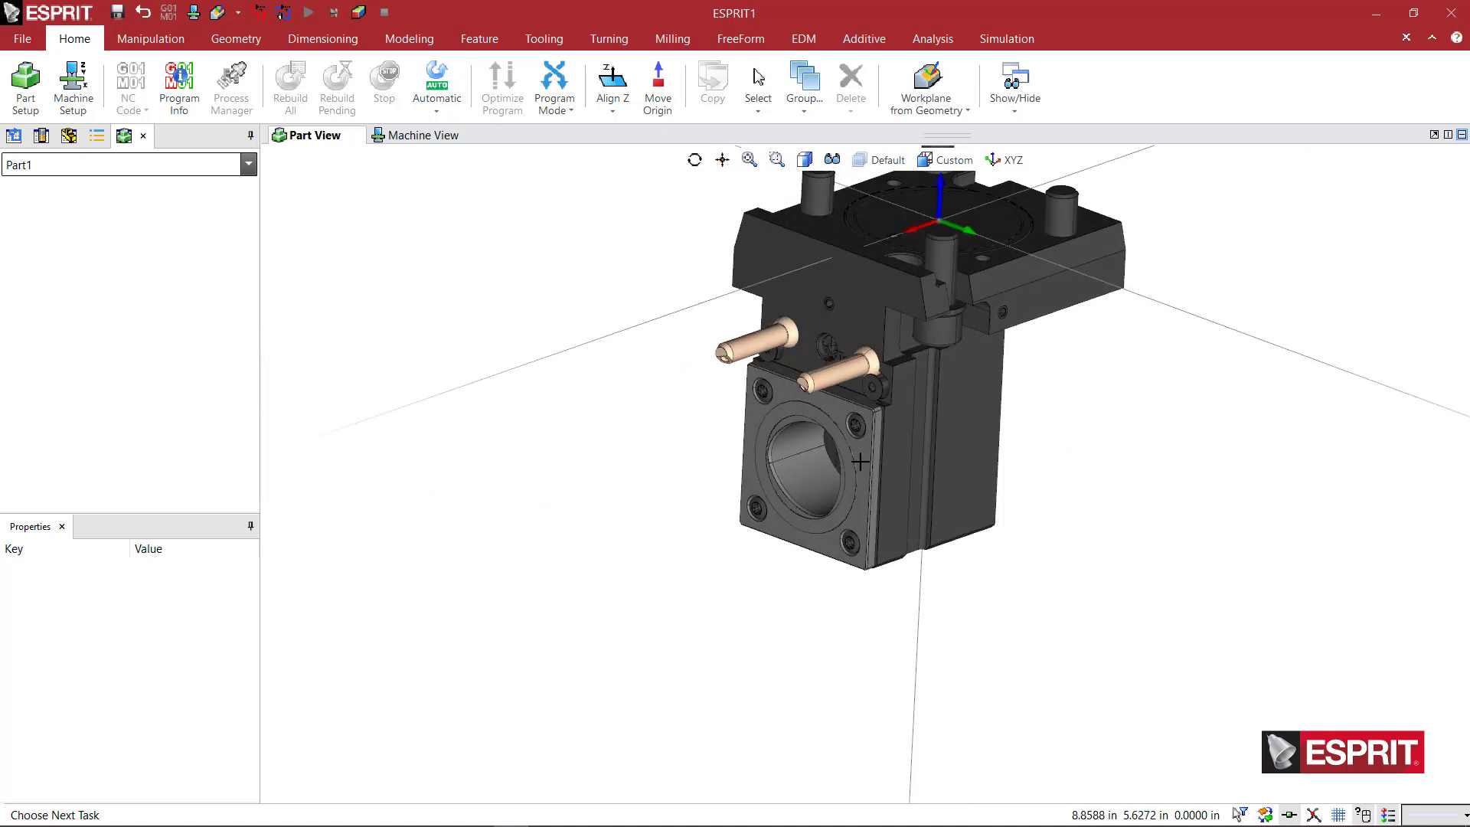
{"action": "middle_click_drag", "start_coordinate": [835, 498], "coordinate": [781, 537]}
{"action": "middle_click_drag", "start_coordinate": [892, 379], "coordinate": [841, 377]}
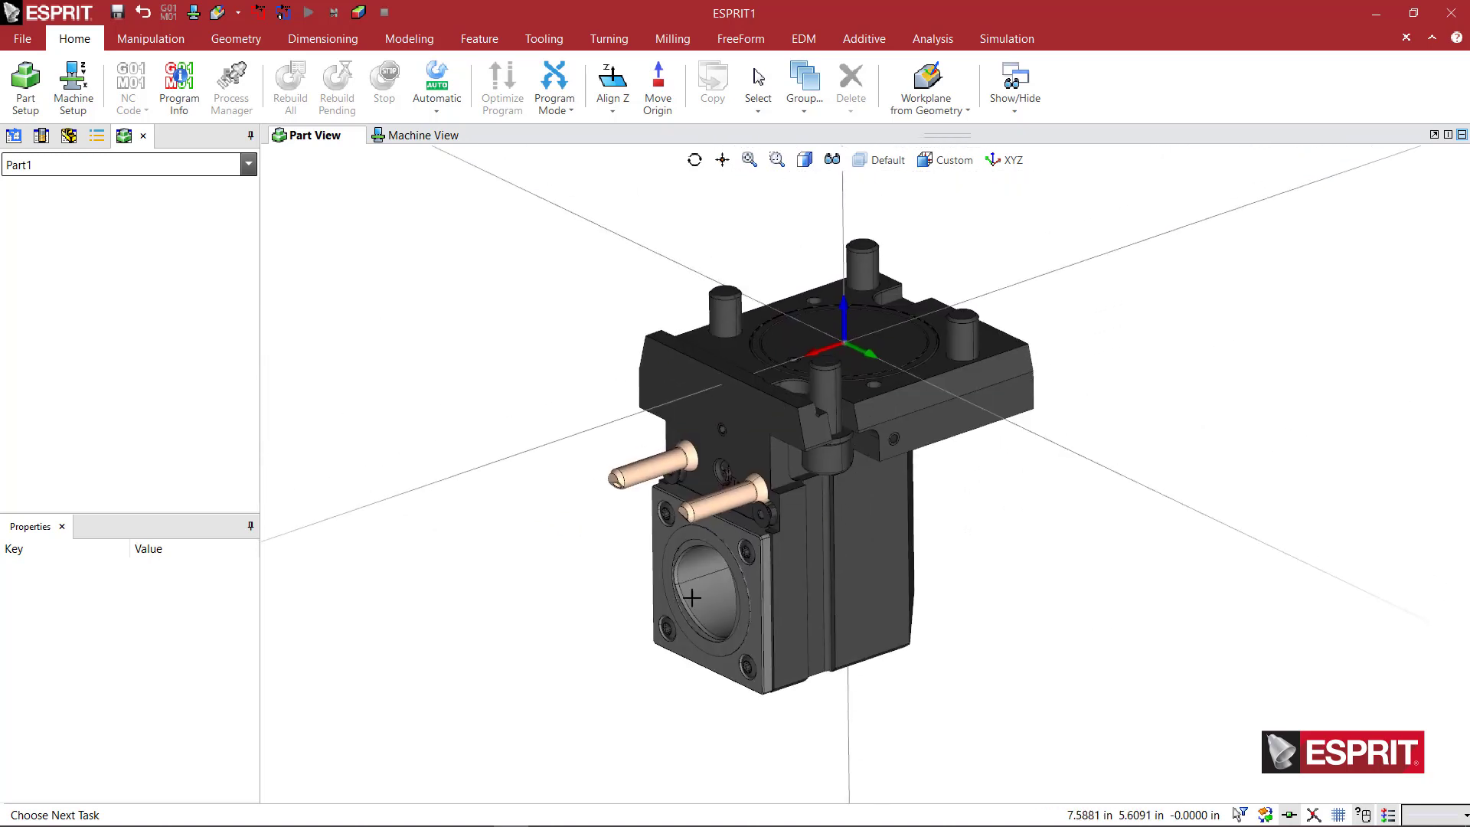
{"action": "scroll", "coordinate": [676, 610], "scroll_direction": "down", "scroll_amount": 3}
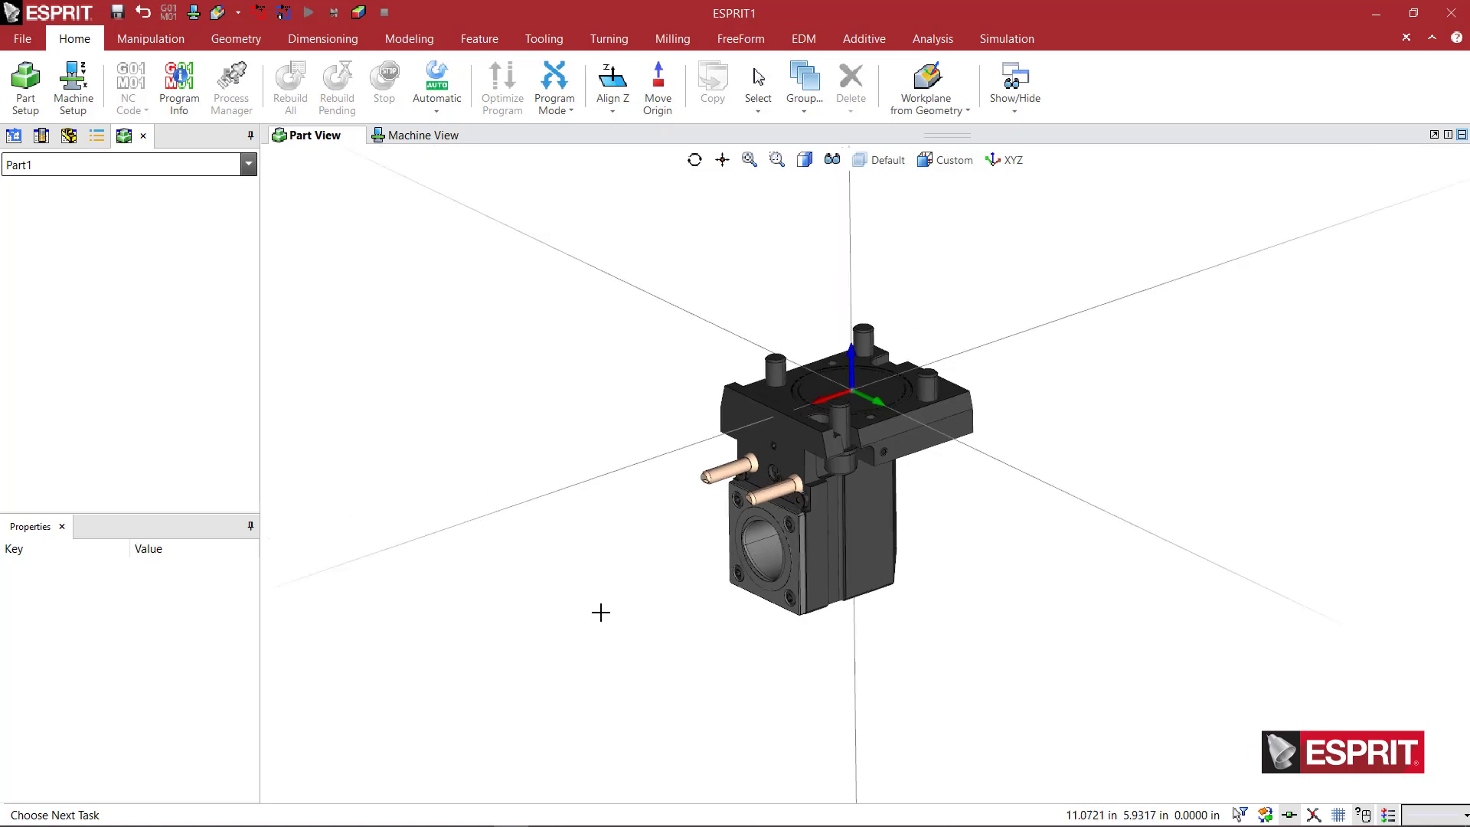
{"action": "middle_click_drag", "start_coordinate": [841, 510], "coordinate": [840, 508]}
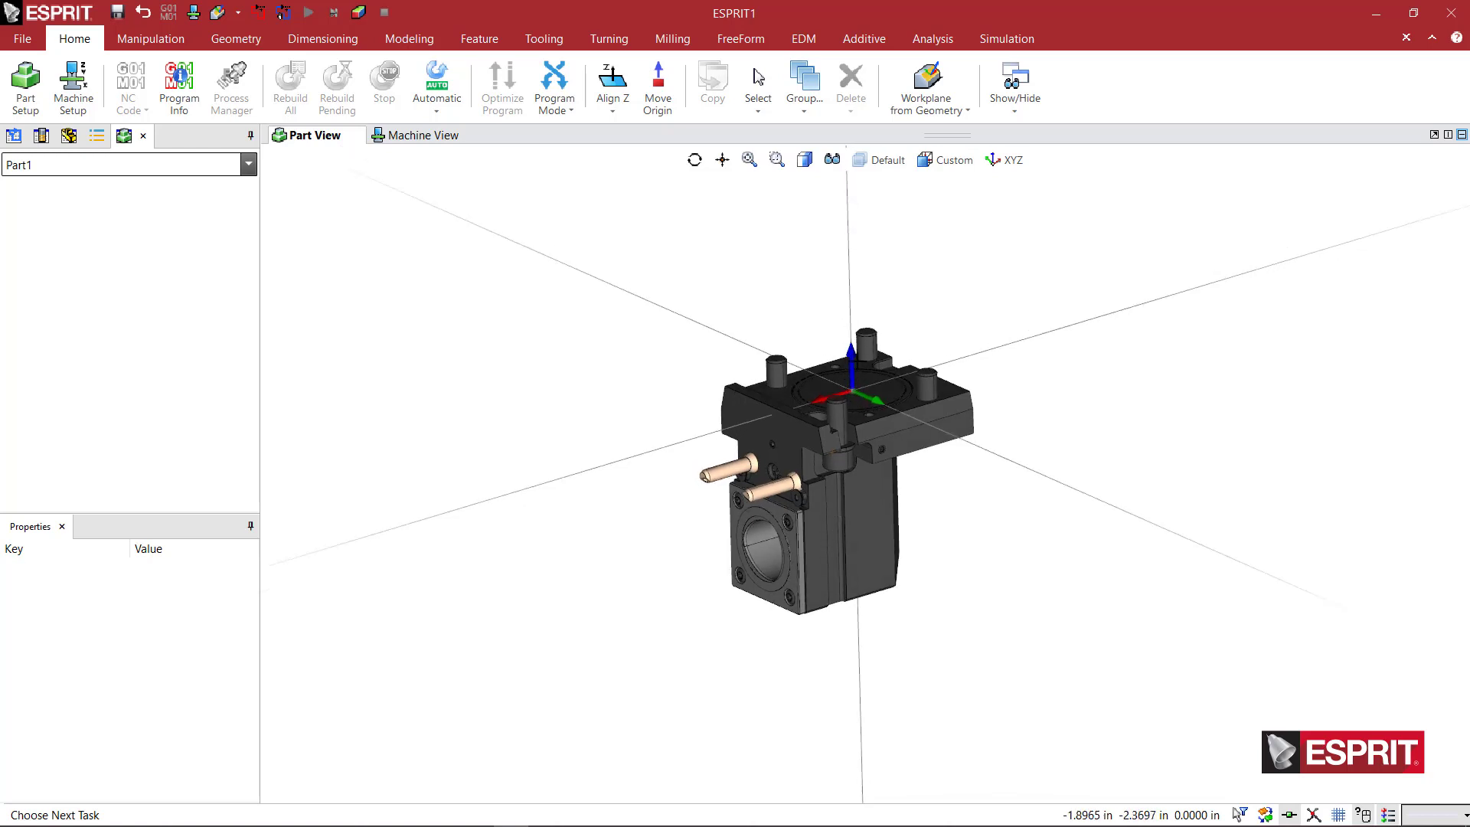
{"action": "scroll", "coordinate": [792, 574], "scroll_direction": "up", "scroll_amount": 3}
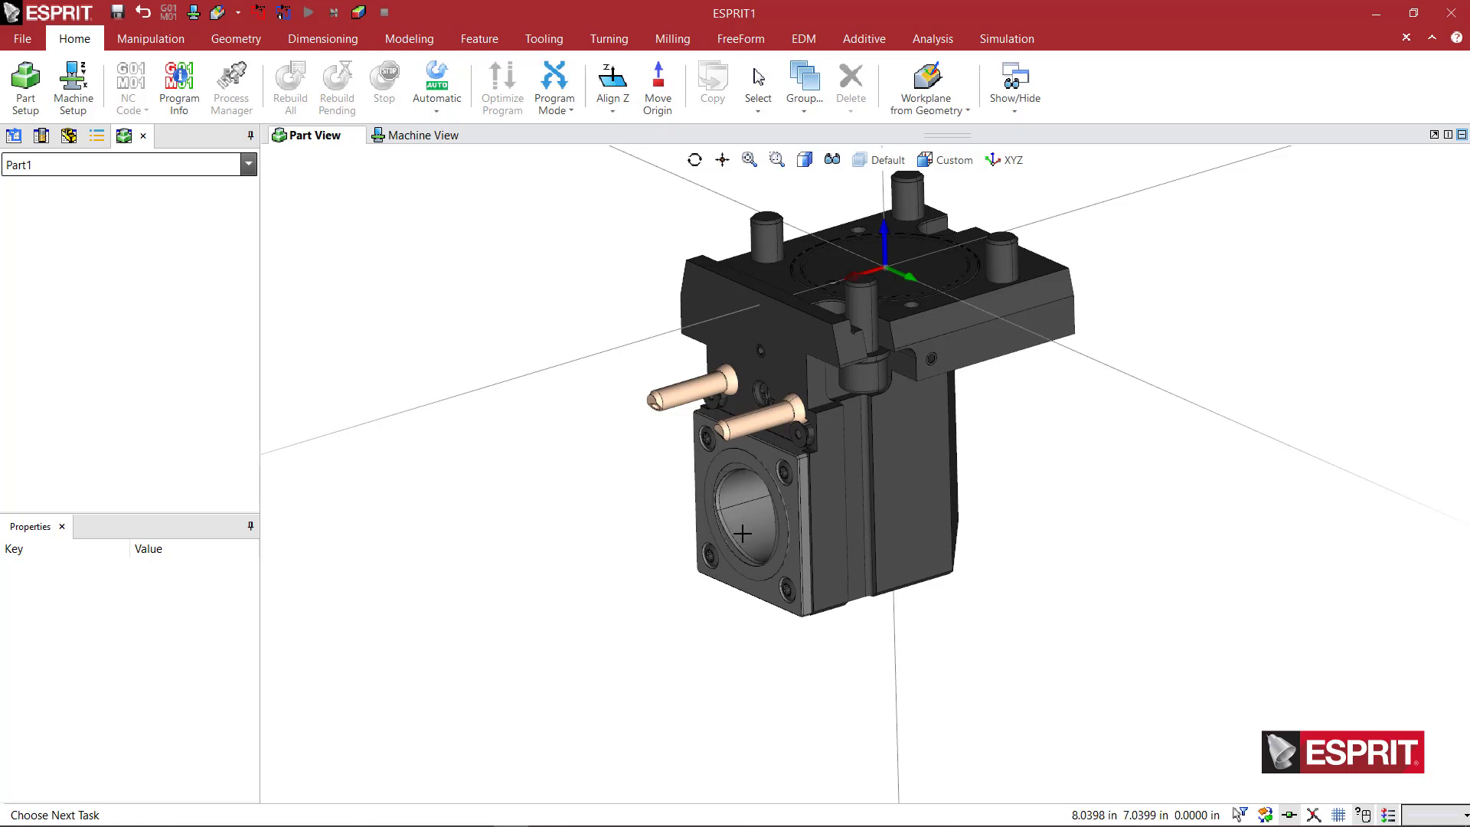
{"action": "scroll", "coordinate": [741, 533], "scroll_direction": "up", "scroll_amount": 3}
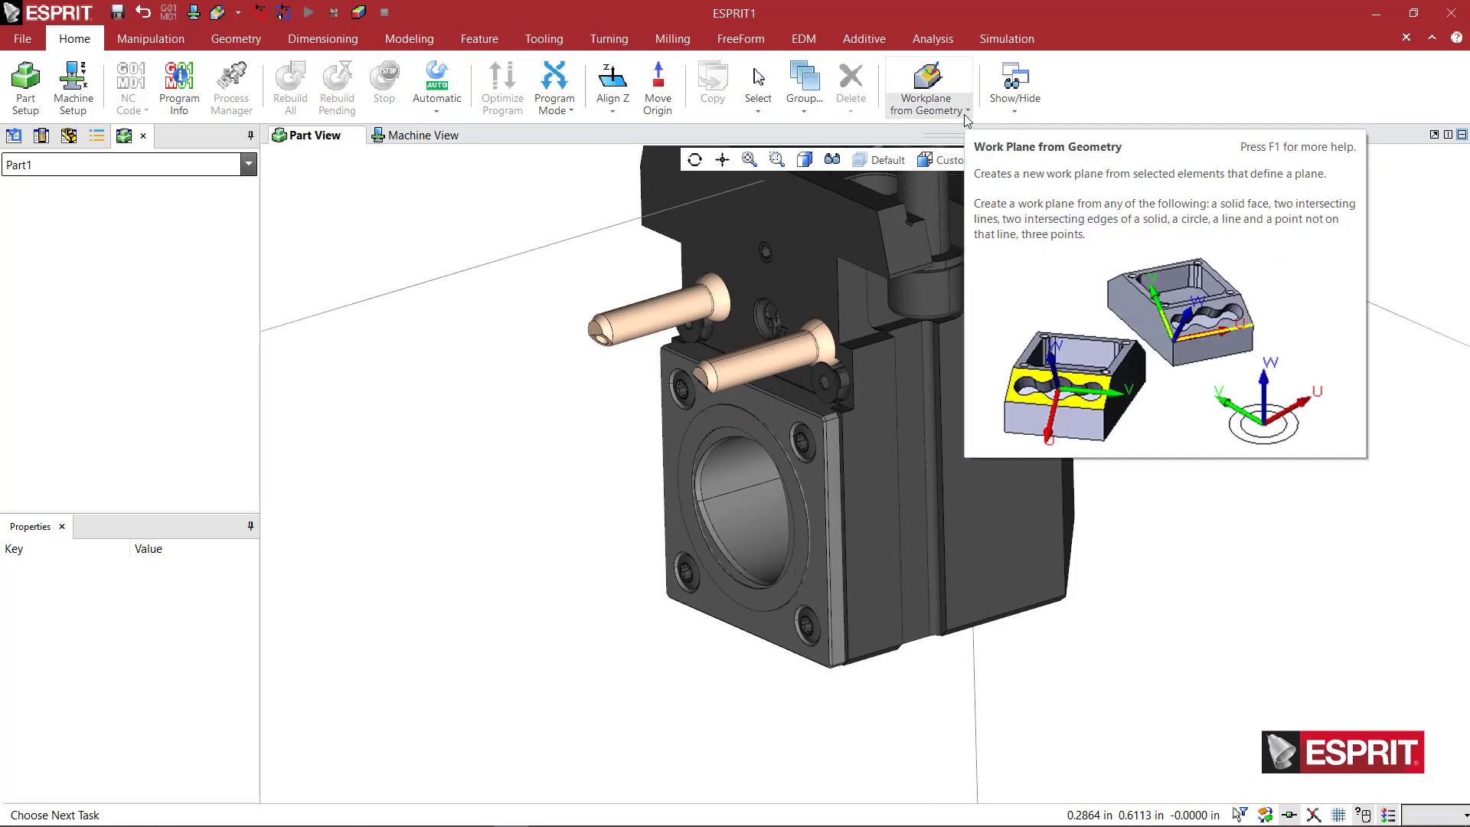
Step: Start a workplane from part geometry by picking the bore's circular edge and answering Yes
{"action": "left_click", "coordinate": [934, 74]}
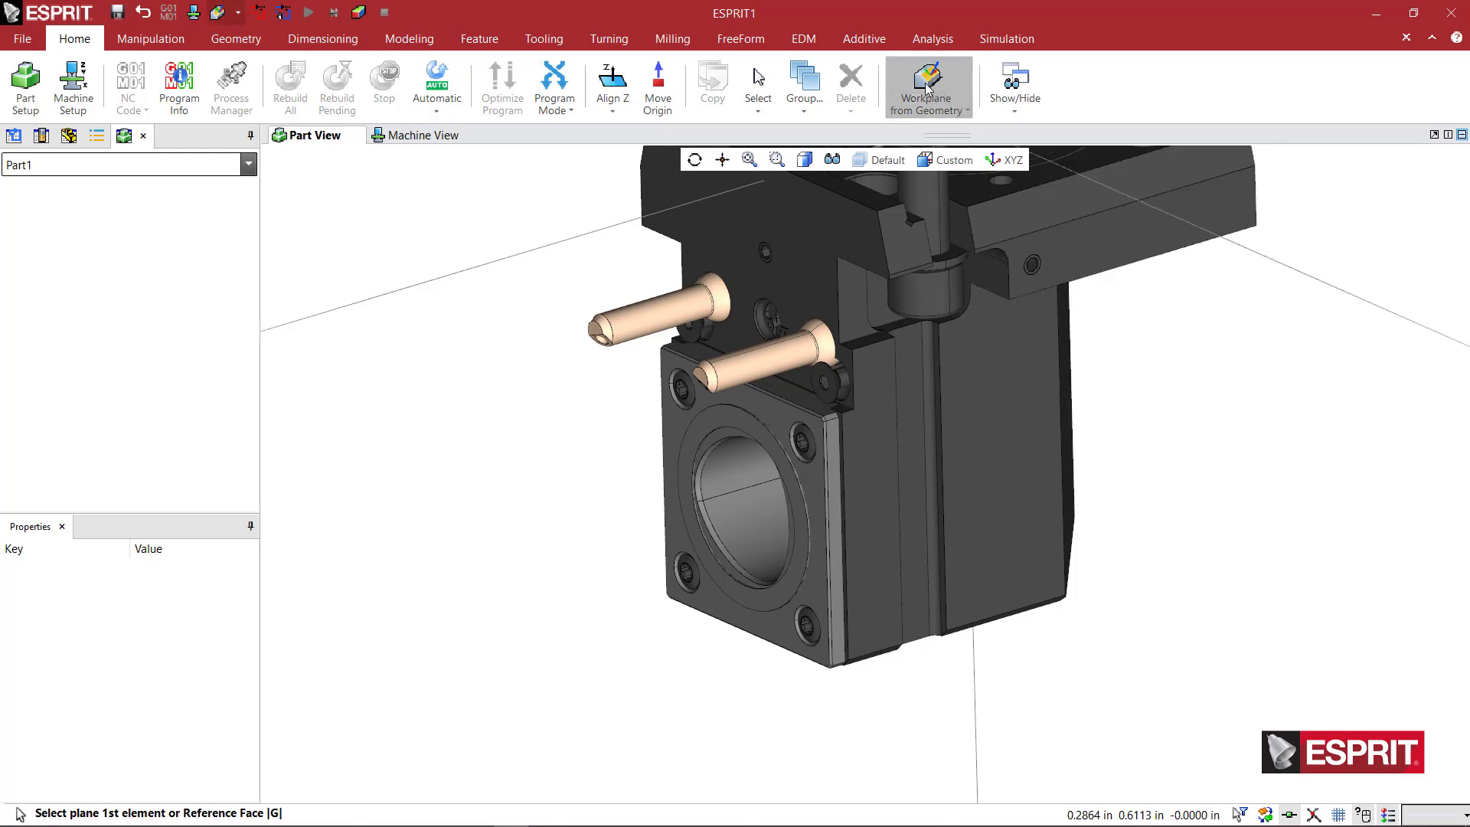
{"action": "left_click", "coordinate": [952, 110]}
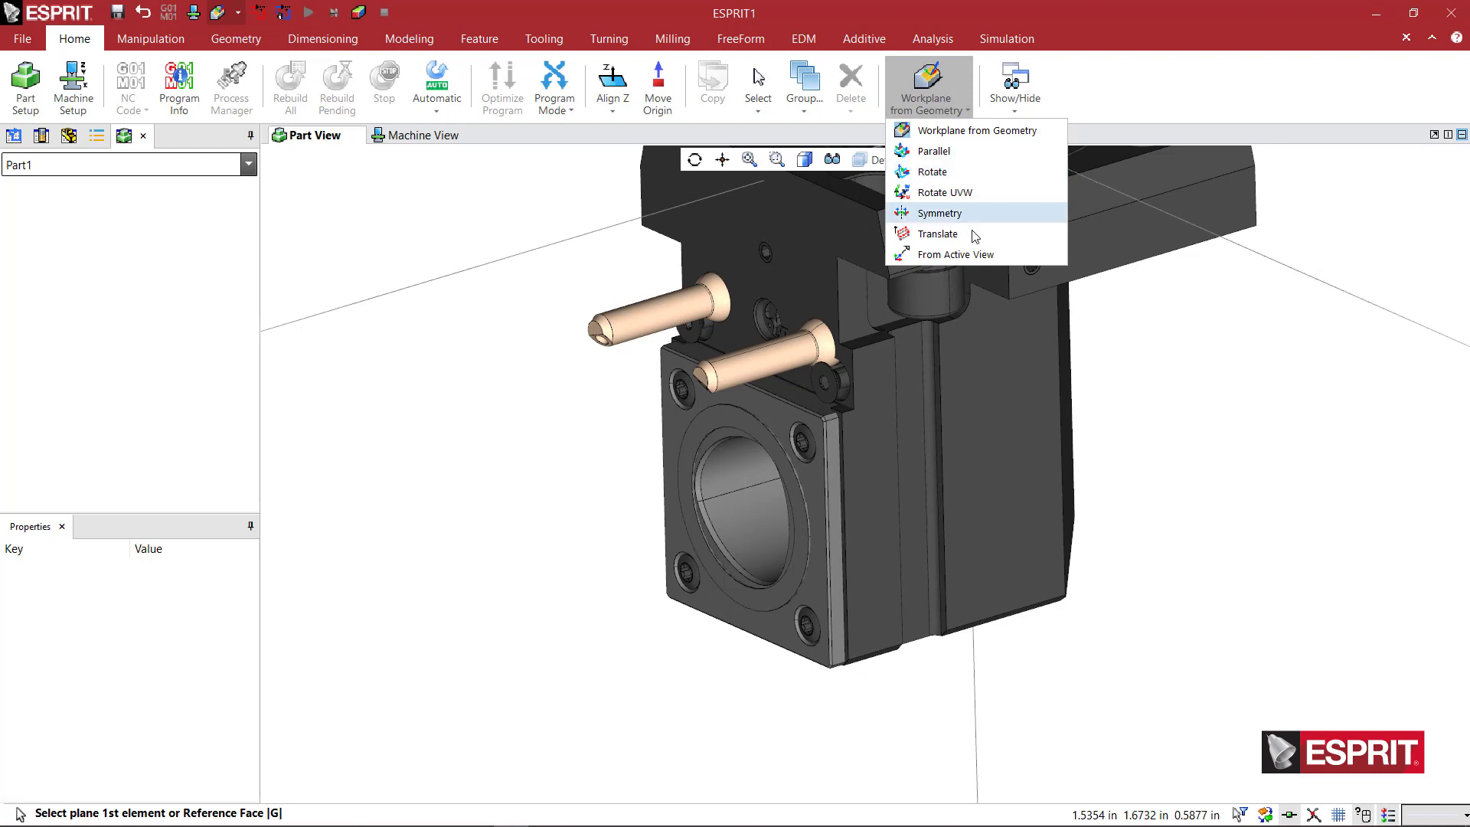
{"action": "left_click", "coordinate": [933, 86]}
{"action": "scroll", "coordinate": [742, 461], "scroll_direction": "up", "scroll_amount": 2}
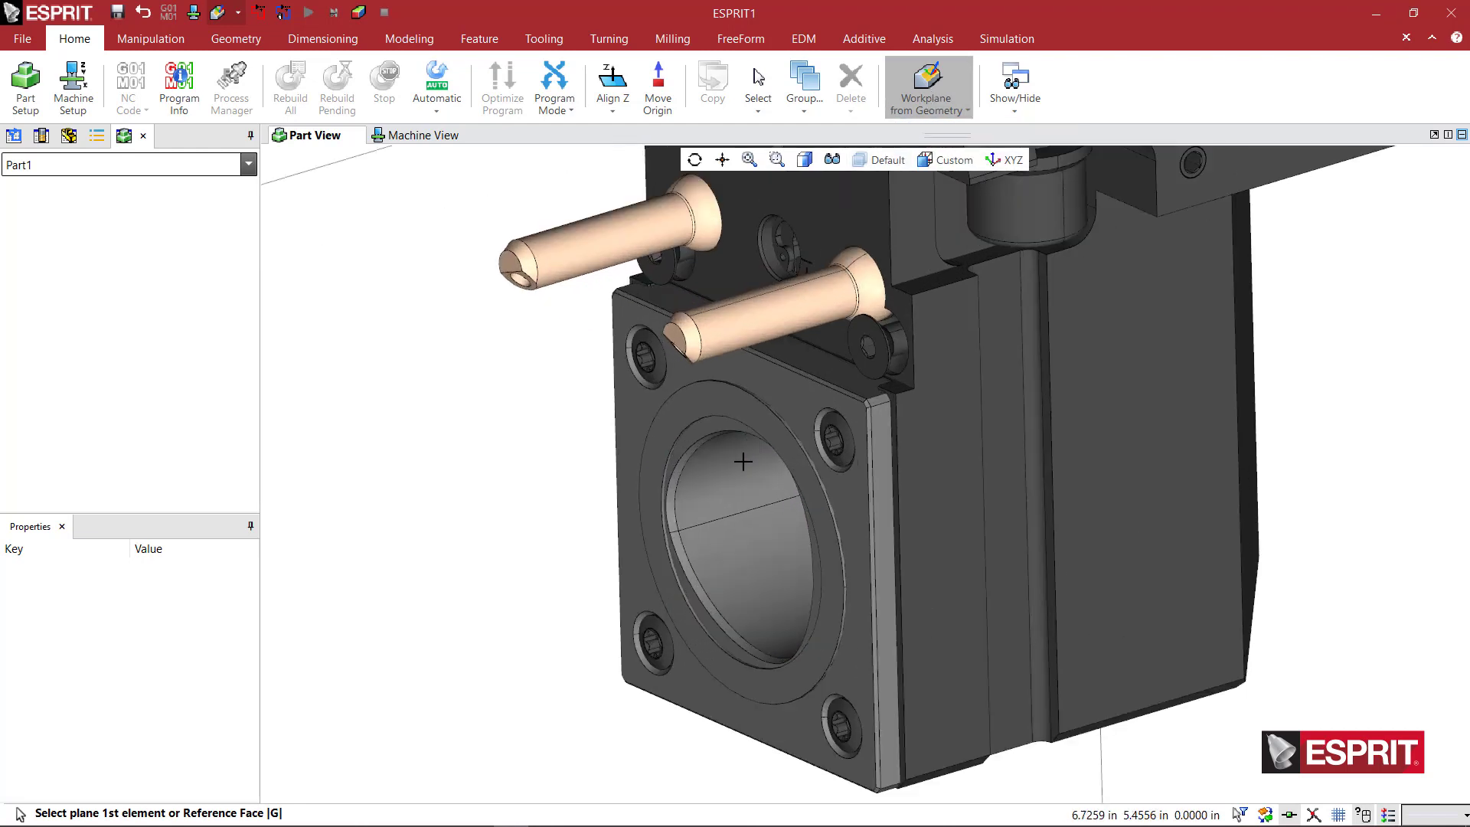
{"action": "middle_click_drag", "start_coordinate": [742, 461], "coordinate": [722, 422]}
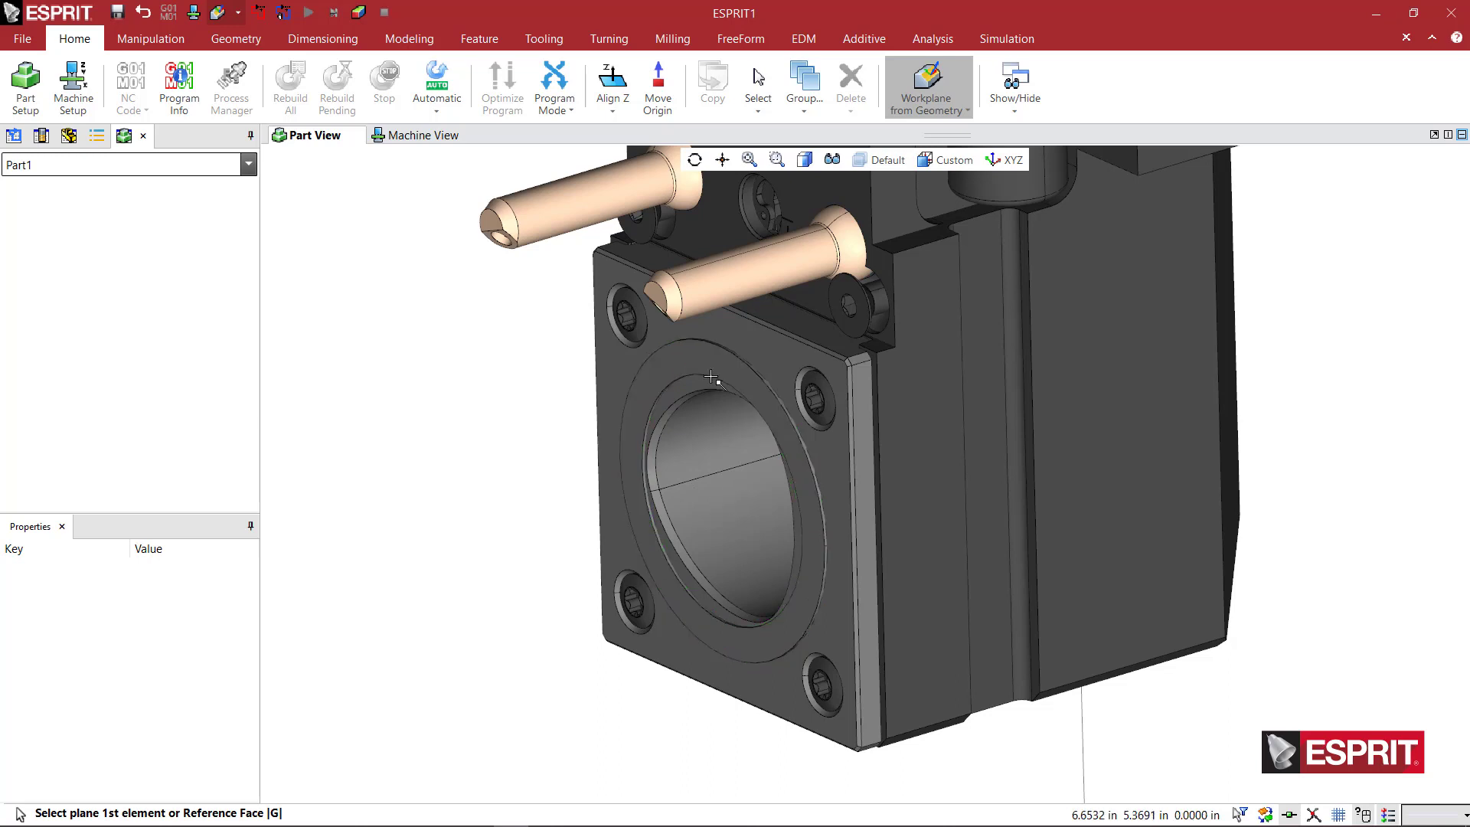
{"action": "left_click", "coordinate": [671, 381]}
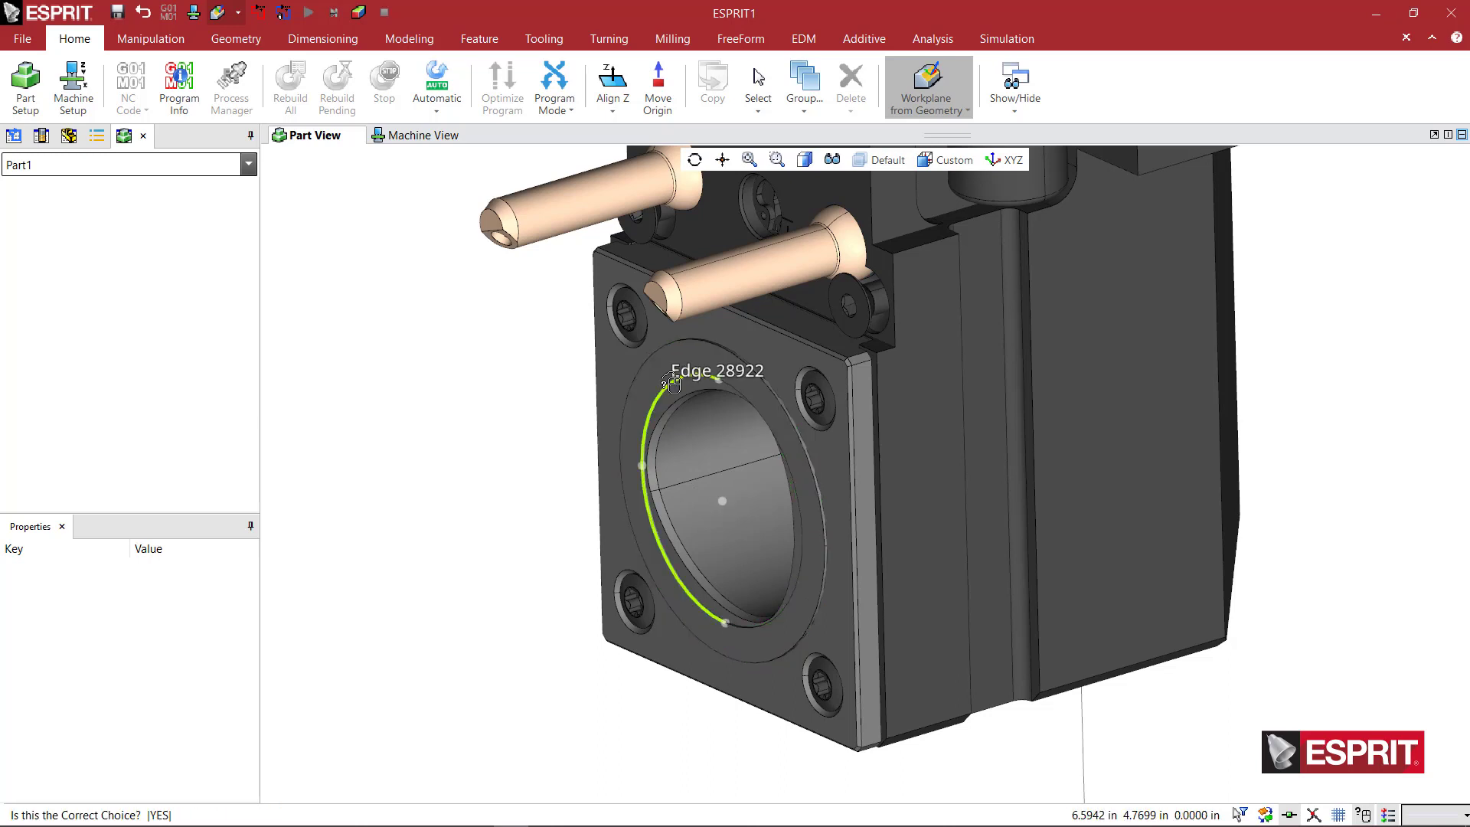
{"action": "left_click", "coordinate": [695, 520]}
{"action": "left_click", "coordinate": [696, 521]}
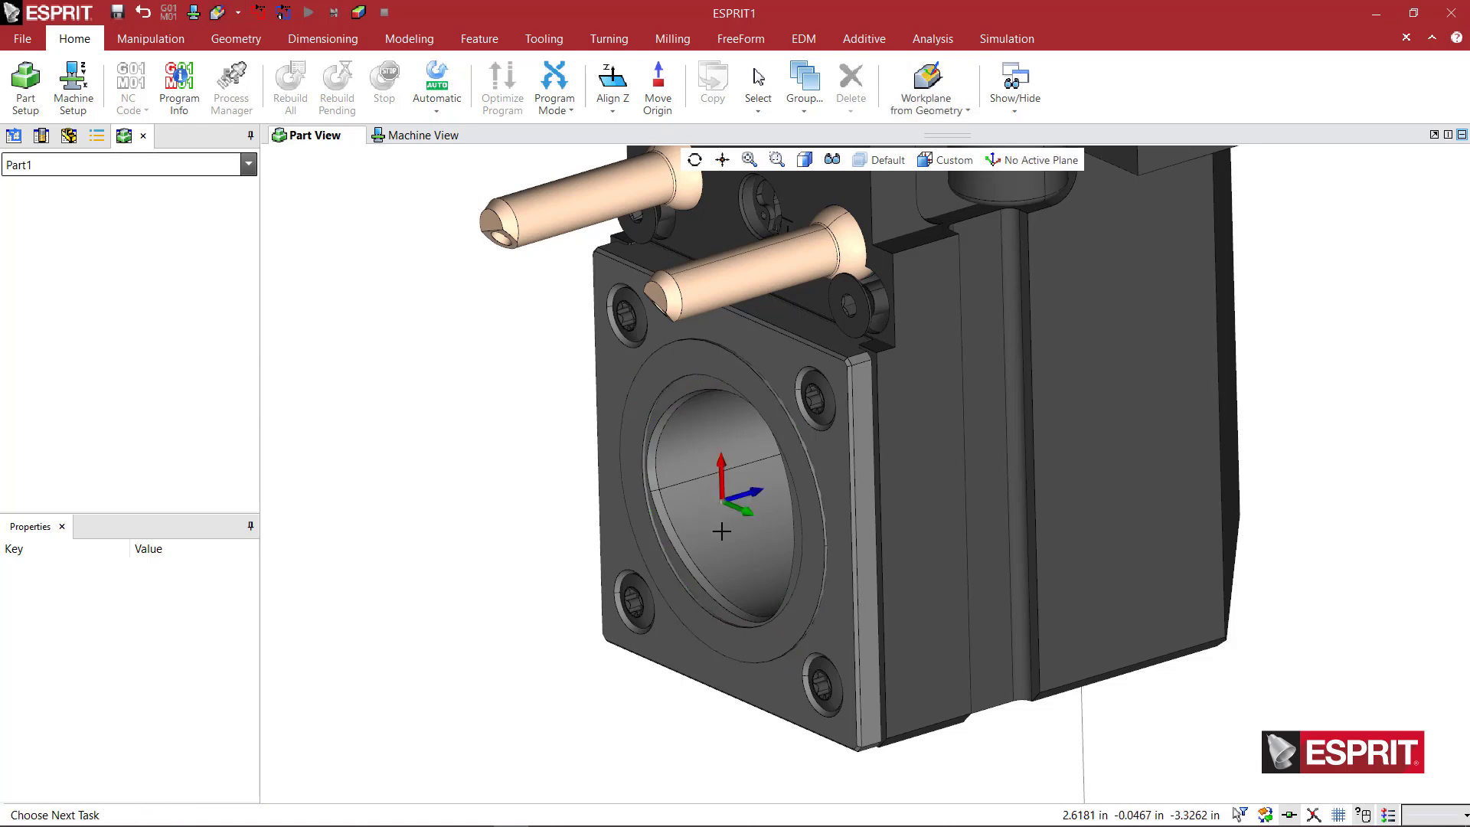
Step: Redefine the workplane from the bore edge and the holder's front face so it sits at the bore centre
{"action": "middle_click_drag", "start_coordinate": [742, 519], "coordinate": [738, 501]}
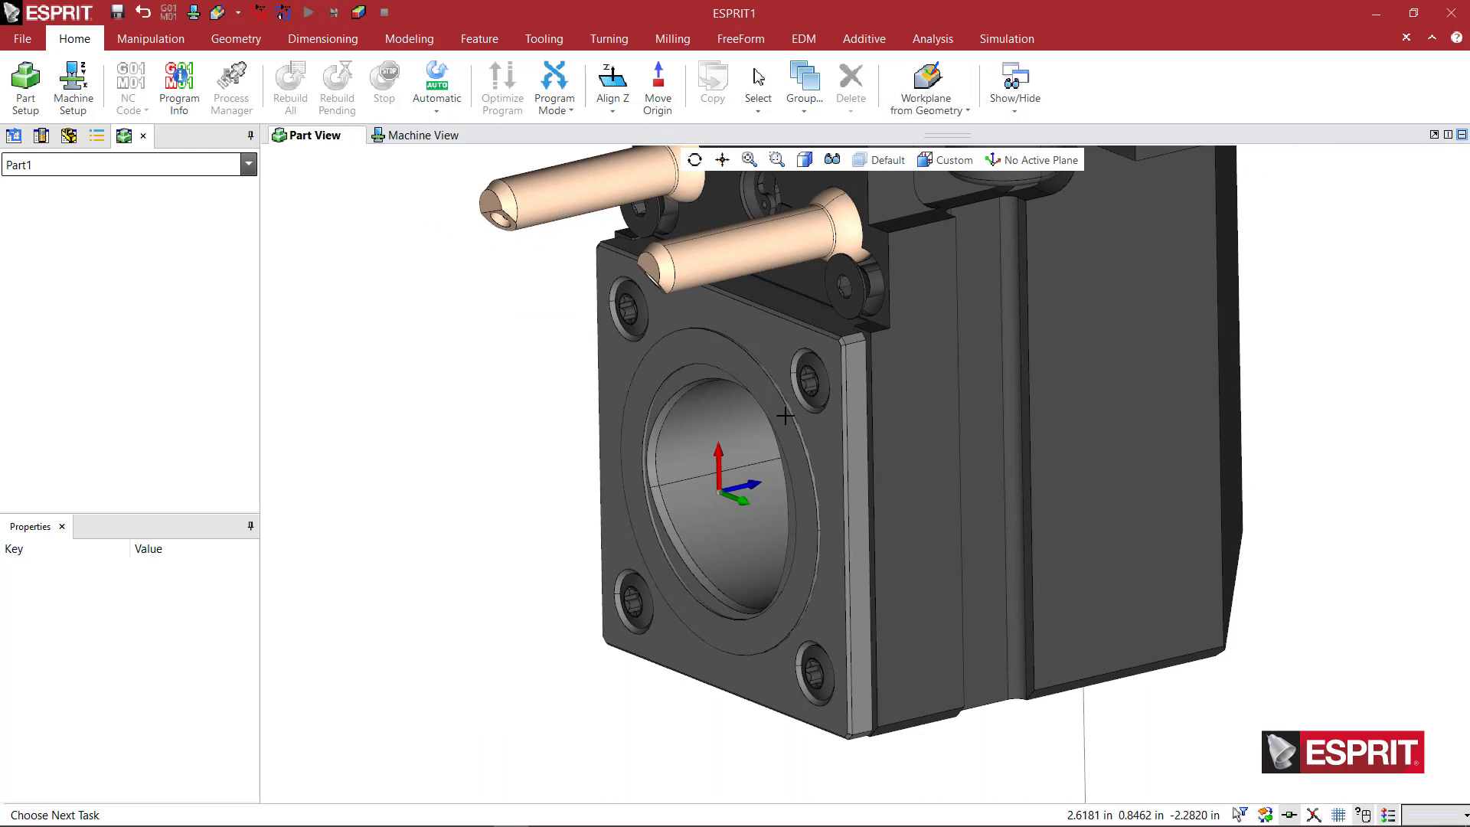
{"action": "scroll", "coordinate": [754, 456], "scroll_direction": "down", "scroll_amount": 2}
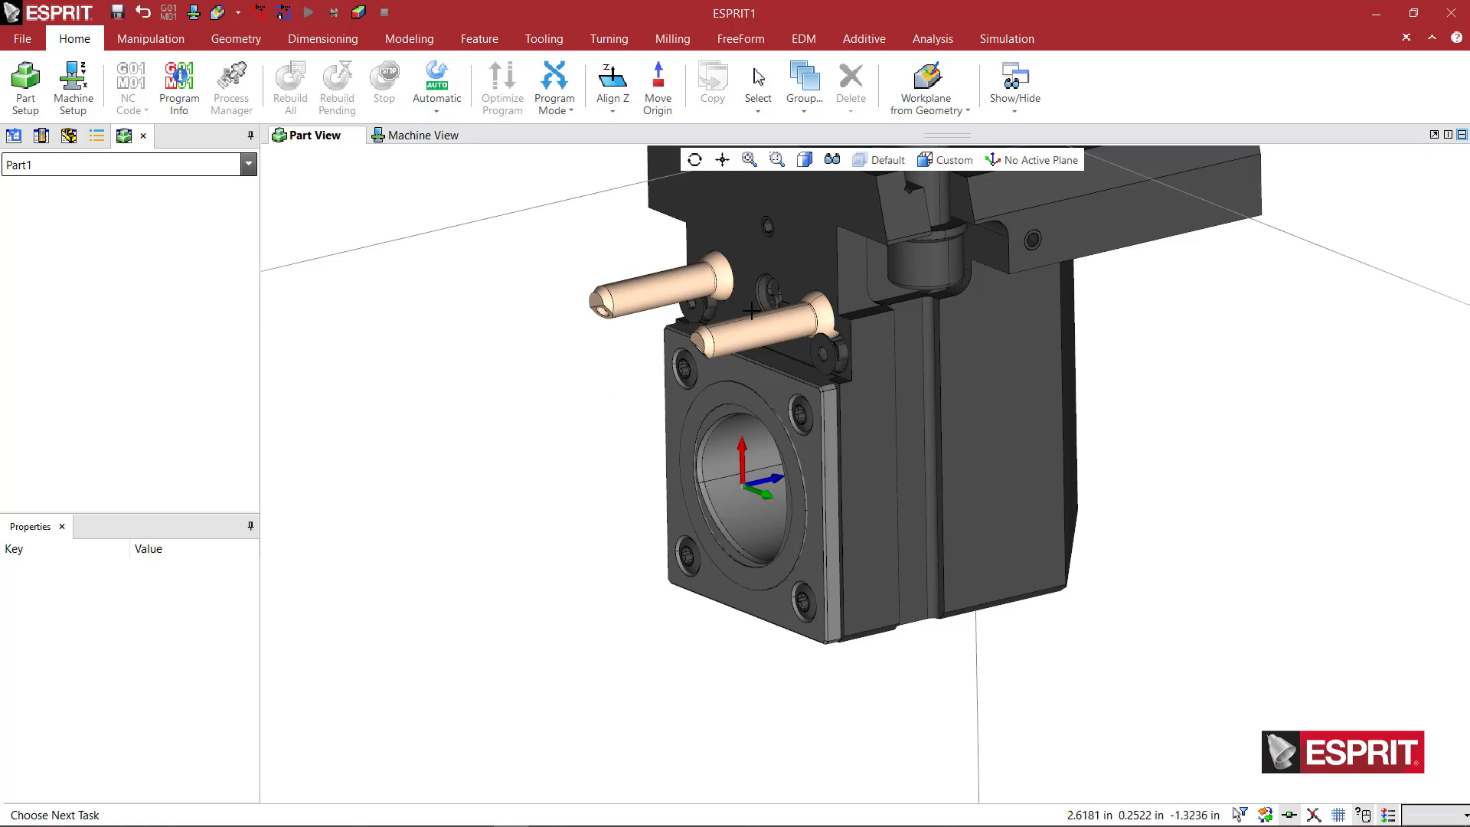
{"action": "scroll", "coordinate": [747, 381], "scroll_direction": "down", "scroll_amount": 2}
{"action": "scroll", "coordinate": [770, 266], "scroll_direction": "up", "scroll_amount": 2}
{"action": "middle_click_drag", "start_coordinate": [770, 266], "coordinate": [778, 216]}
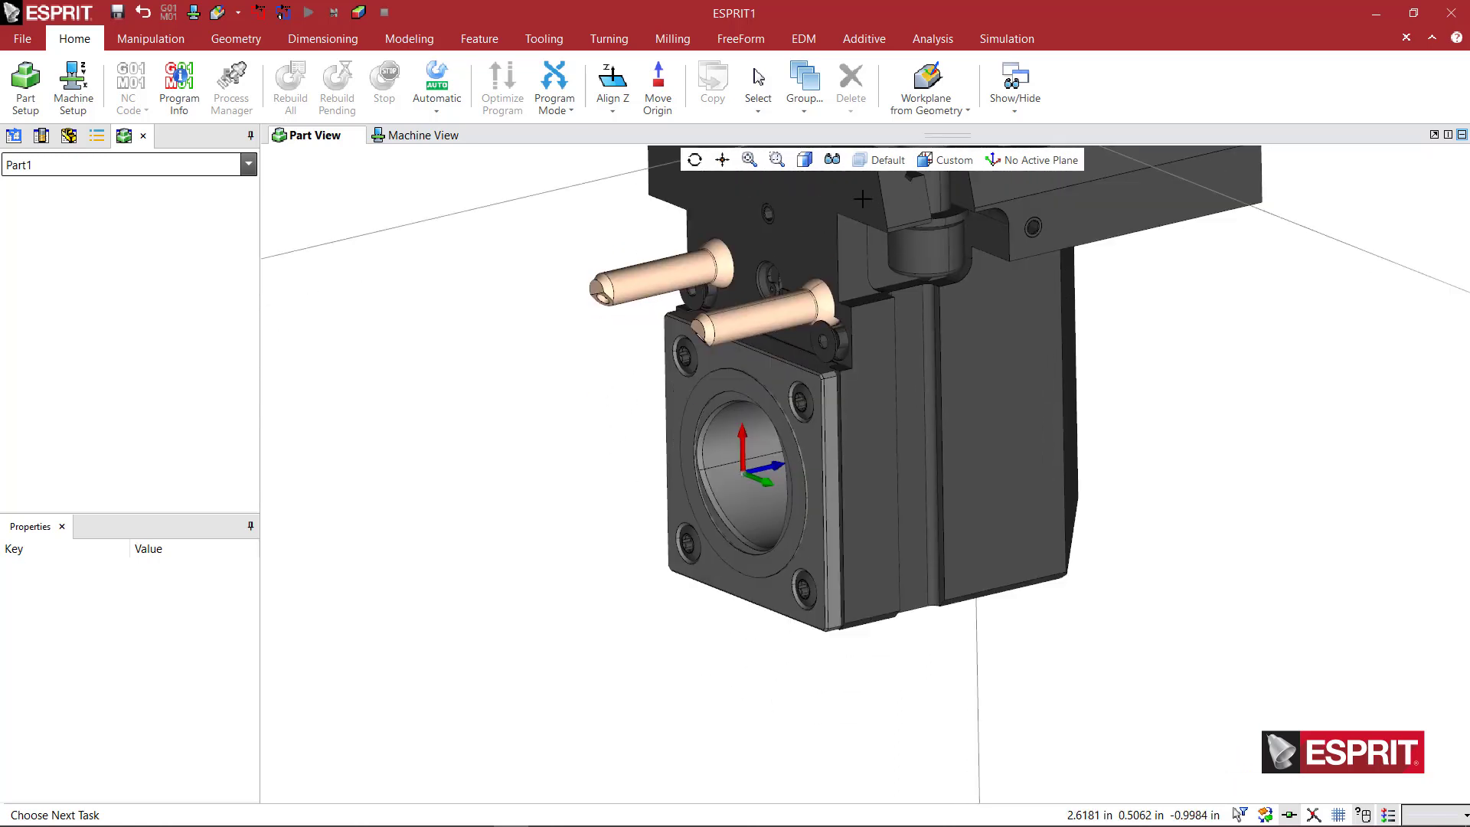
{"action": "left_click", "coordinate": [926, 84]}
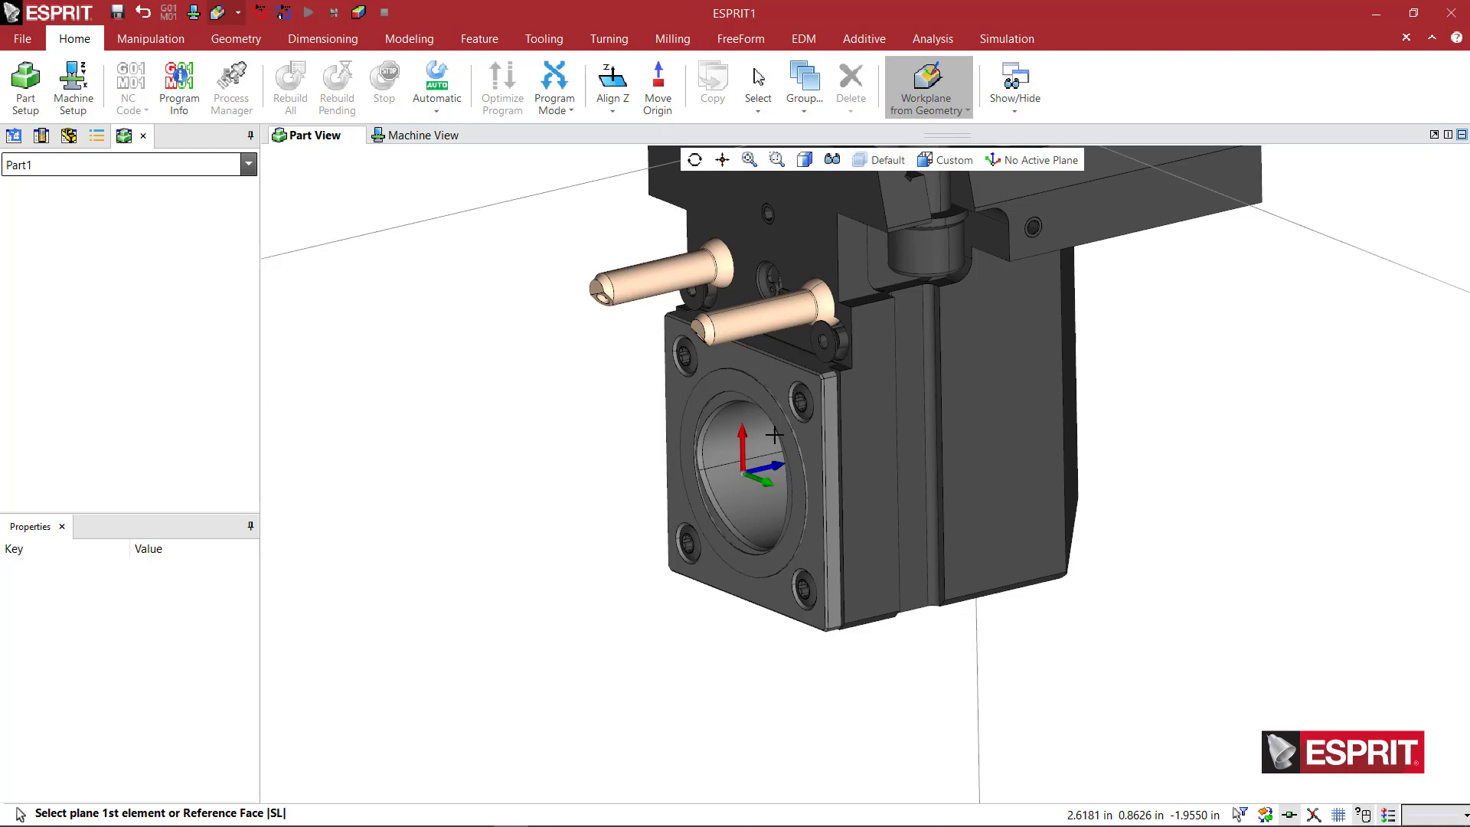
{"action": "left_click", "coordinate": [756, 488]}
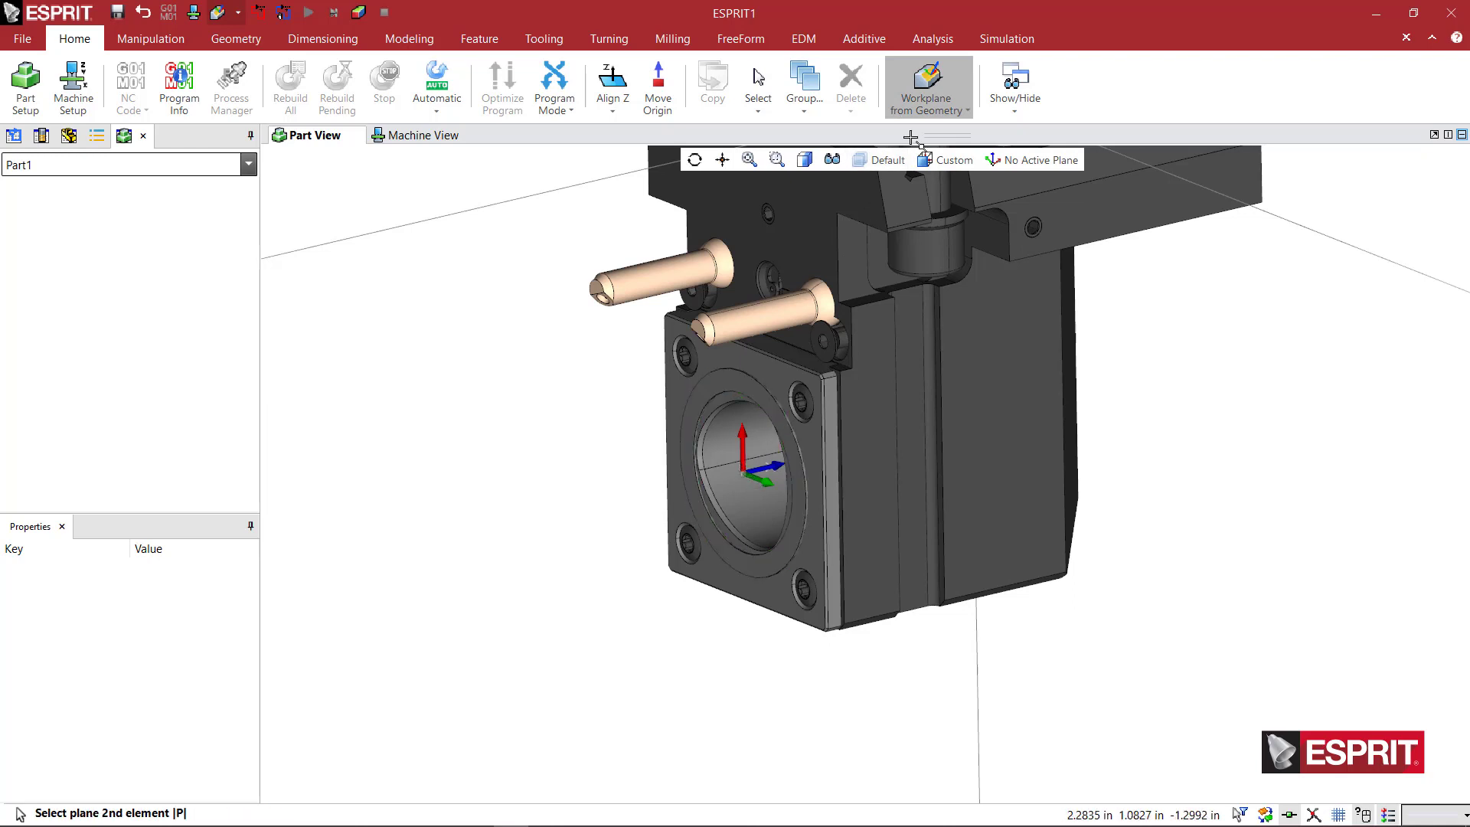
{"action": "left_click", "coordinate": [936, 88]}
{"action": "left_click", "coordinate": [737, 381]}
{"action": "left_click", "coordinate": [763, 384]}
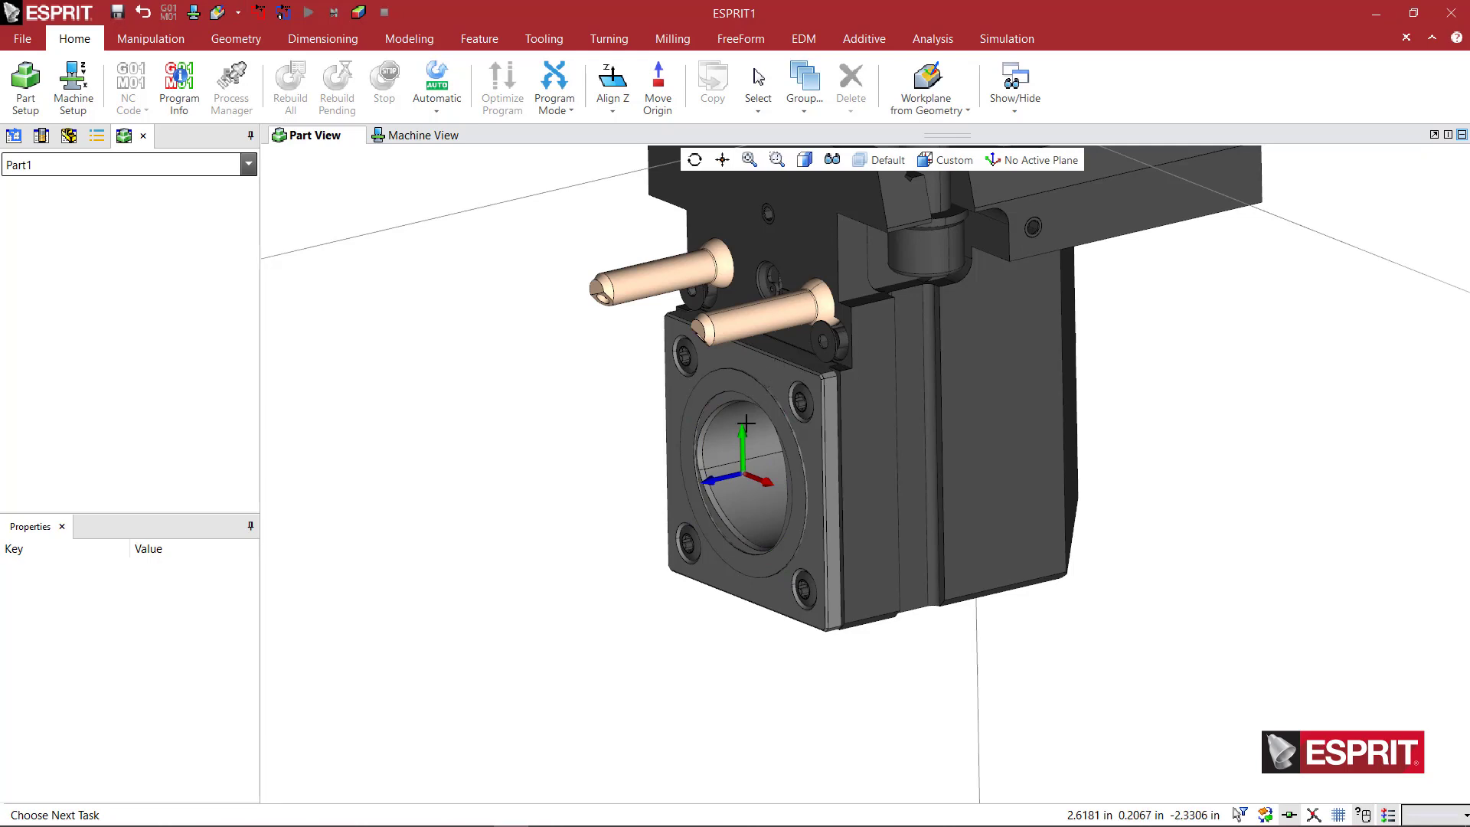
{"action": "middle_click_drag", "start_coordinate": [746, 423], "coordinate": [681, 534]}
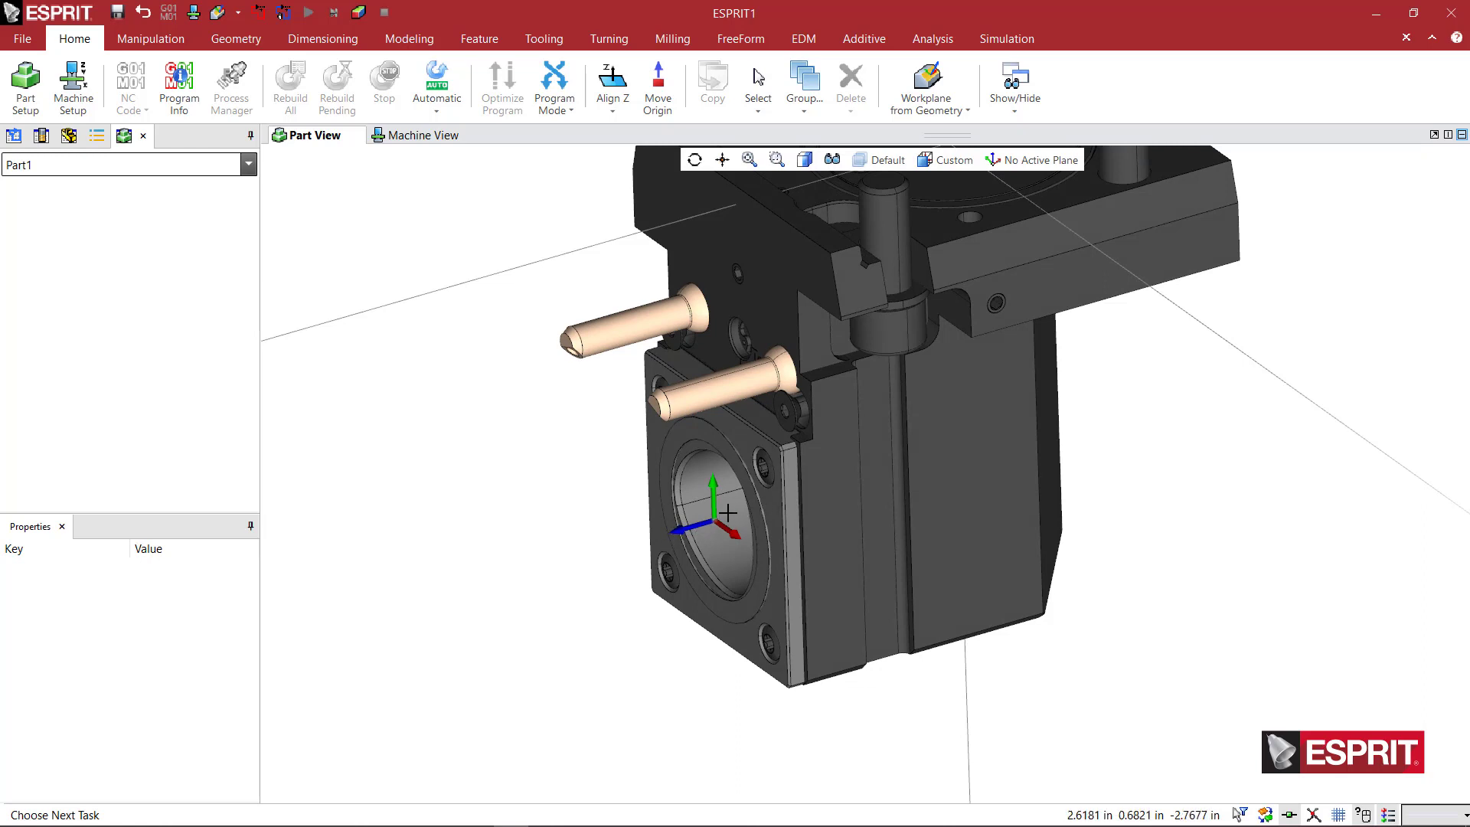
{"action": "mouse_move", "coordinate": [813, 507]}
{"action": "middle_mouse_down"}
{"action": "mouse_move", "coordinate": [831, 496]}
{"action": "mouse_move", "coordinate": [813, 503]}
{"action": "middle_mouse_up"}
{"action": "scroll", "coordinate": [721, 517], "scroll_direction": "up", "scroll_amount": 3}
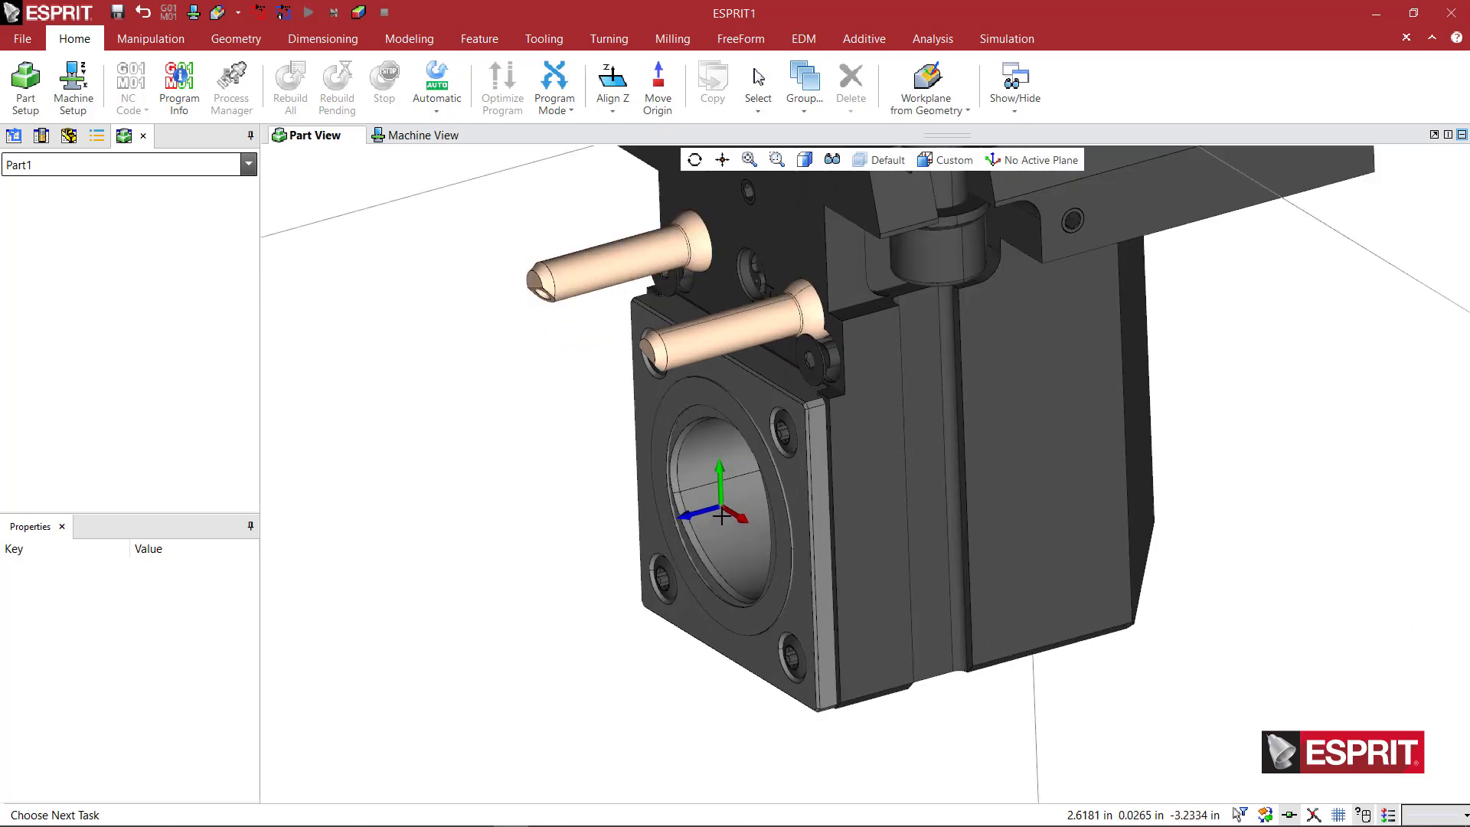
{"action": "scroll", "coordinate": [721, 517], "scroll_direction": "up", "scroll_amount": 2}
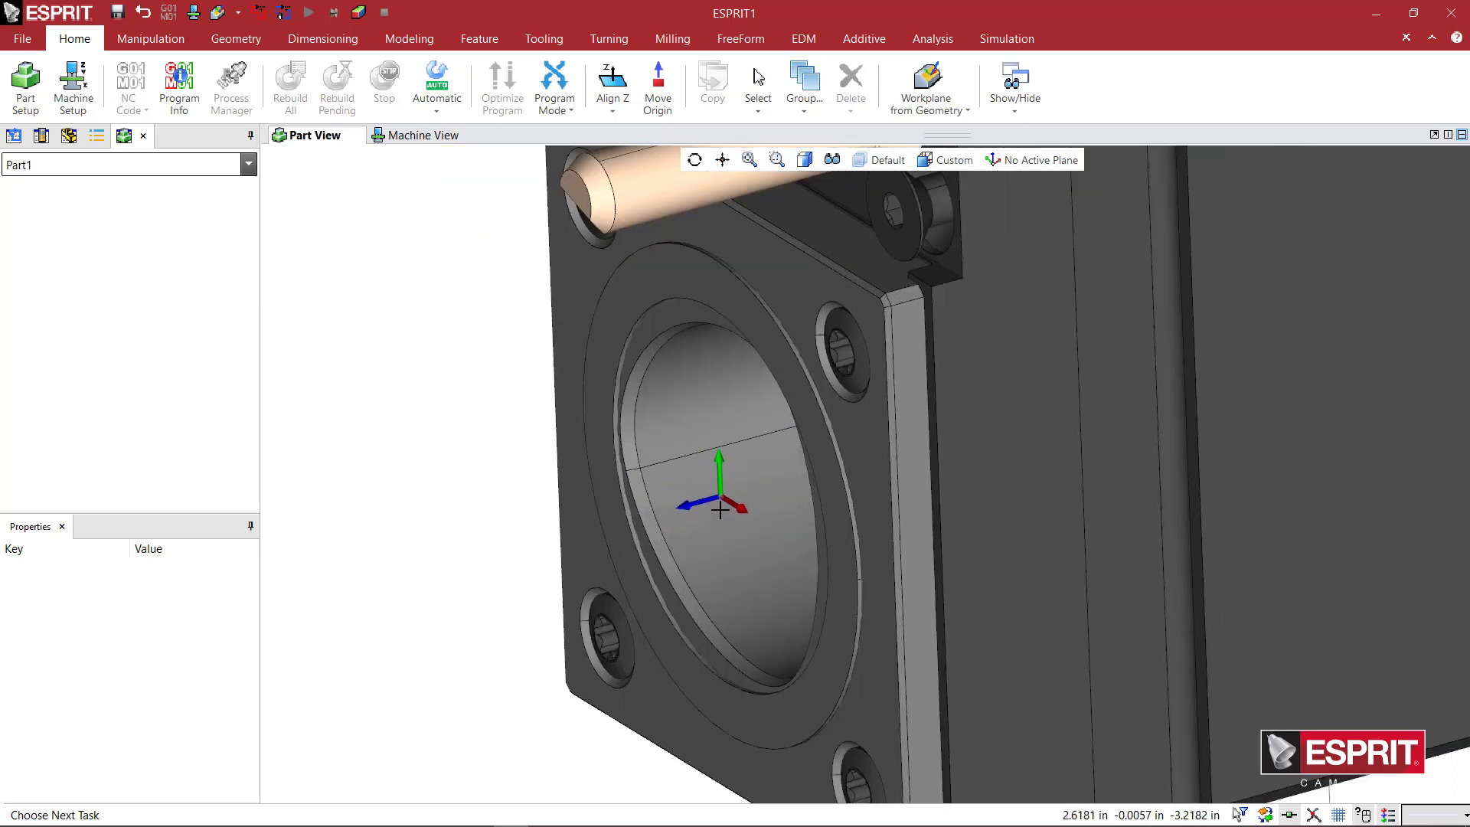
Step: Rotate the workplane axes 180° about U
{"action": "left_click", "coordinate": [937, 115]}
{"action": "left_click", "coordinate": [939, 193]}
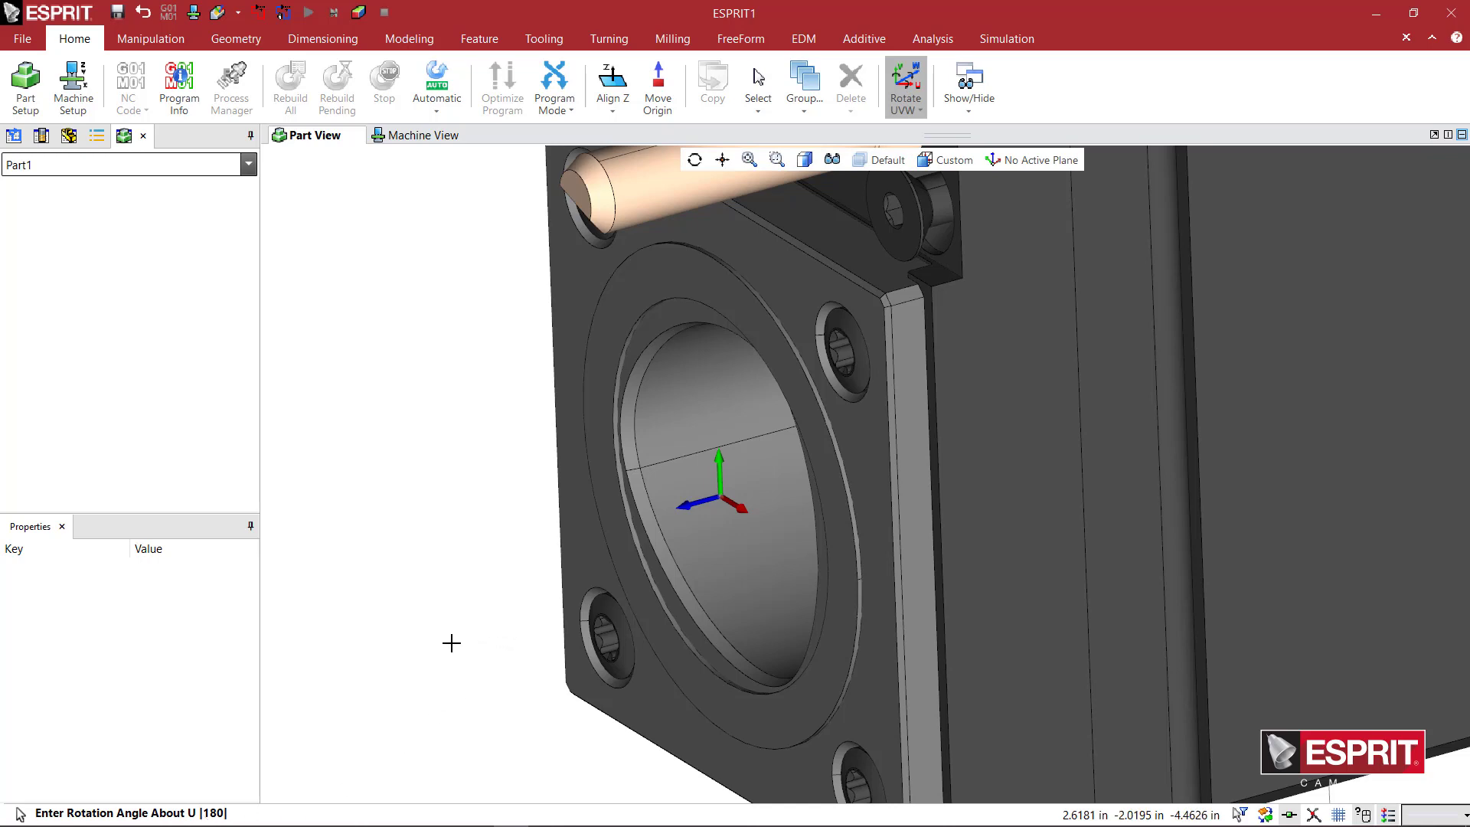
{"action": "type", "text": "180"}
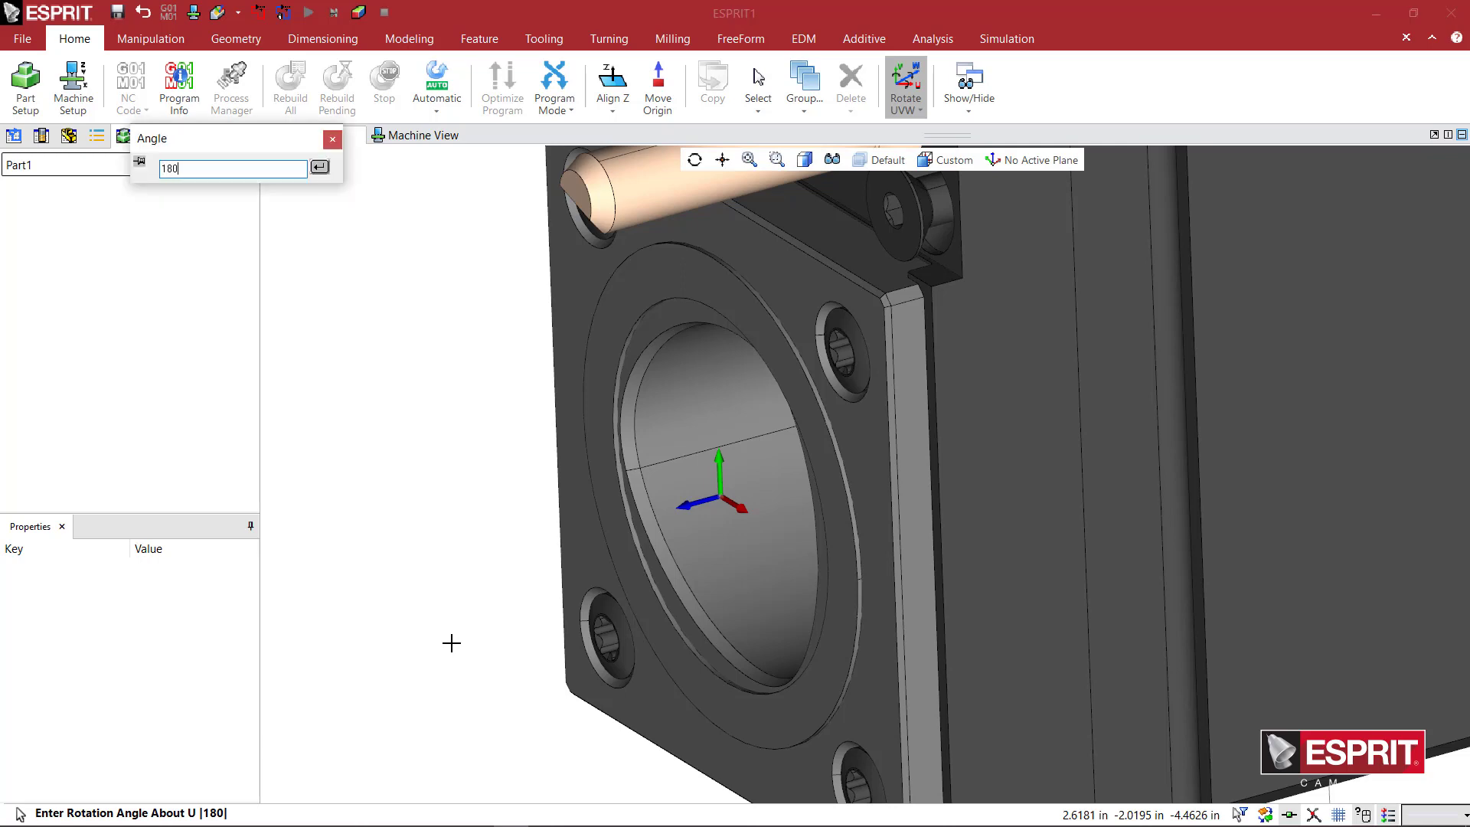
{"action": "key", "text": "Return"}
{"action": "key", "text": "Return"}
{"action": "key", "text": "Return"}
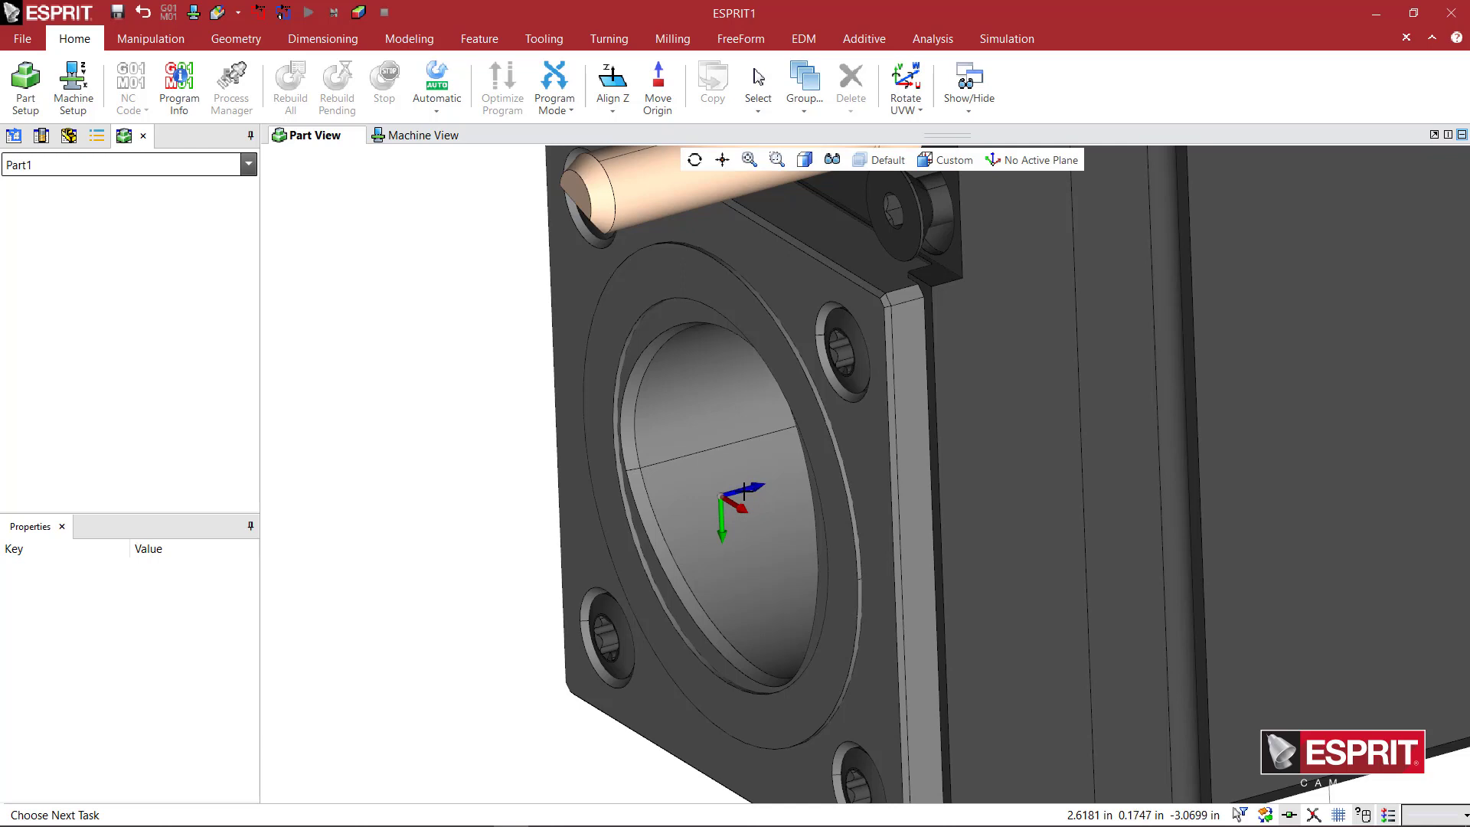
Step: Rotate the workplane axes 0° about V and -90° about W
{"action": "left_click", "coordinate": [906, 80]}
{"action": "type", "text": "0"}
{"action": "key", "text": "Return"}
{"action": "key", "text": "Return"}
{"action": "type", "text": "-9"}
{"action": "key", "text": "Return"}
{"action": "scroll", "coordinate": [723, 494], "scroll_direction": "up", "scroll_amount": 1}
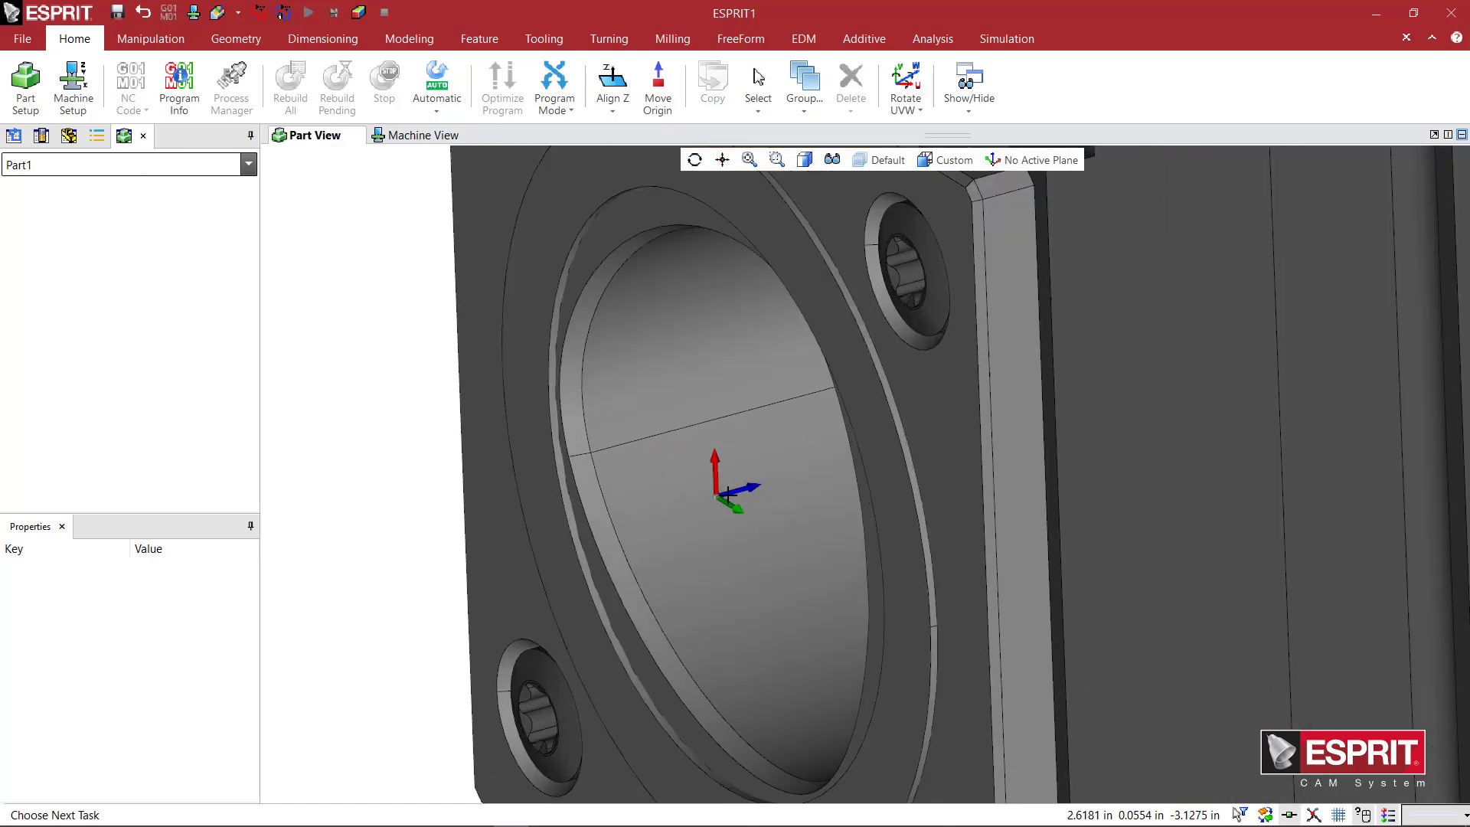
{"action": "scroll", "coordinate": [728, 498], "scroll_direction": "down", "scroll_amount": 3}
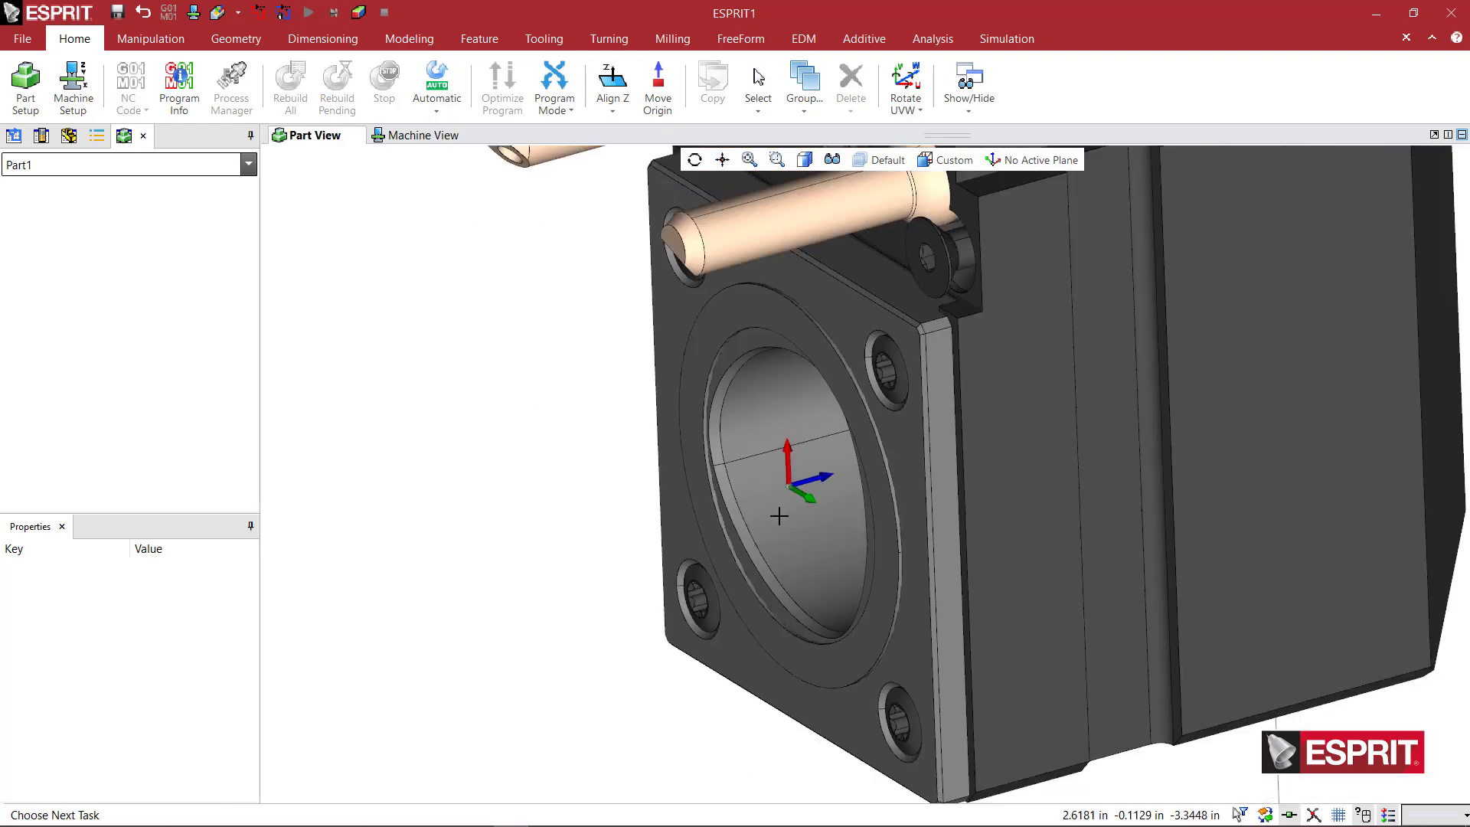
{"action": "middle_click_drag", "start_coordinate": [782, 509], "coordinate": [699, 494]}
{"action": "scroll", "coordinate": [712, 505], "scroll_direction": "down", "scroll_amount": 2}
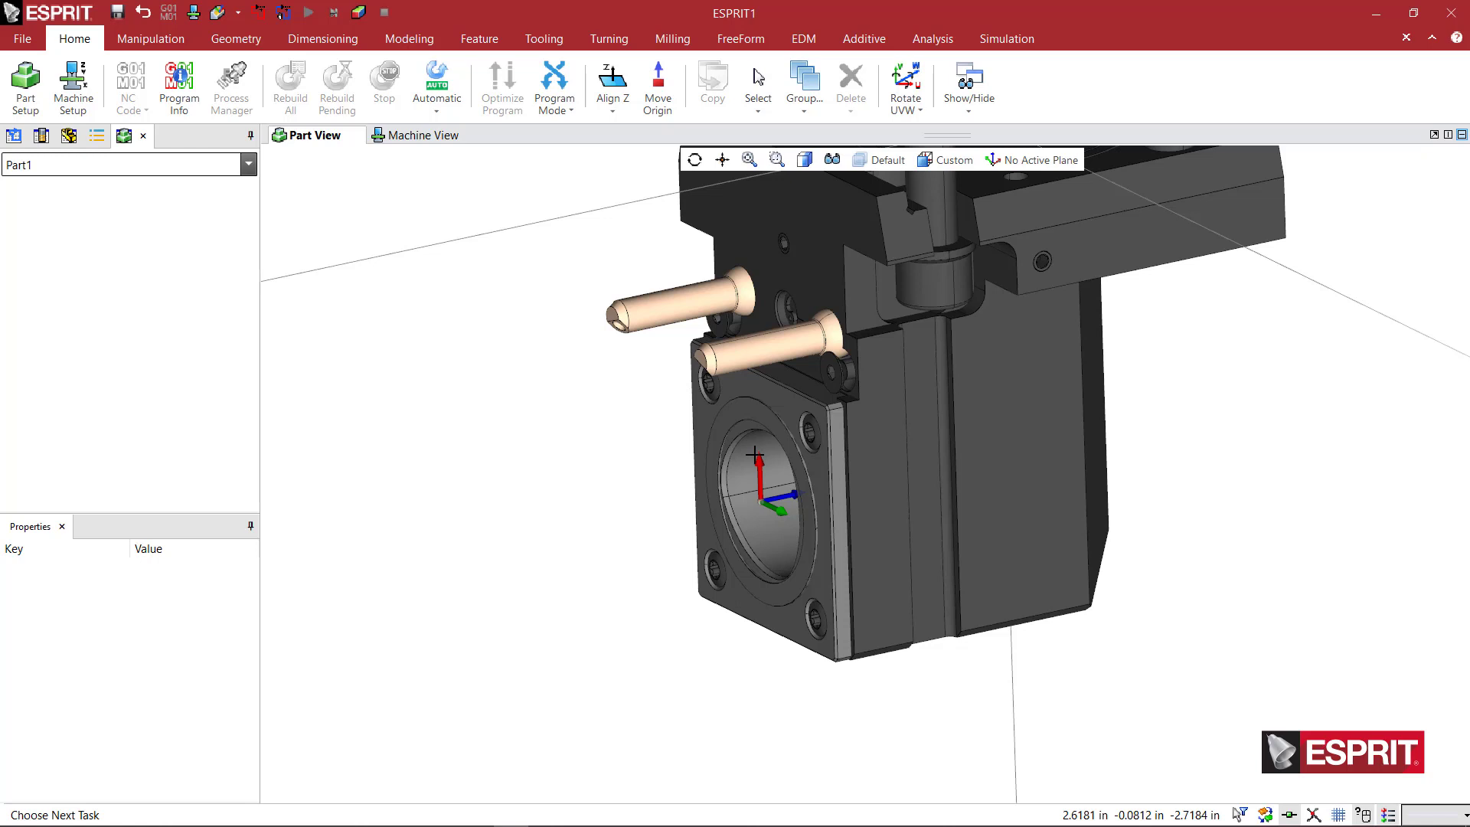
{"action": "middle_click_drag", "start_coordinate": [721, 451], "coordinate": [722, 475]}
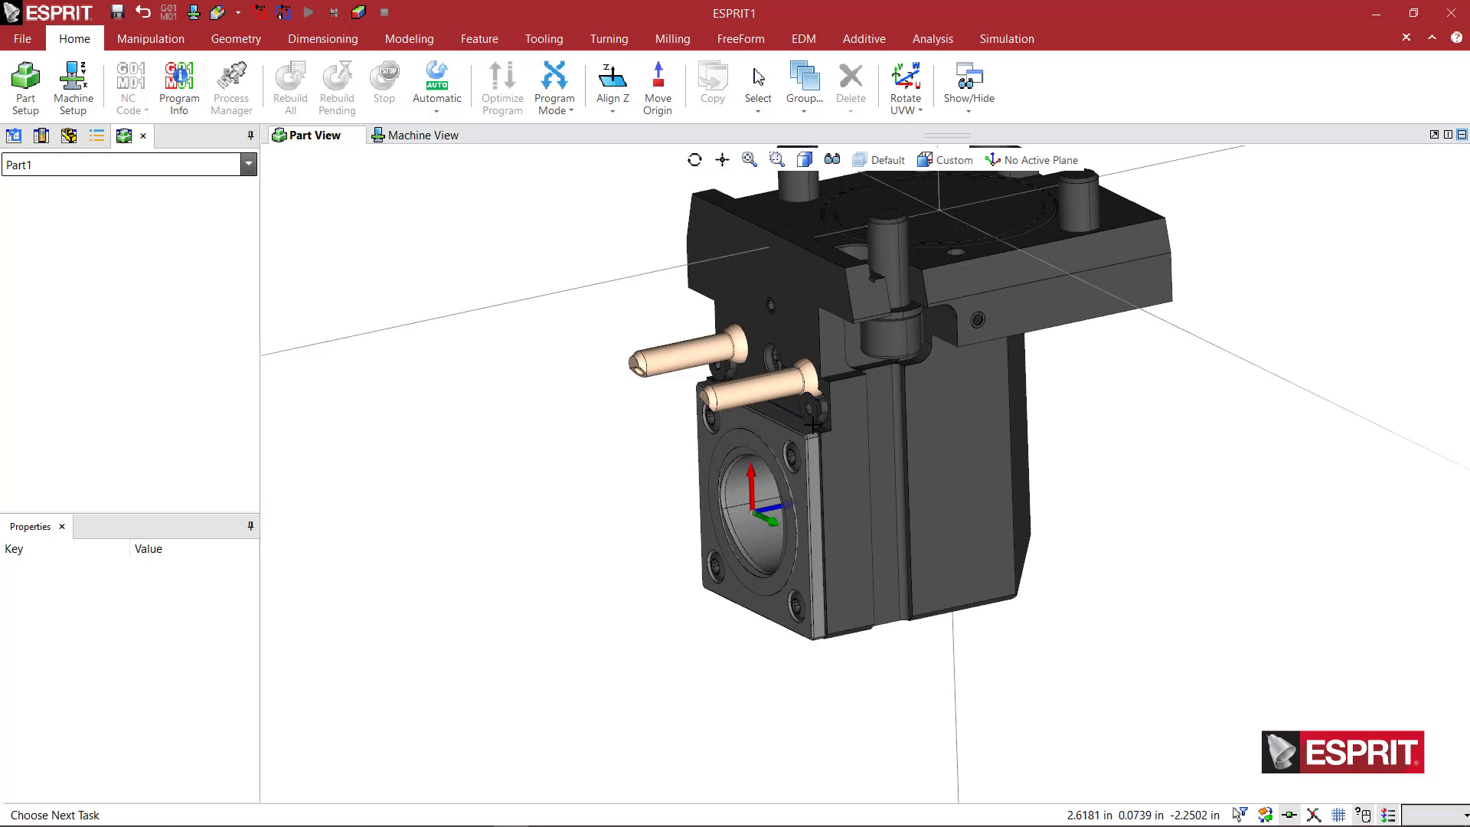
Step: Add the current workplane to the plane list twice, named TA_1 and HA_1
{"action": "left_click", "coordinate": [995, 160]}
{"action": "left_click", "coordinate": [992, 262]}
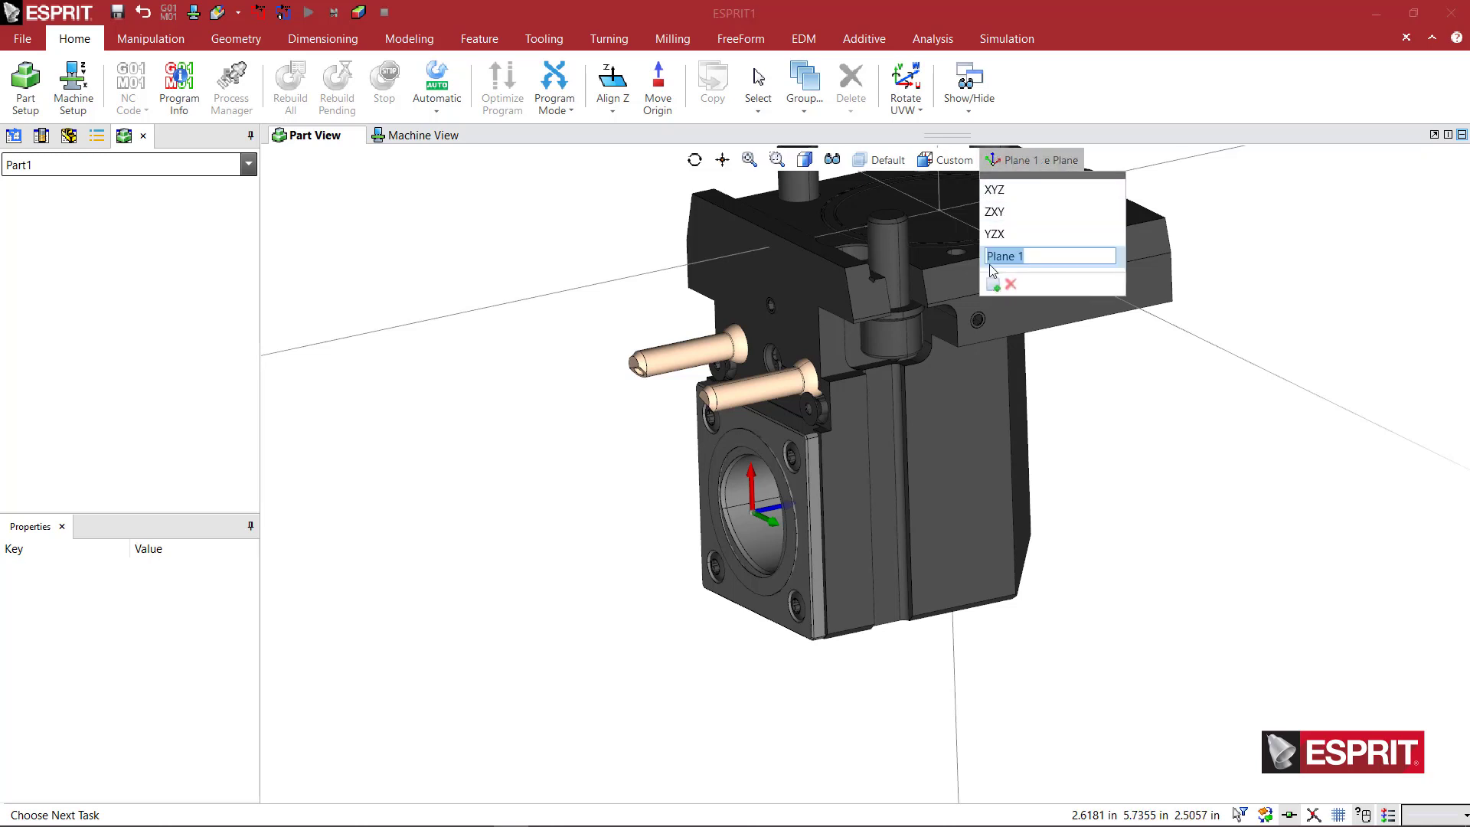
{"action": "type", "text": "TA_1"}
{"action": "key", "text": "Return"}
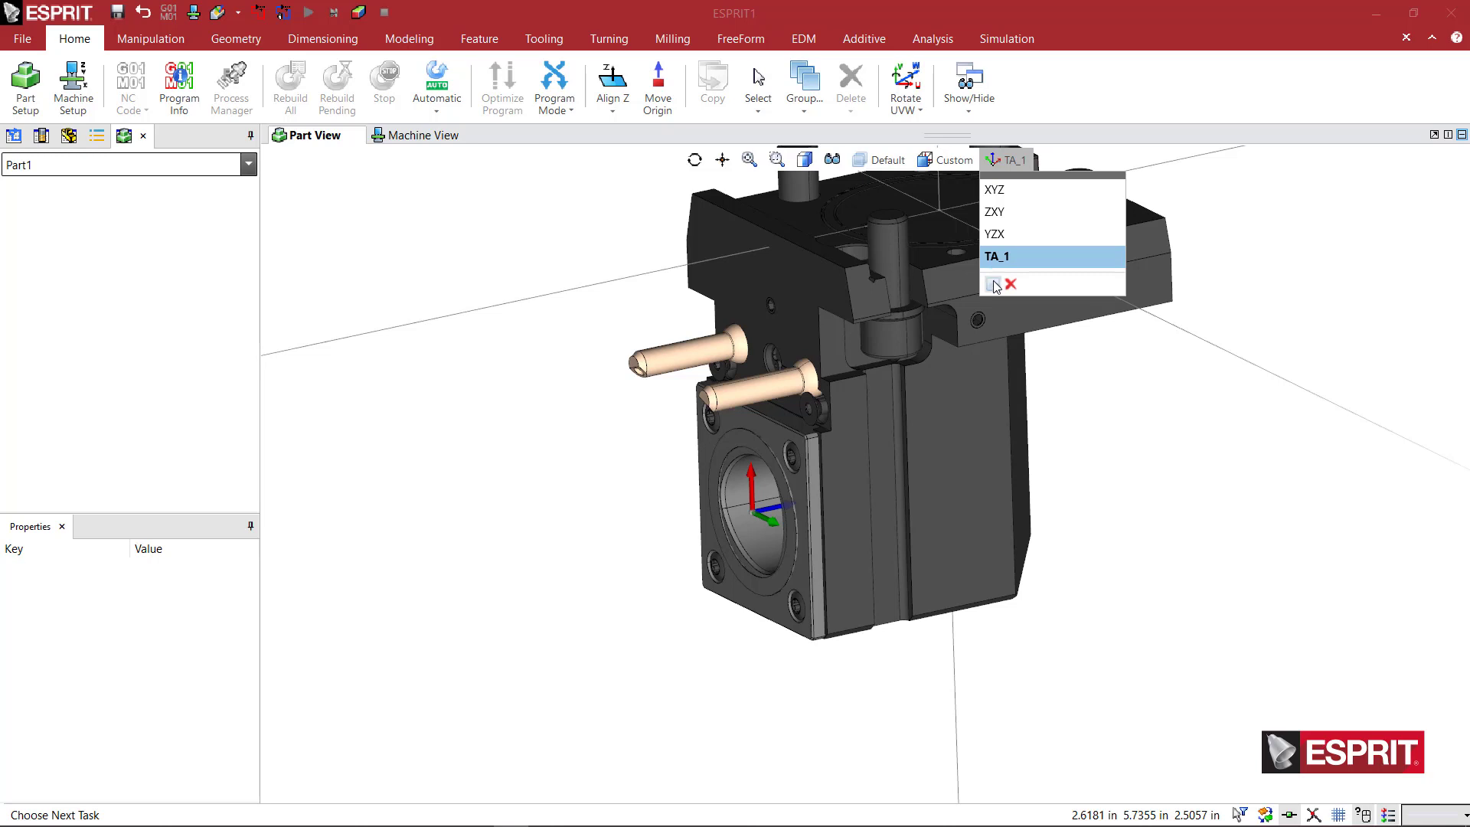
{"action": "left_click", "coordinate": [993, 284]}
{"action": "type", "text": "HA"}
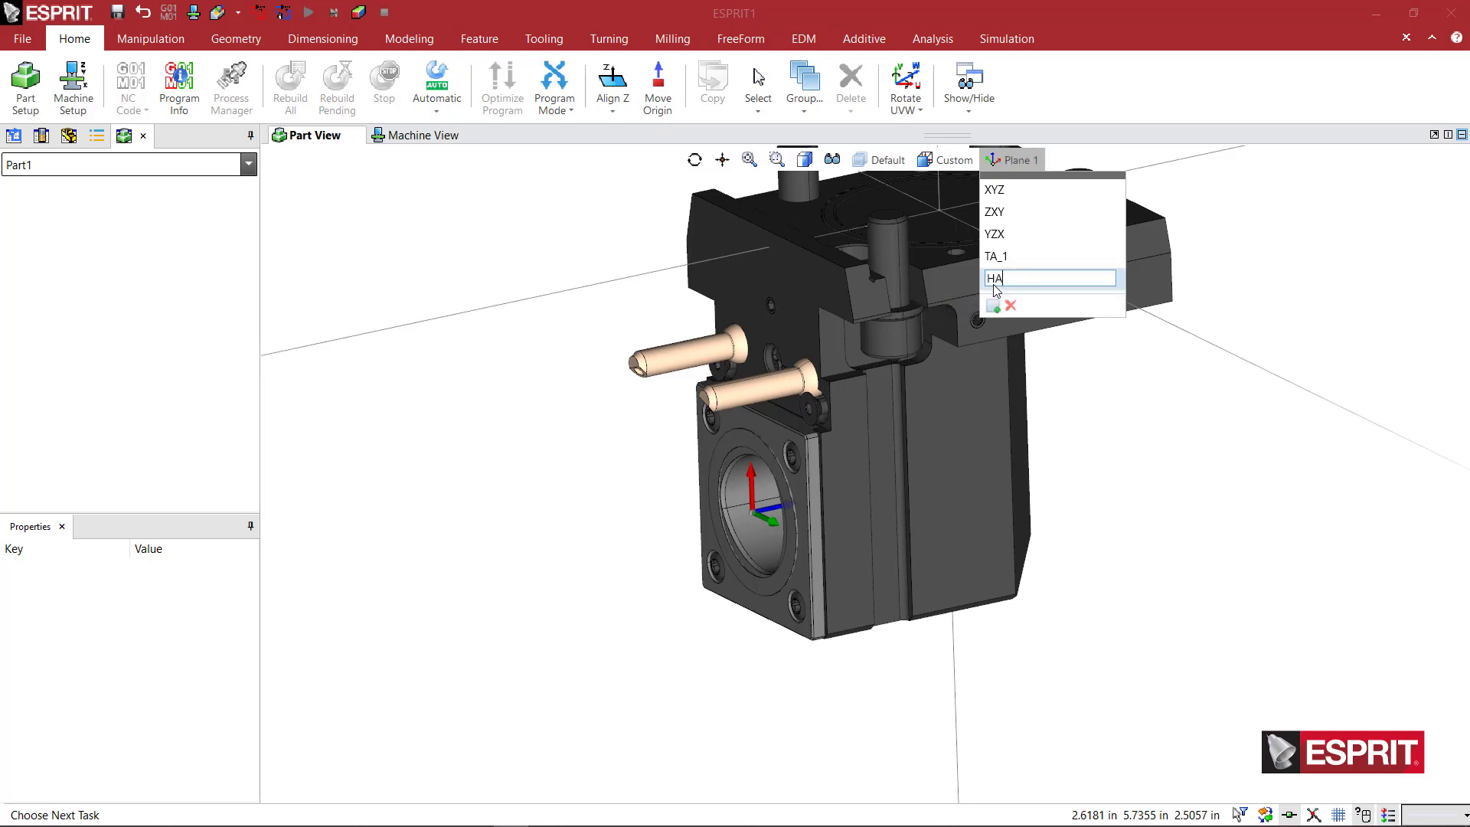
{"action": "type", "text": "_1"}
{"action": "key", "text": "Return"}
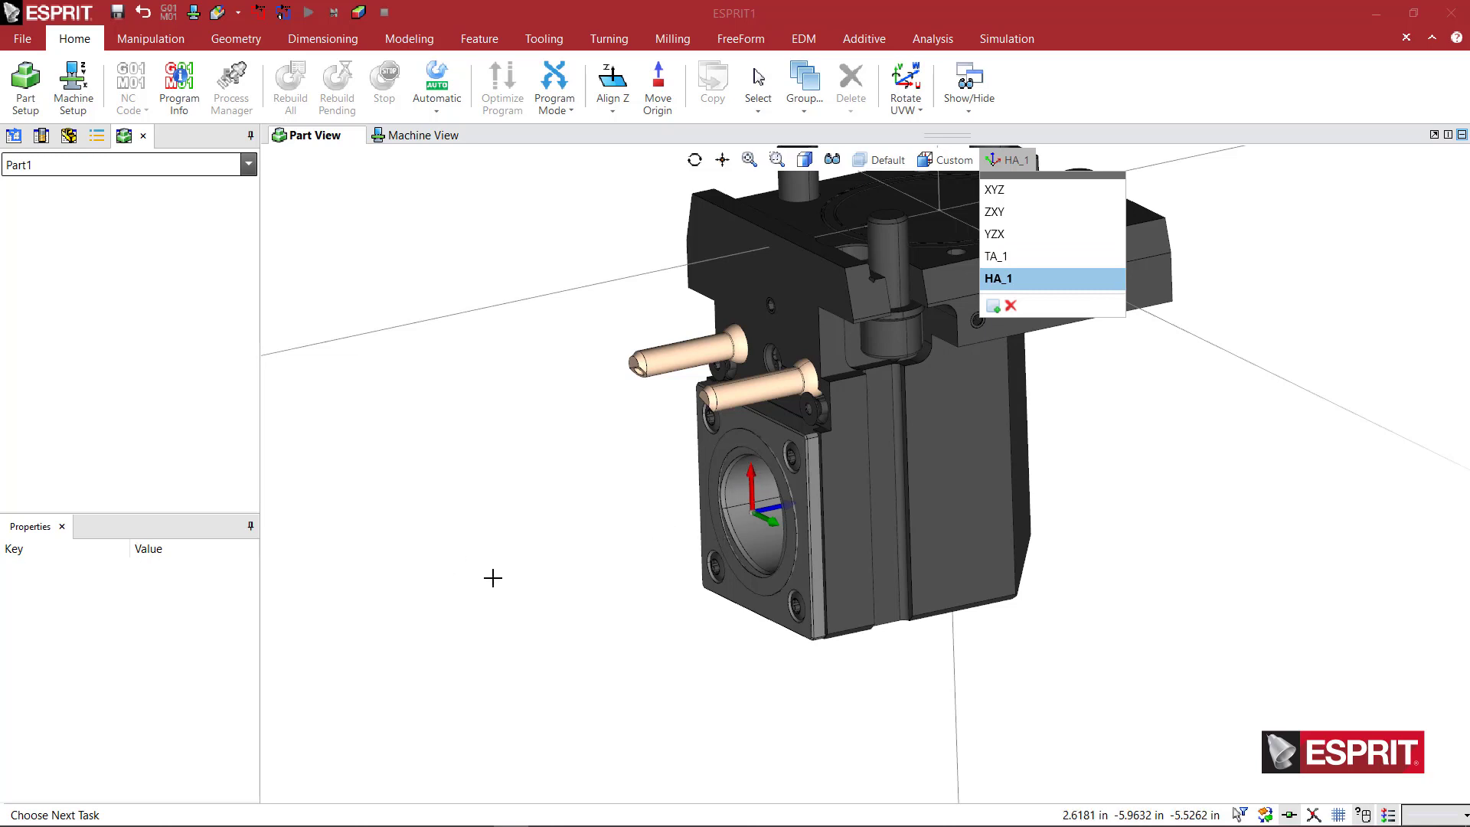
{"action": "scroll", "coordinate": [551, 532], "scroll_direction": "down", "scroll_amount": 4}
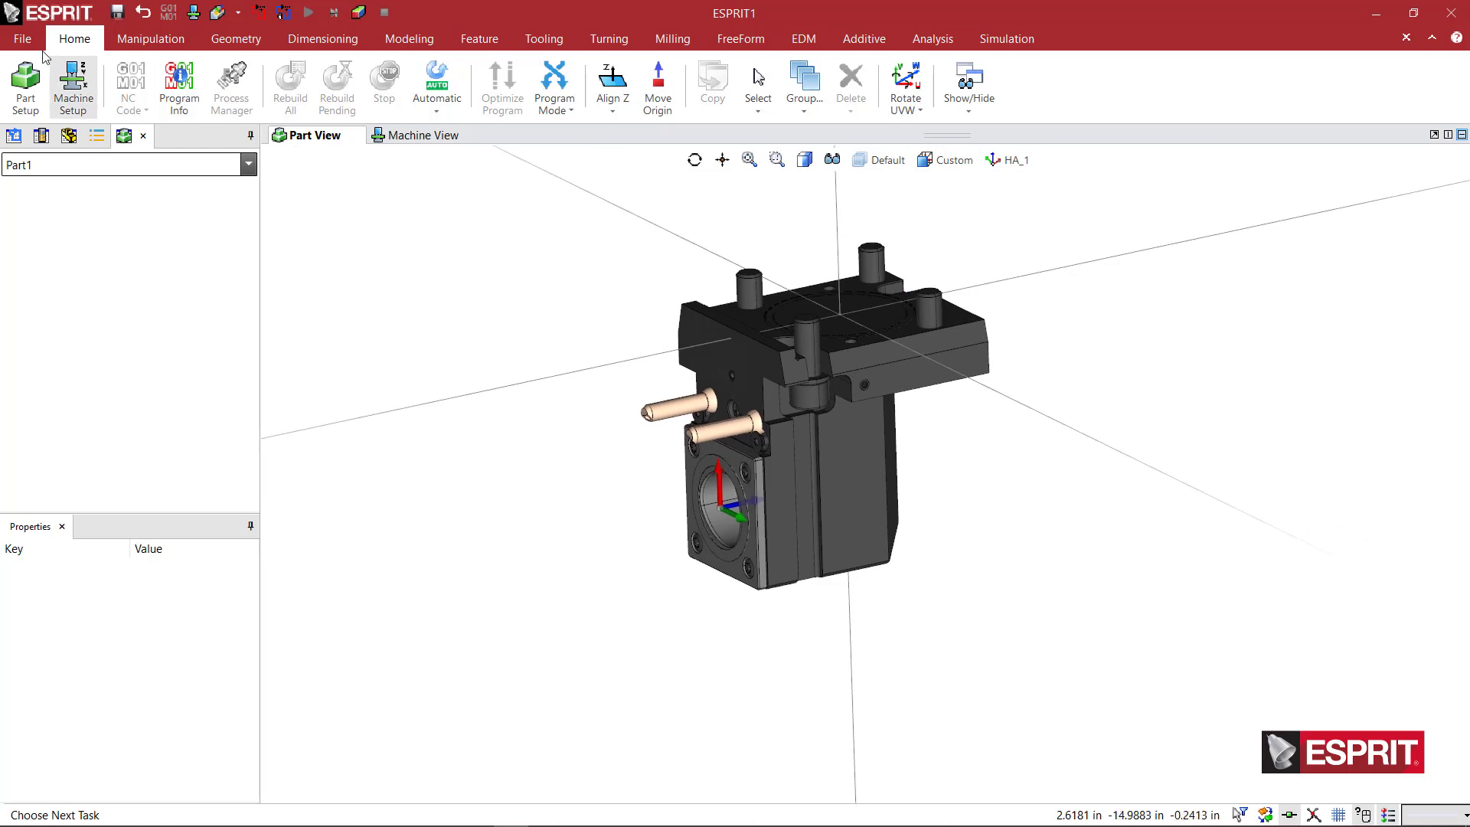
Step: Open Save As and set the file type to Holder Files (*.gdml)
{"action": "left_click", "coordinate": [23, 39]}
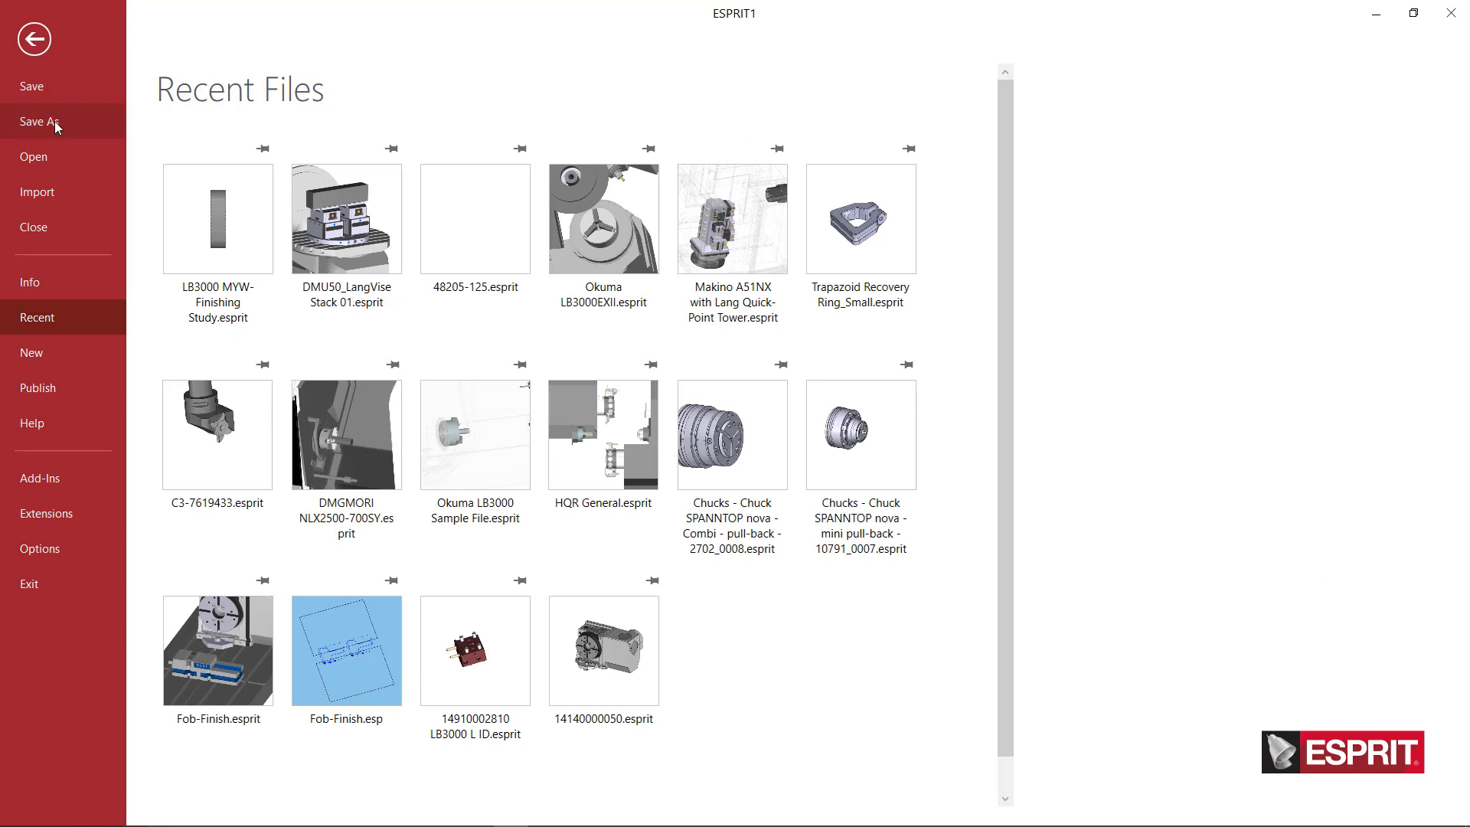
{"action": "left_click", "coordinate": [56, 122]}
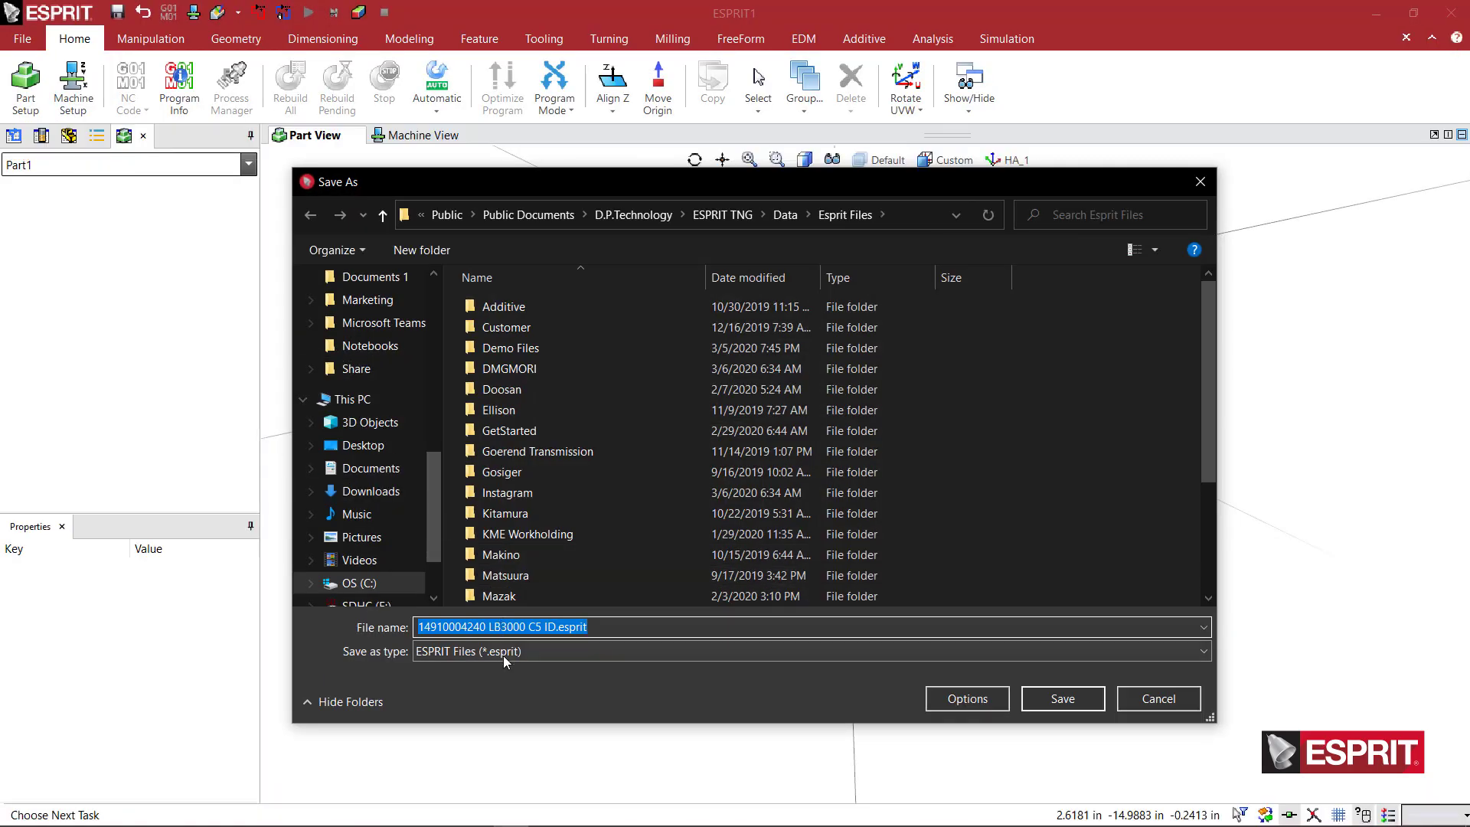
{"action": "left_click", "coordinate": [503, 651]}
{"action": "left_click", "coordinate": [497, 614]}
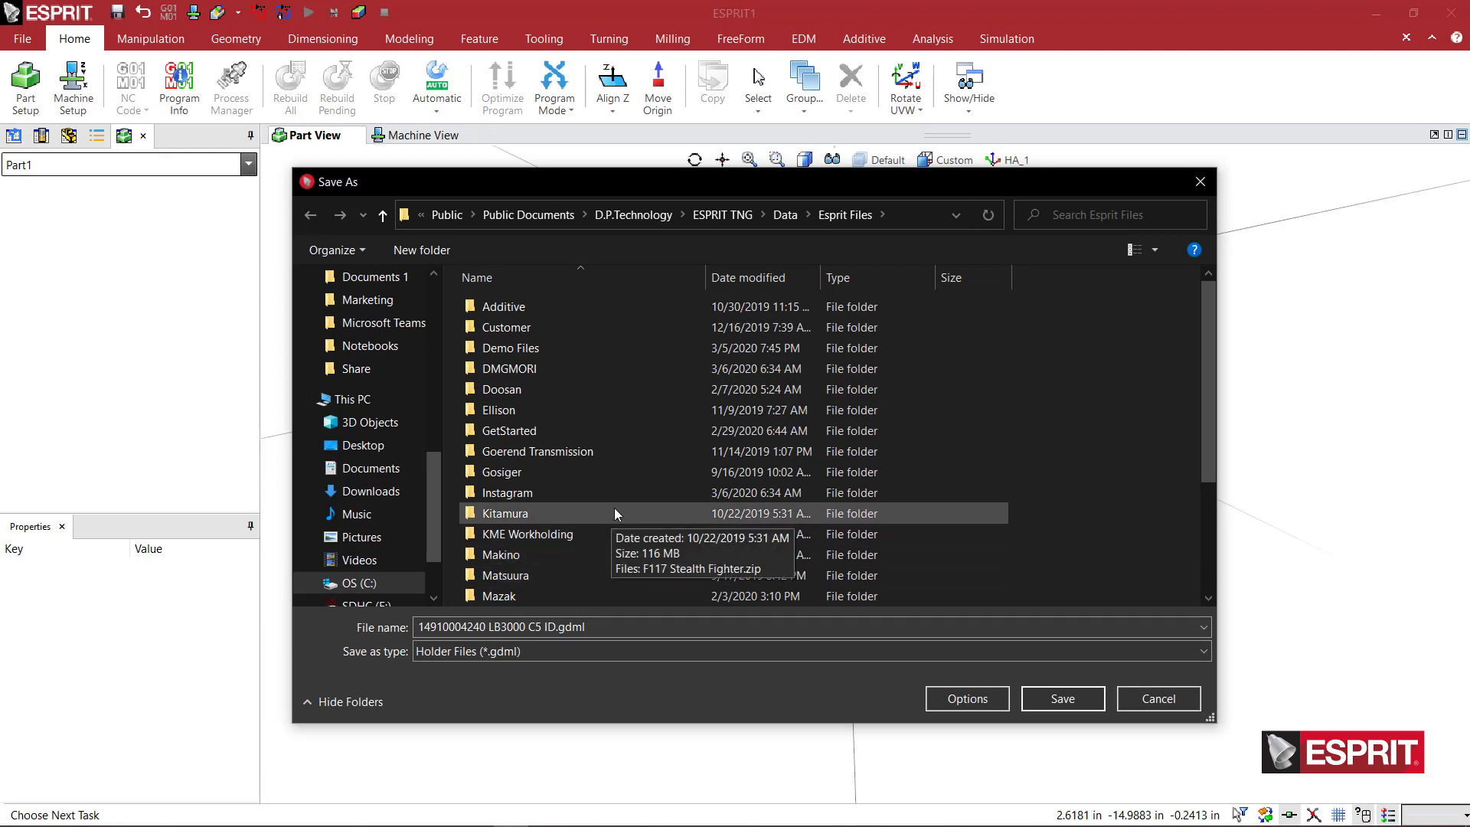
{"action": "scroll", "coordinate": [619, 480], "scroll_direction": "down", "scroll_amount": 3}
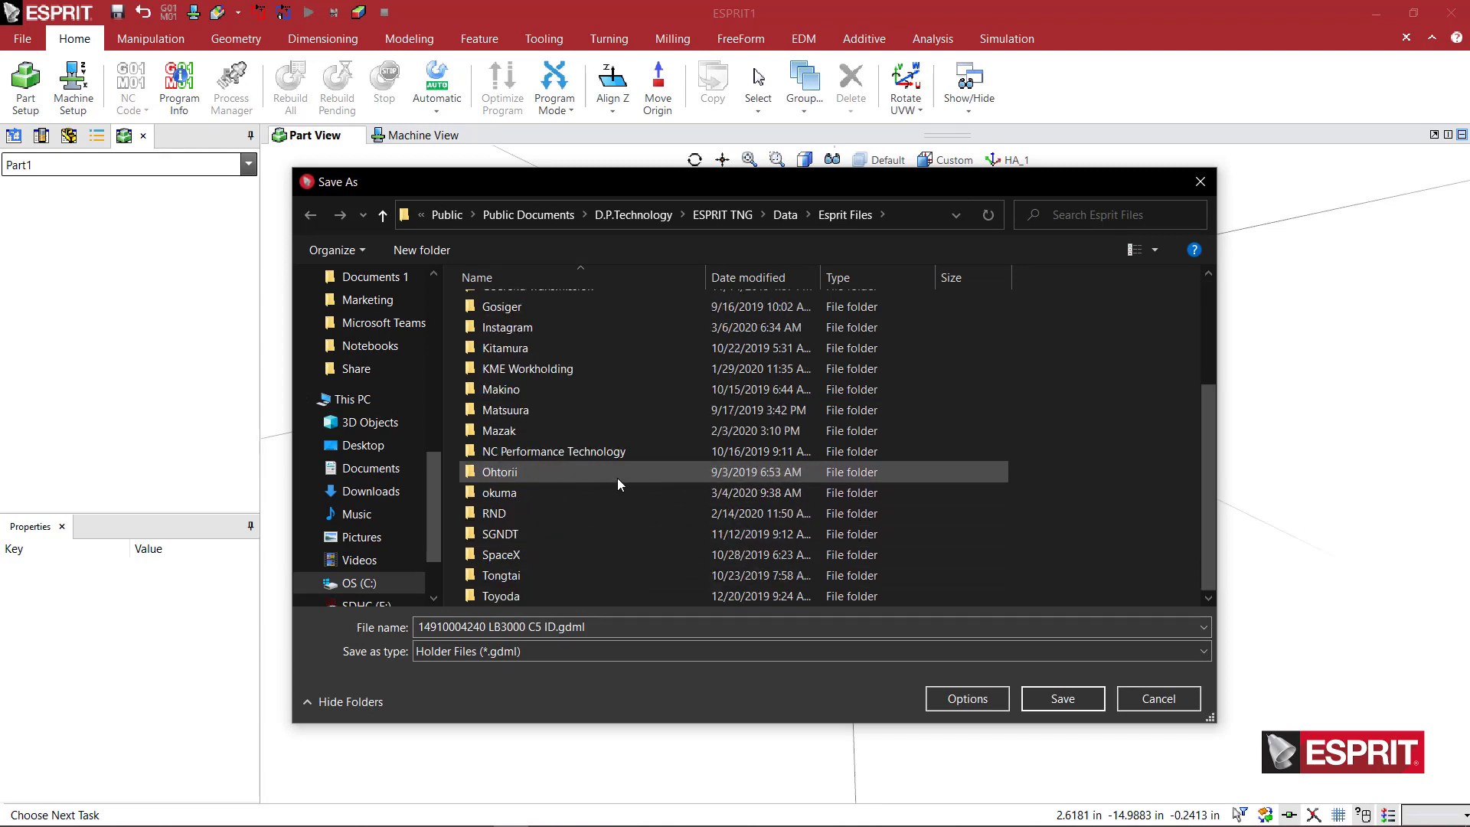
{"action": "scroll", "coordinate": [589, 494], "scroll_direction": "up", "scroll_amount": 3}
{"action": "scroll", "coordinate": [590, 494], "scroll_direction": "down", "scroll_amount": 3}
{"action": "scroll", "coordinate": [589, 497], "scroll_direction": "up", "scroll_amount": 3}
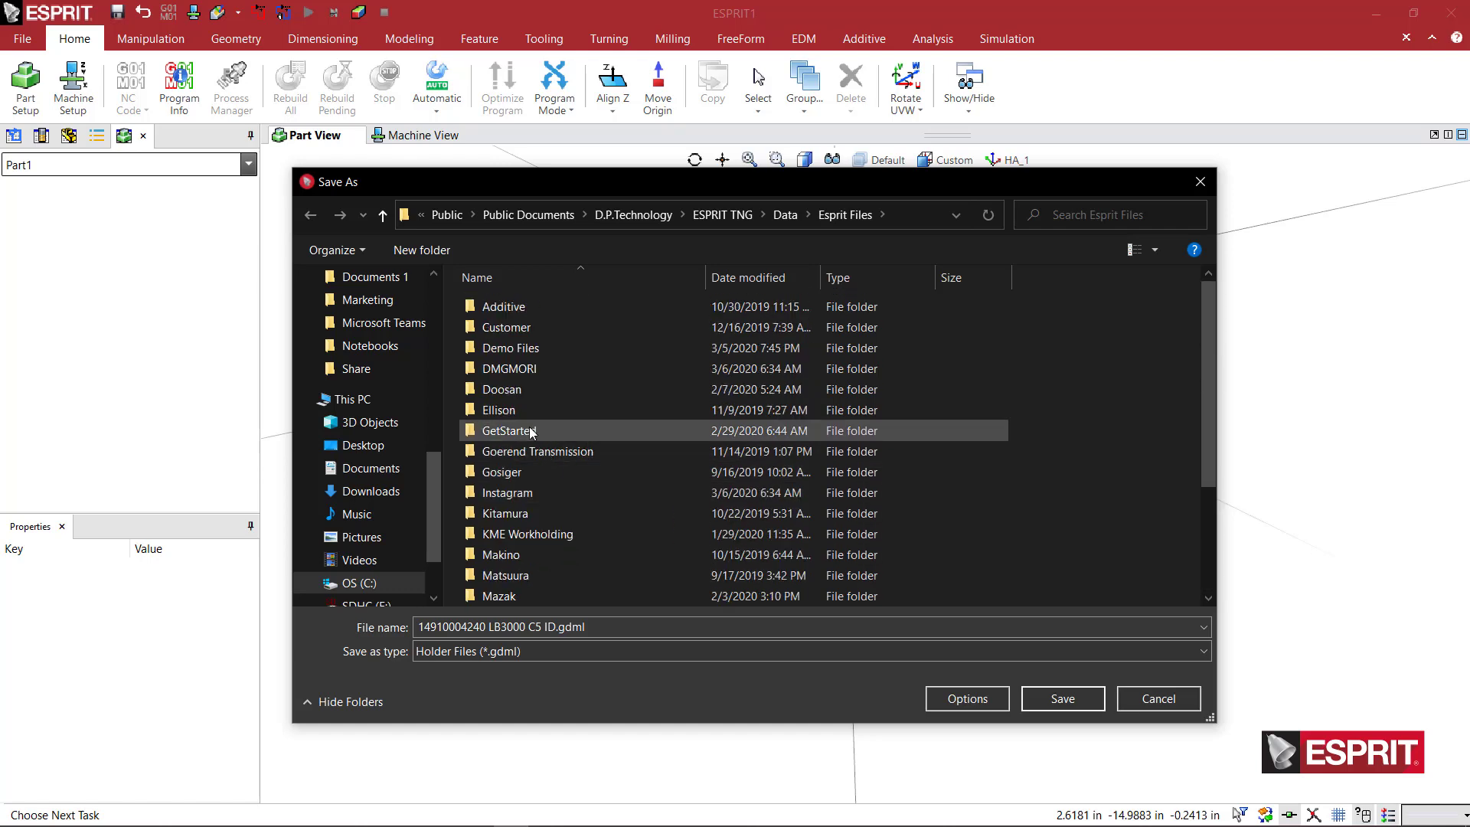
Step: Browse to Data > Holders > Velocity_SuMatic > LB2000 LB3000 LU3000 and position the cursor before 'ID' in the name
{"action": "left_click", "coordinate": [784, 215]}
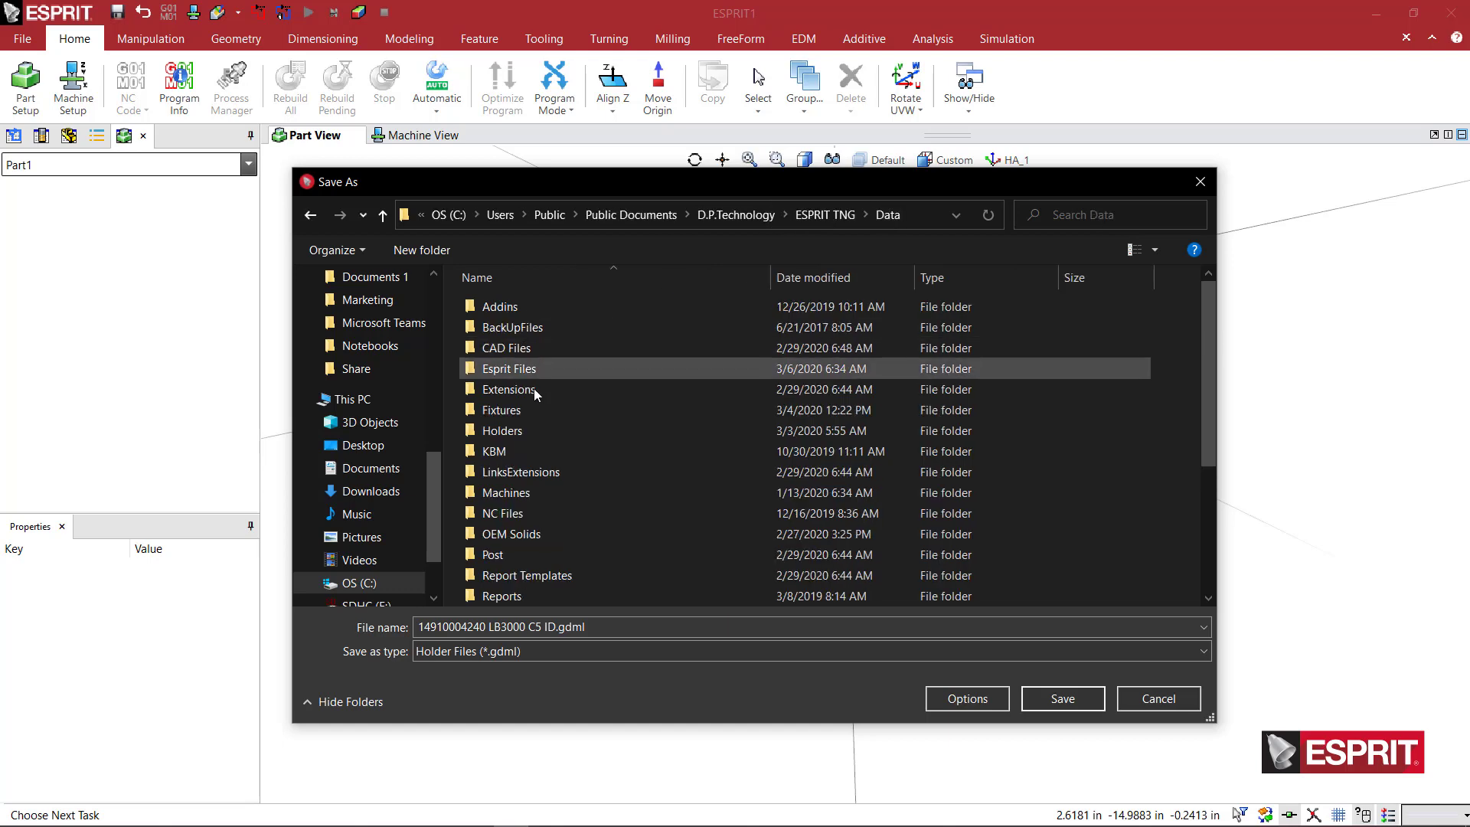
{"action": "double_click", "coordinate": [505, 431]}
{"action": "scroll", "coordinate": [509, 469], "scroll_direction": "down", "scroll_amount": 5}
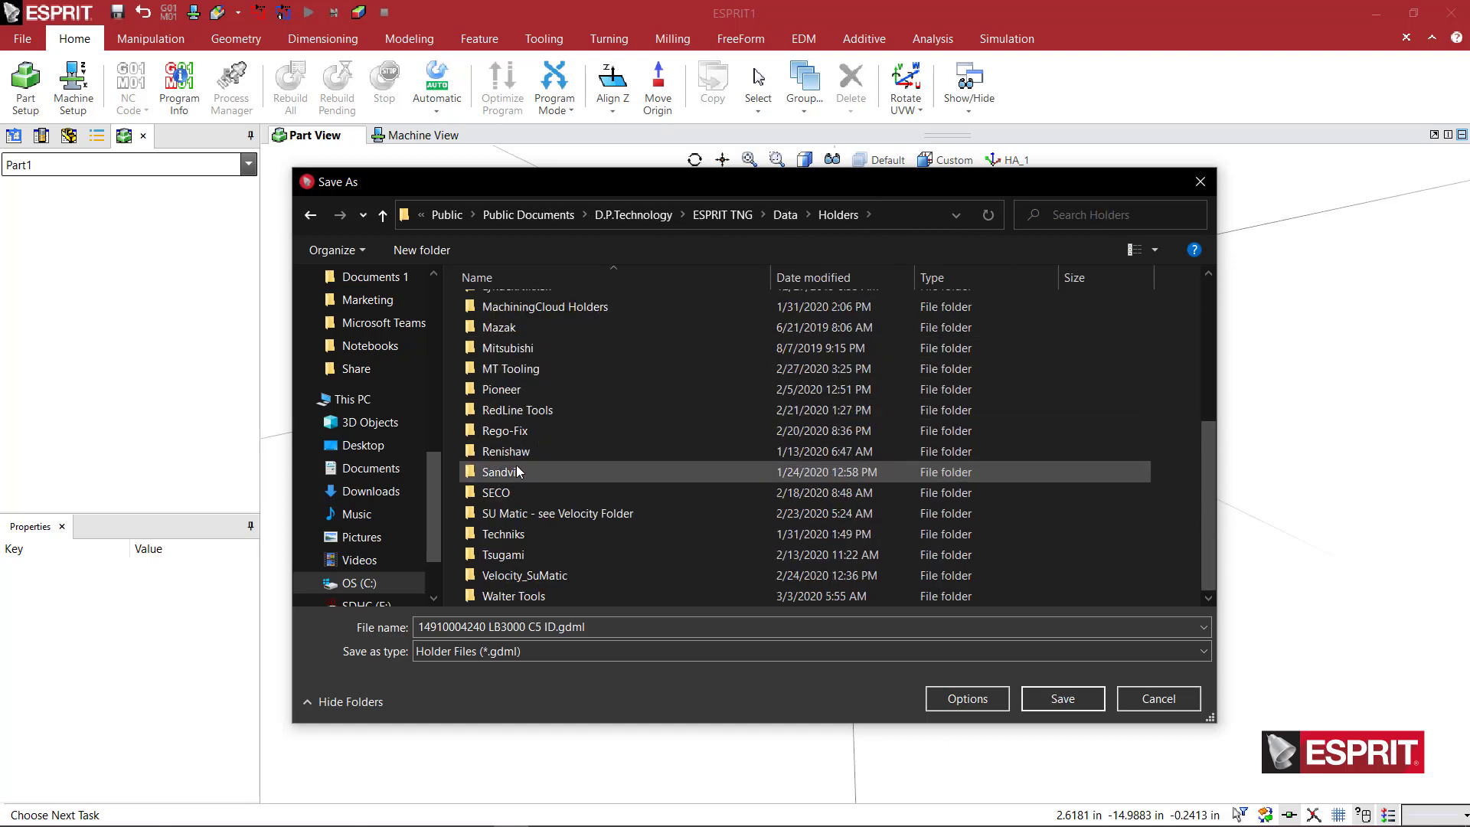
{"action": "double_click", "coordinate": [519, 580]}
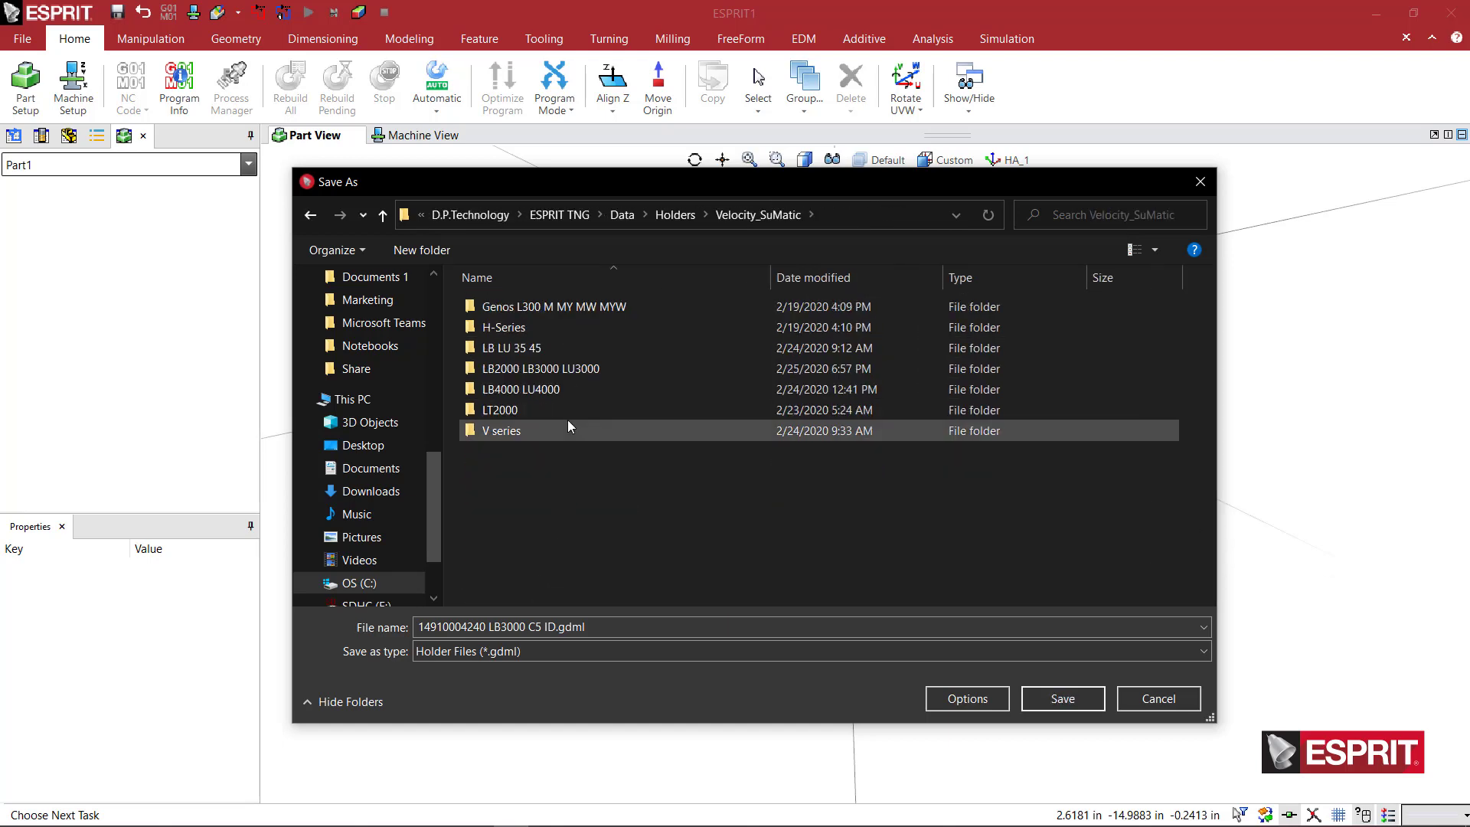
{"action": "double_click", "coordinate": [566, 371]}
{"action": "scroll", "coordinate": [677, 492], "scroll_direction": "down", "scroll_amount": 10}
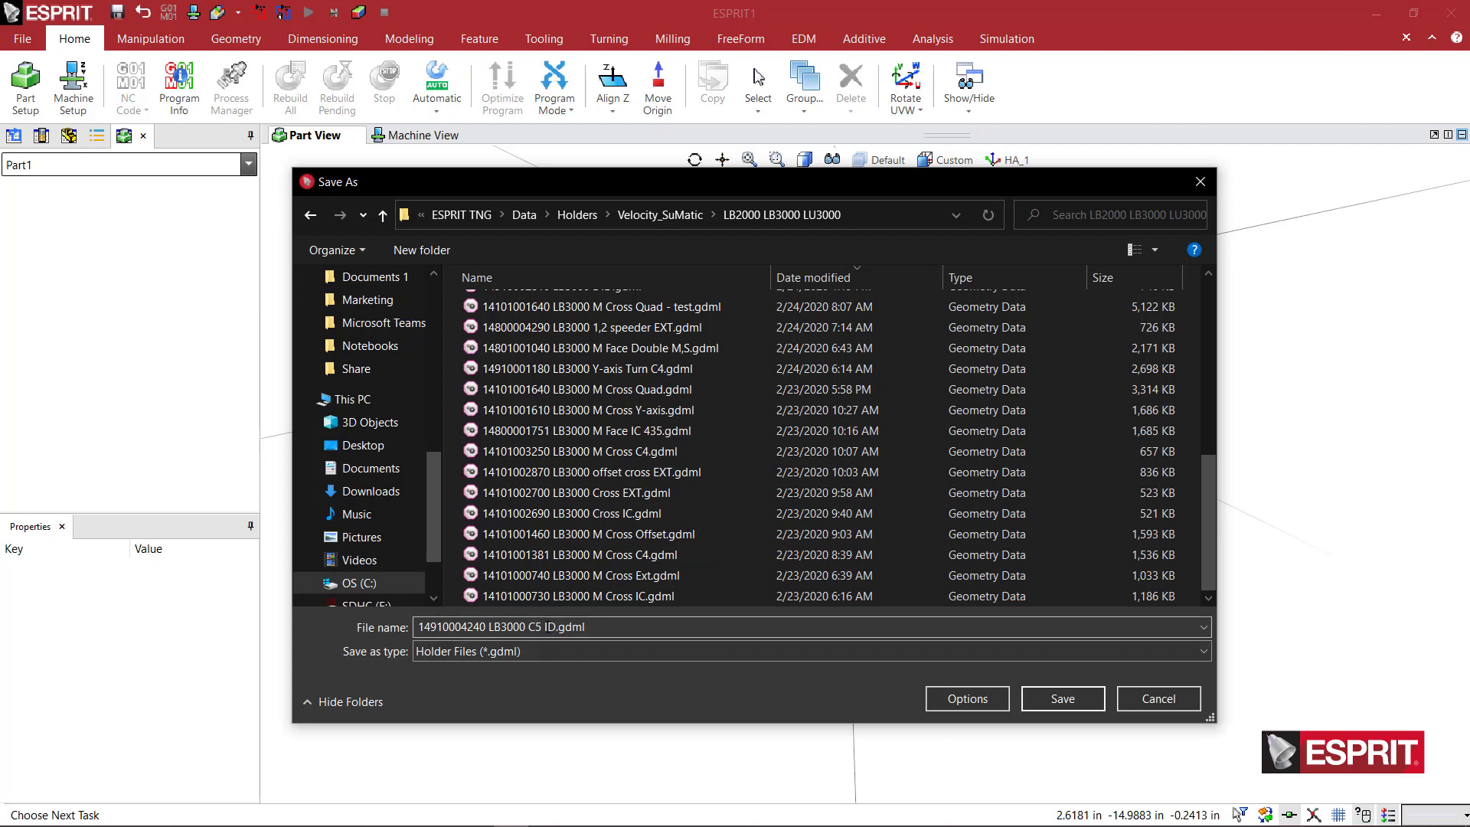
{"action": "left_click", "coordinate": [555, 627]}
{"action": "left_click", "coordinate": [545, 627]}
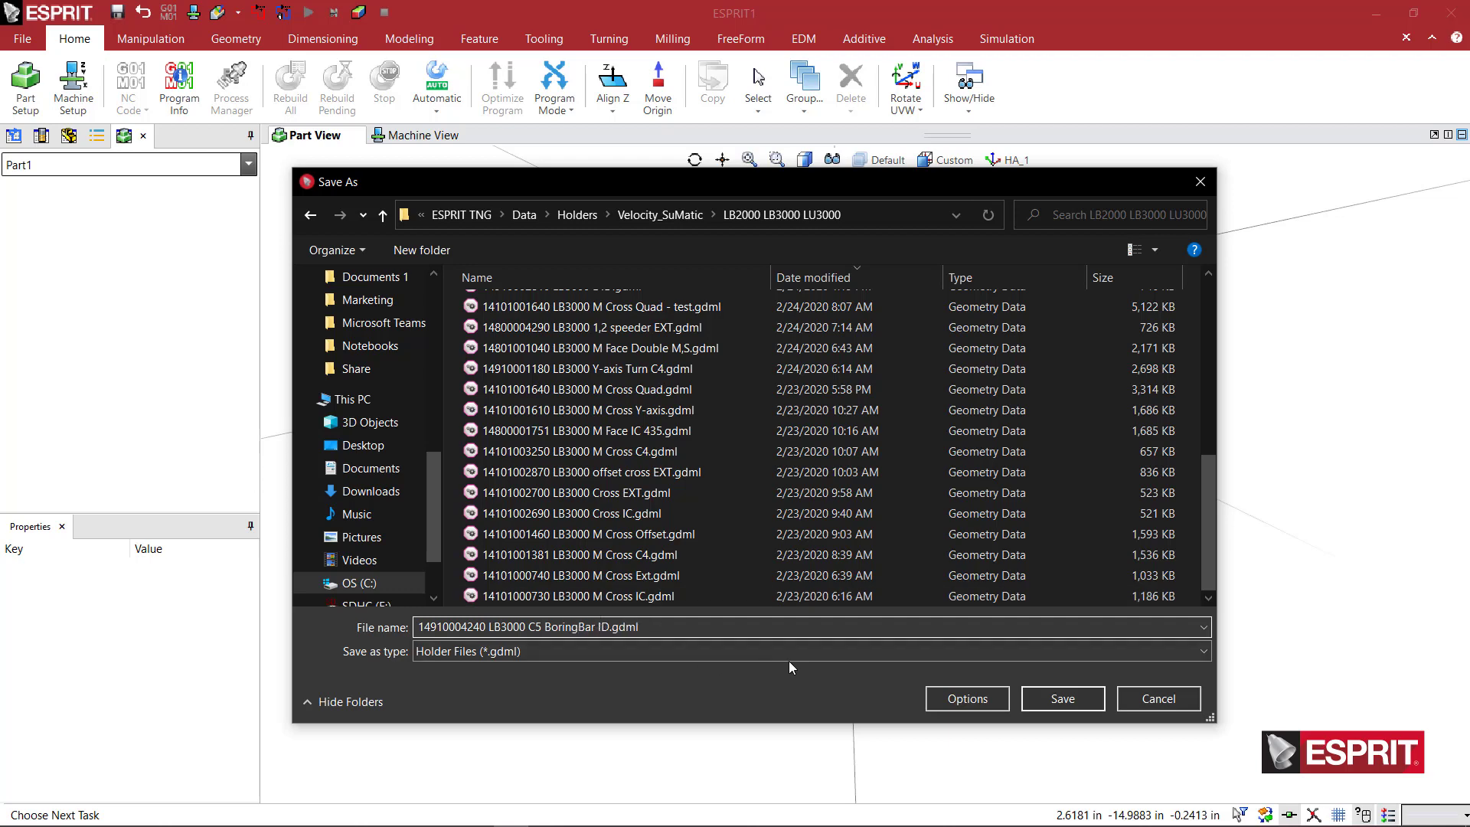
Step: Save the holder file, then preview and rotate C5 BoringBar ID.gdml in File Explorer
{"action": "left_click", "coordinate": [1063, 698]}
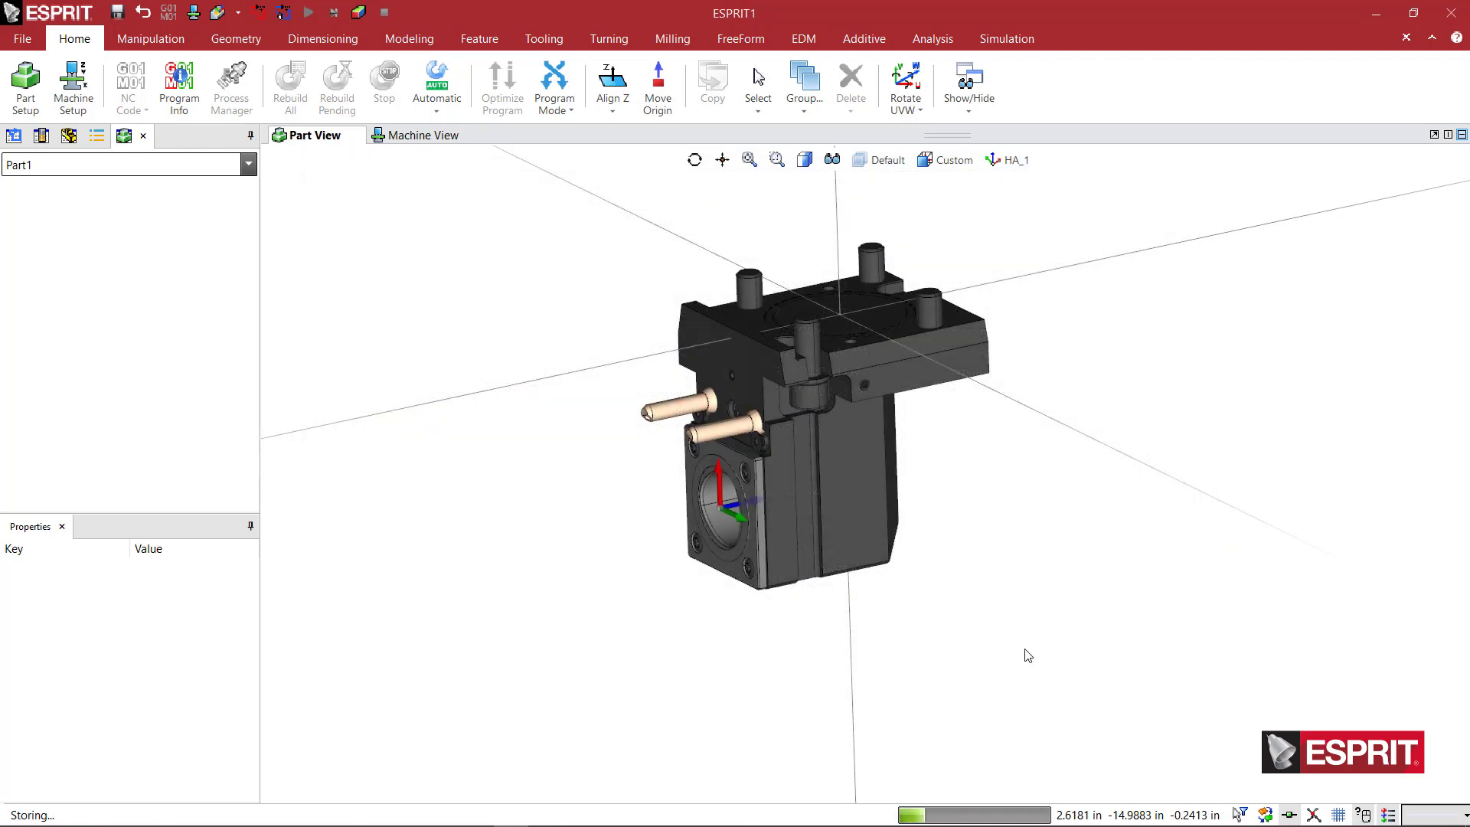
{"action": "key", "text": "alt+Tab"}
{"action": "key", "text": "Tab"}
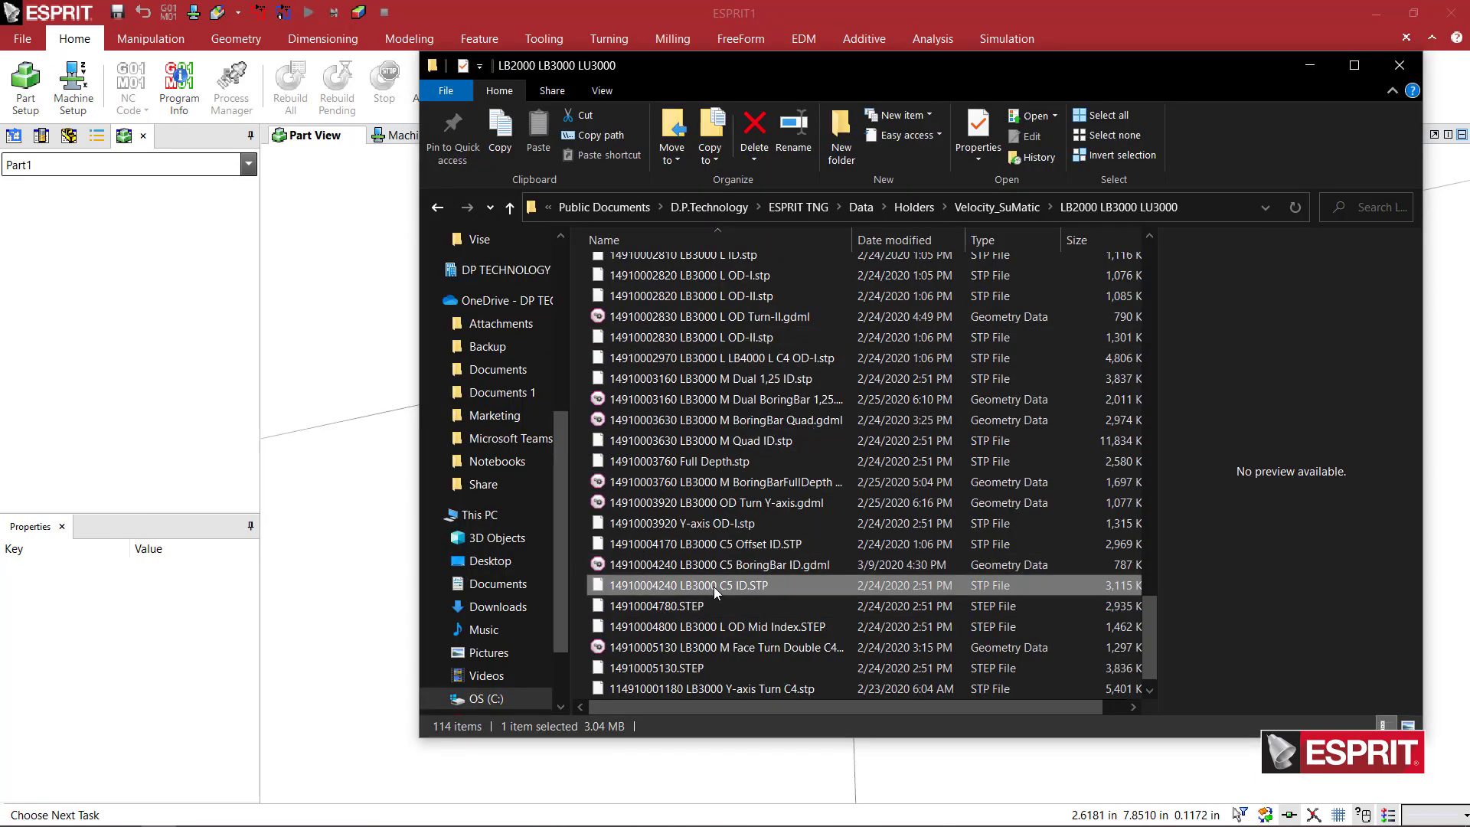
{"action": "left_click", "coordinate": [724, 566]}
{"action": "key", "text": "alt+p"}
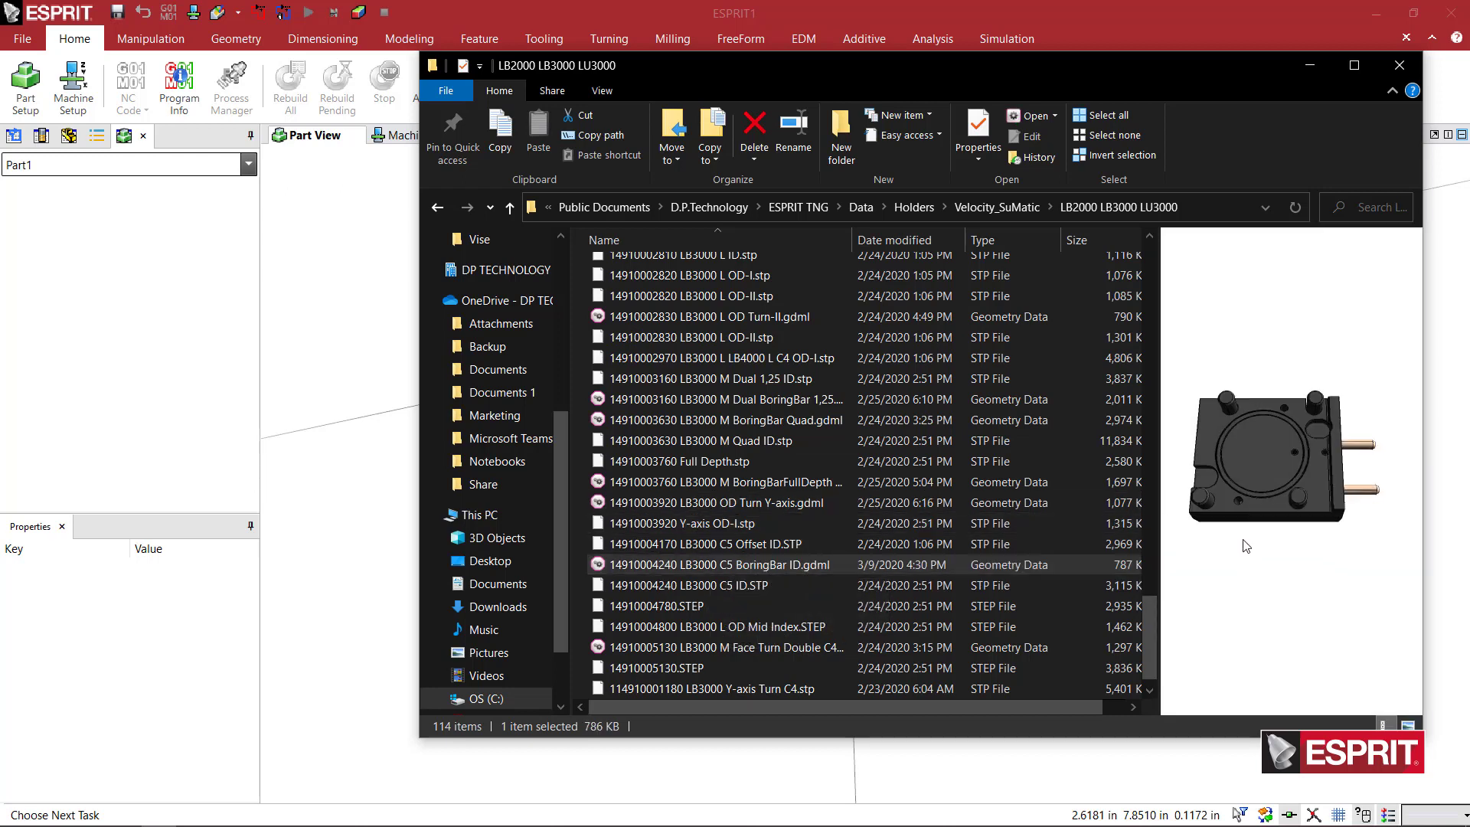
{"action": "left_click_drag", "start_coordinate": [1246, 544], "coordinate": [1231, 437]}
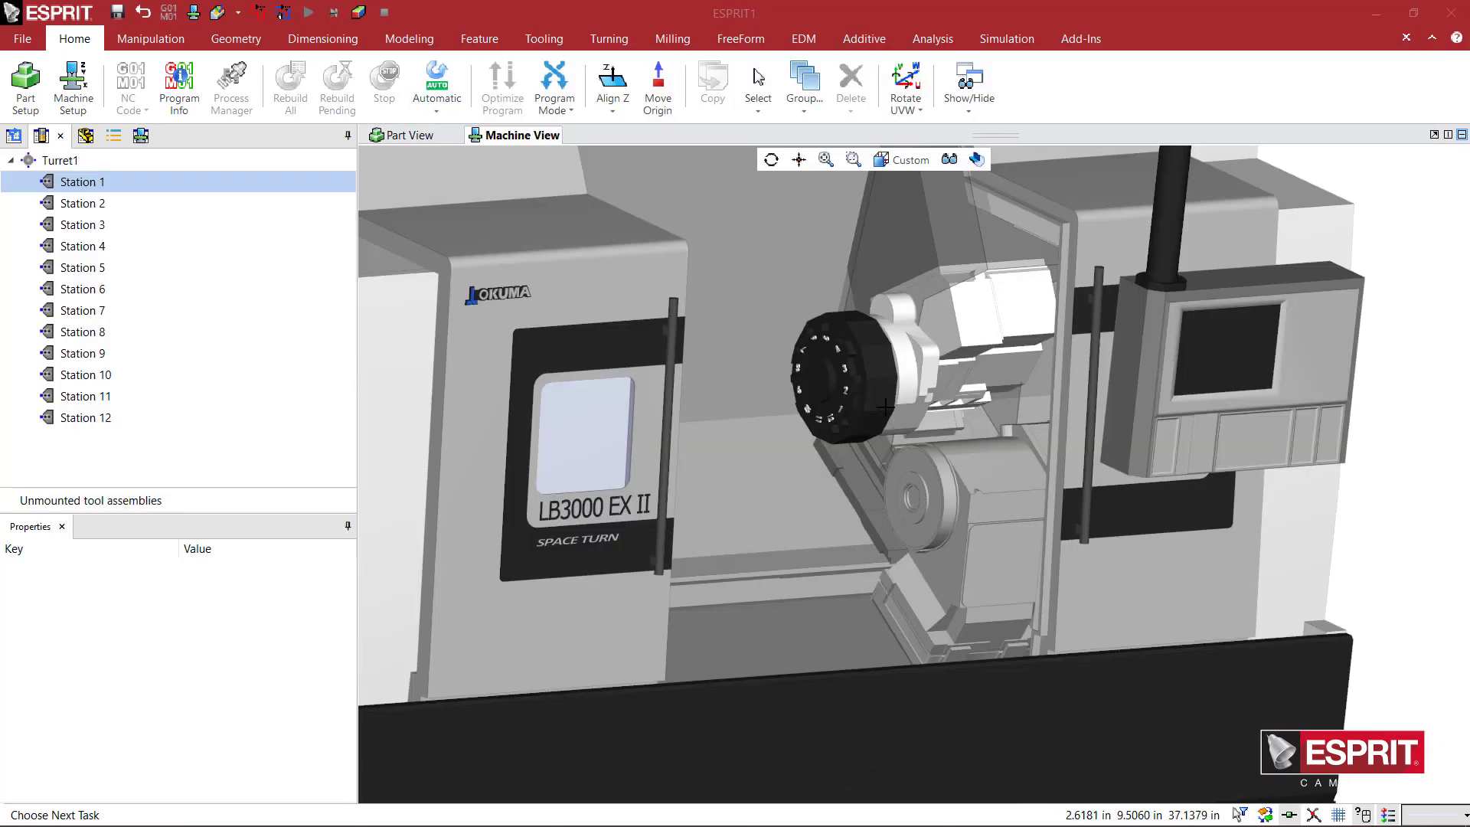
{"action": "scroll", "coordinate": [877, 402], "scroll_direction": "up", "scroll_amount": 5}
{"action": "scroll", "coordinate": [874, 419], "scroll_direction": "down", "scroll_amount": 1}
{"action": "middle_click_drag", "start_coordinate": [874, 419], "coordinate": [803, 433]}
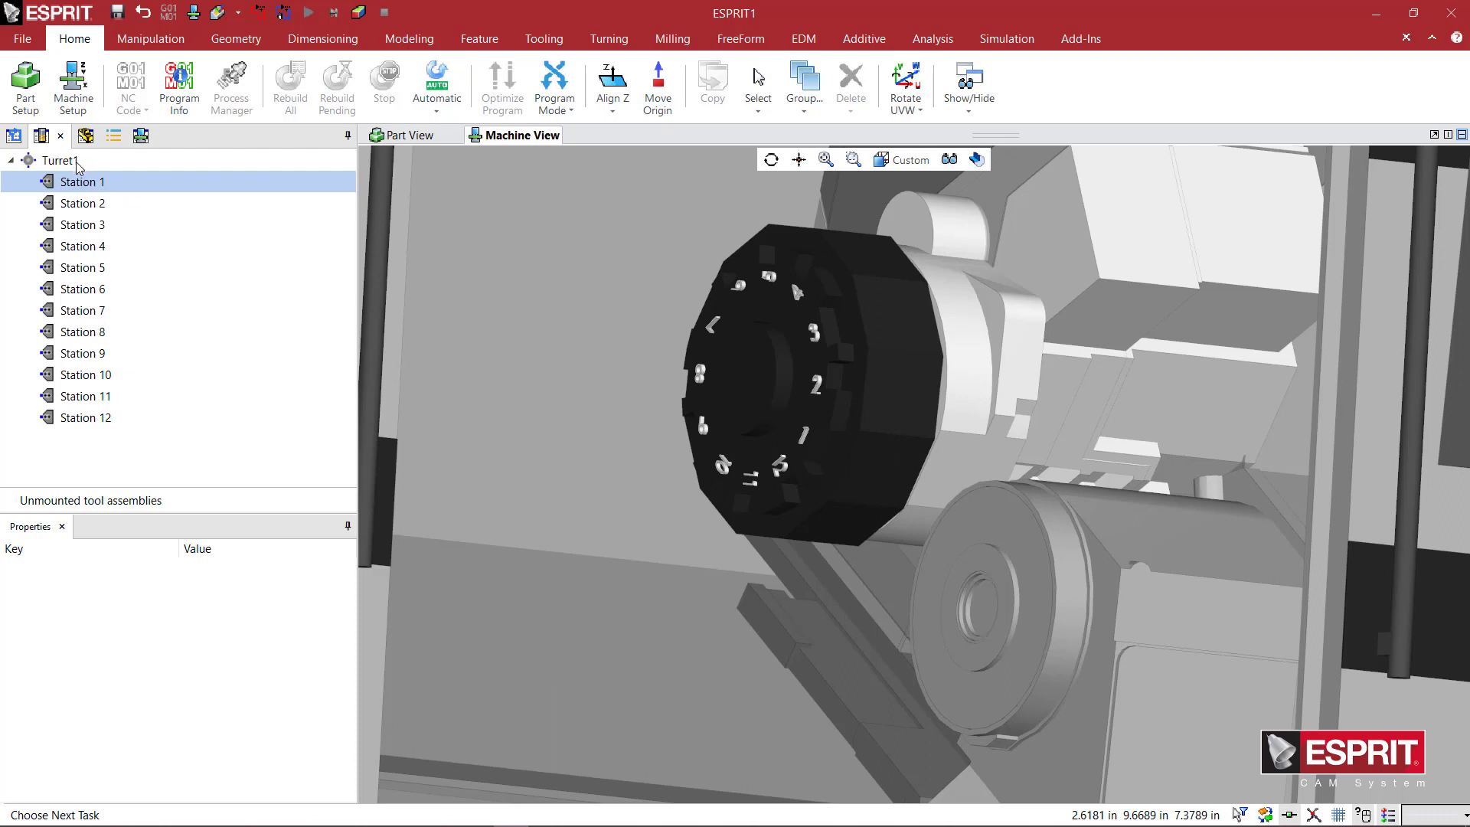
{"action": "left_click_drag", "start_coordinate": [358, 180], "coordinate": [423, 180]}
{"action": "right_click", "coordinate": [91, 187]}
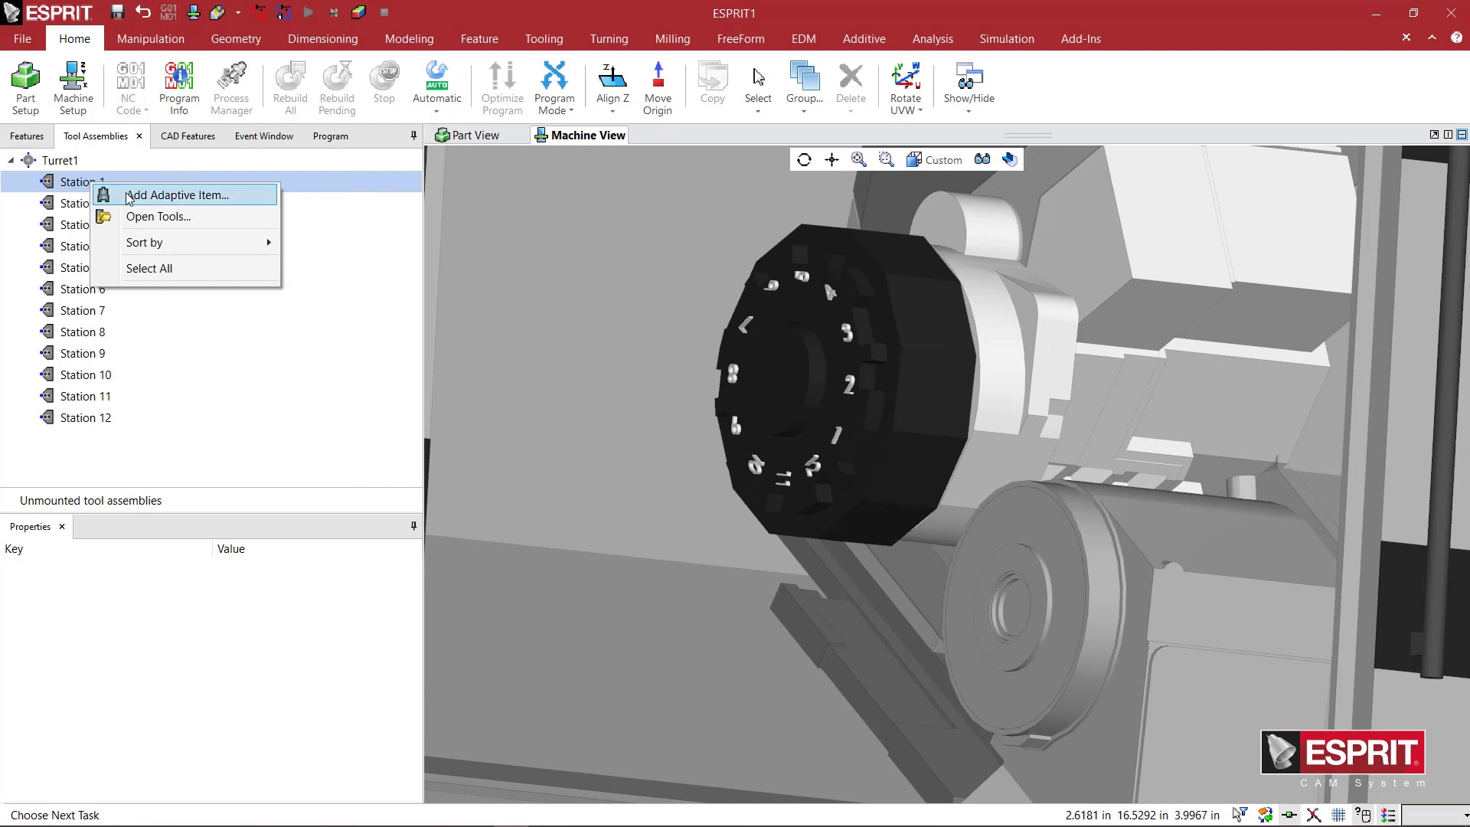
{"action": "left_click", "coordinate": [141, 214]}
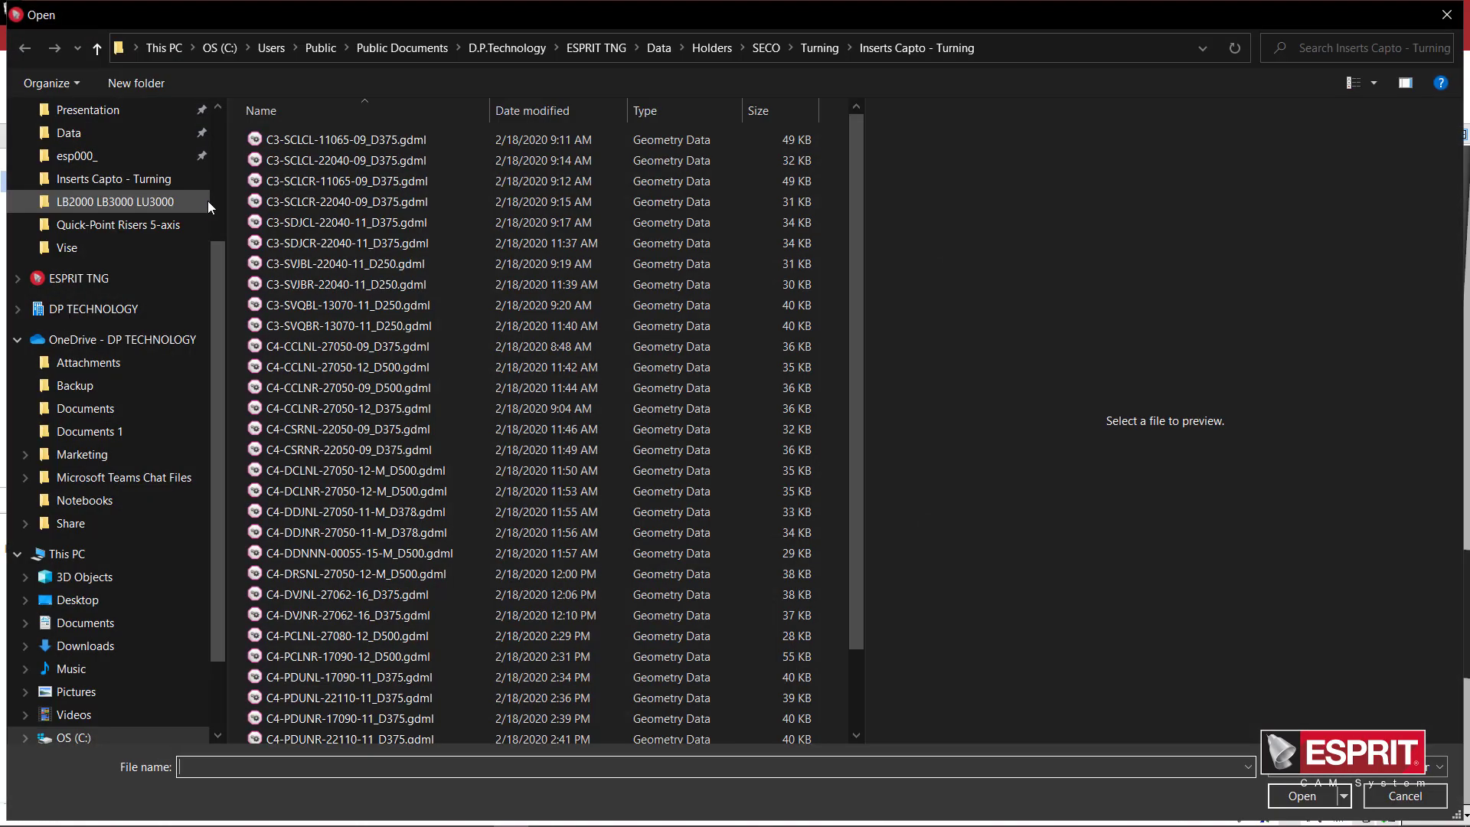
{"action": "left_click", "coordinate": [699, 49]}
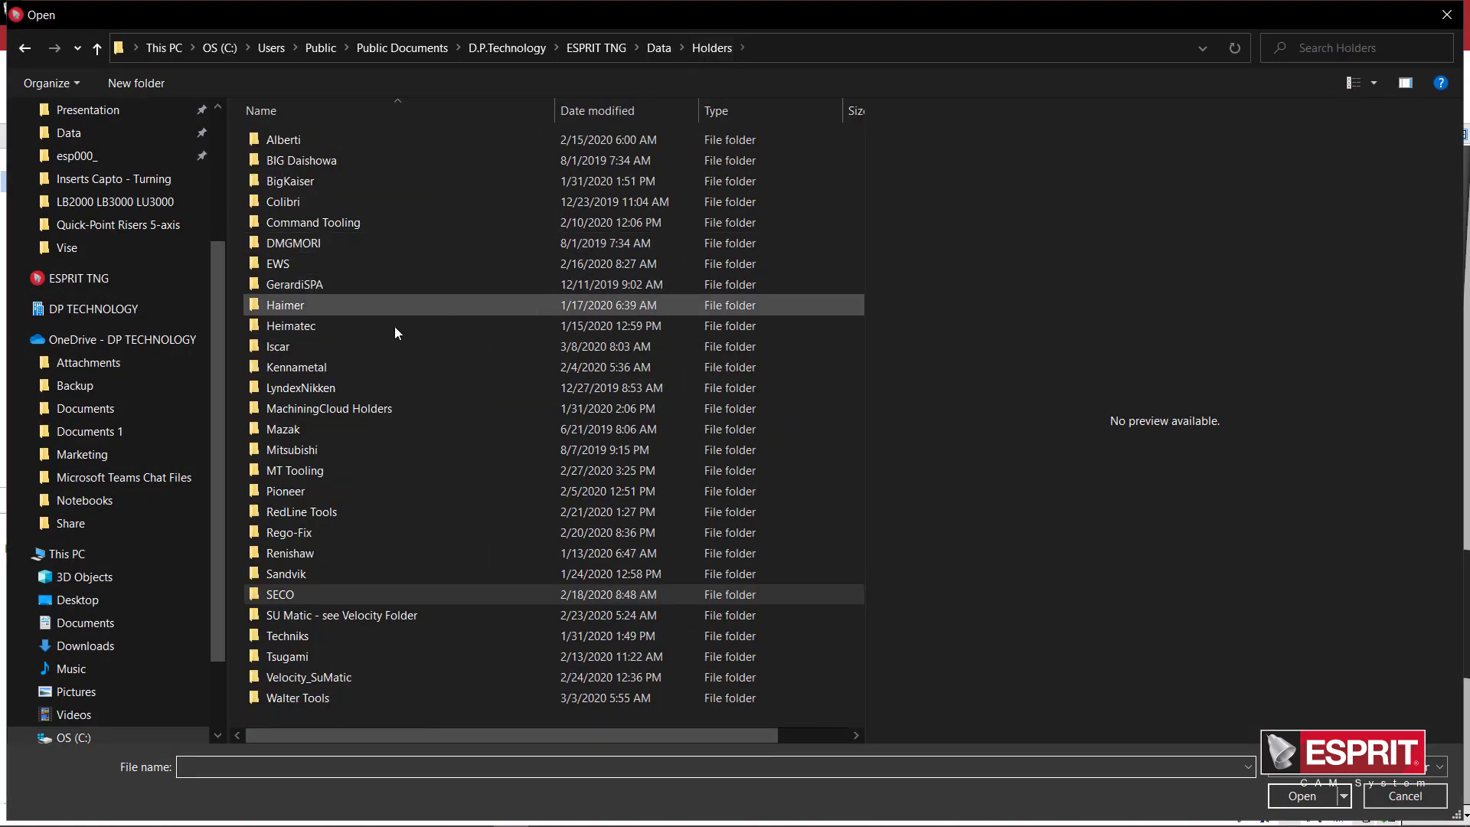
{"action": "double_click", "coordinate": [337, 677]}
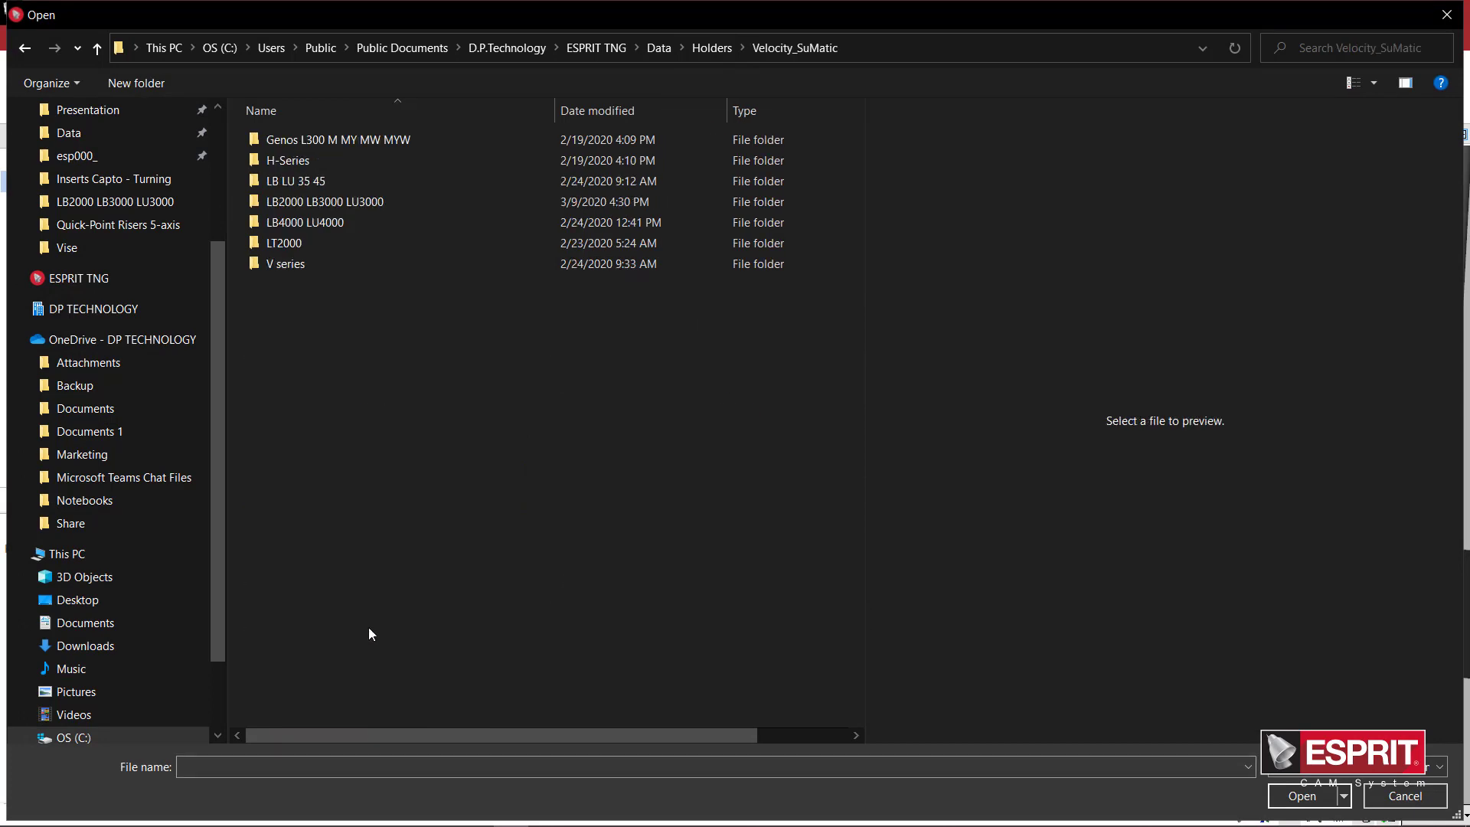
{"action": "double_click", "coordinate": [354, 200]}
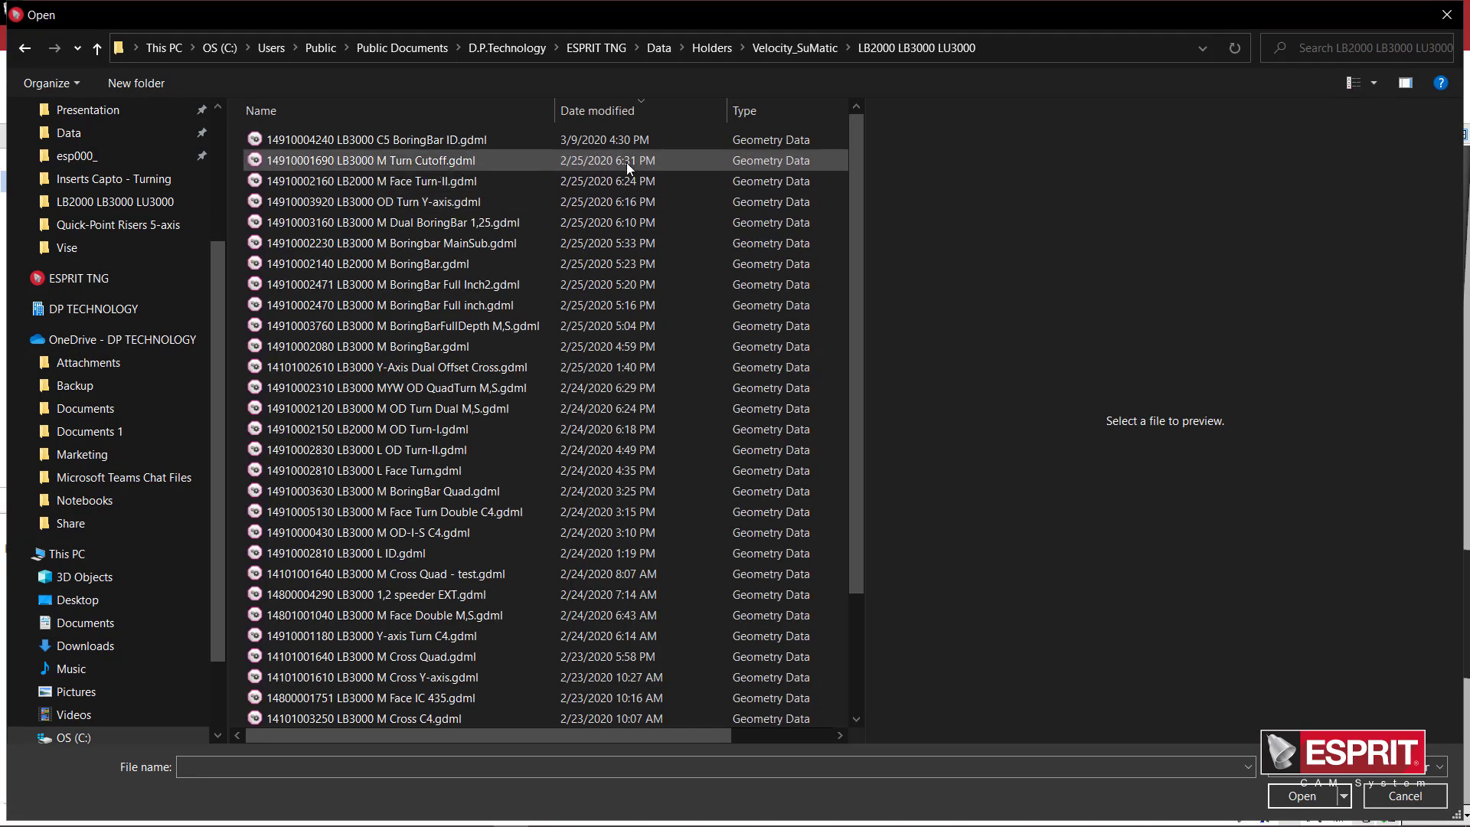
{"action": "left_click", "coordinate": [458, 139]}
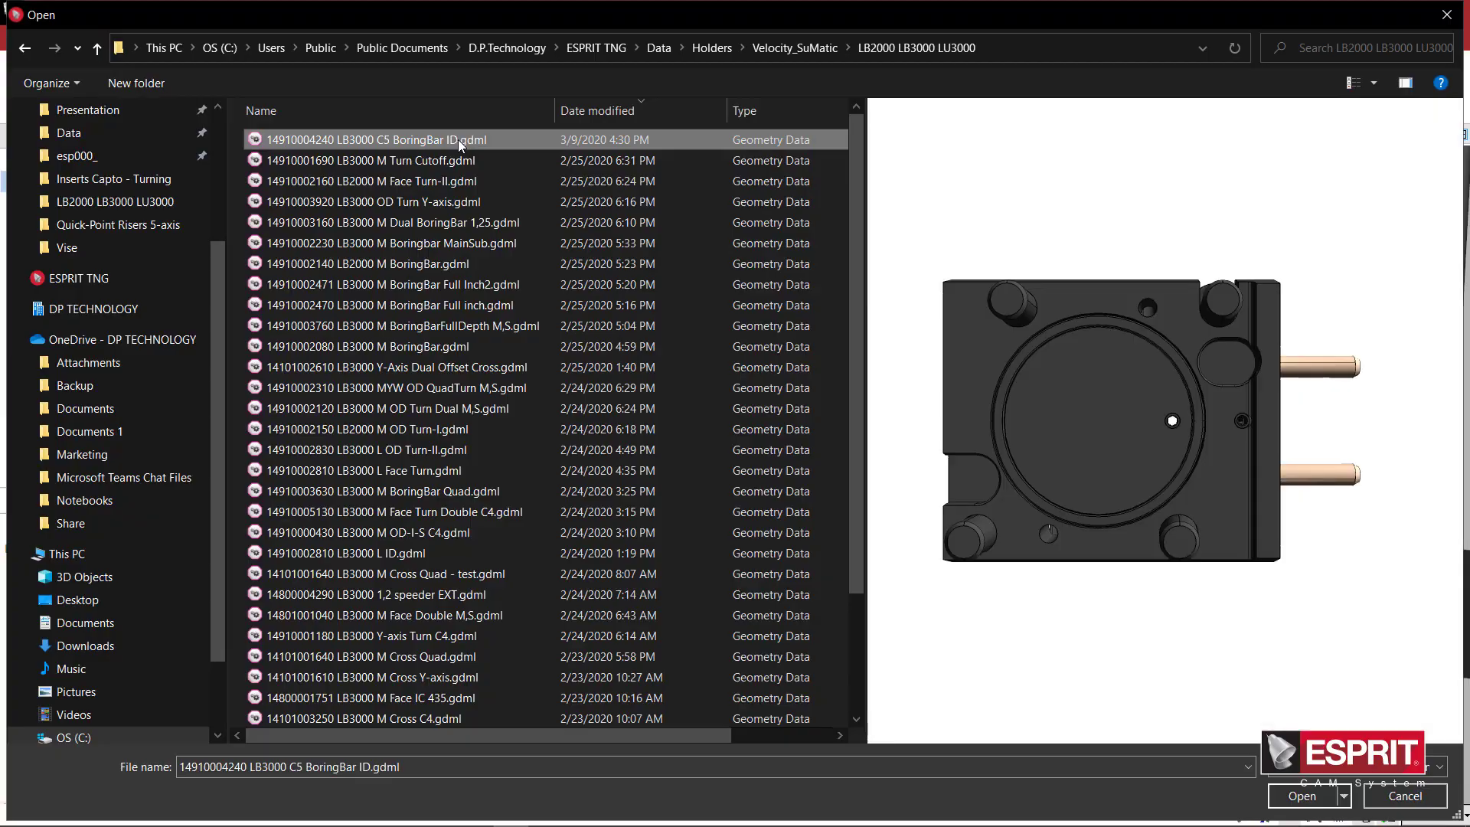
{"action": "double_click", "coordinate": [458, 140]}
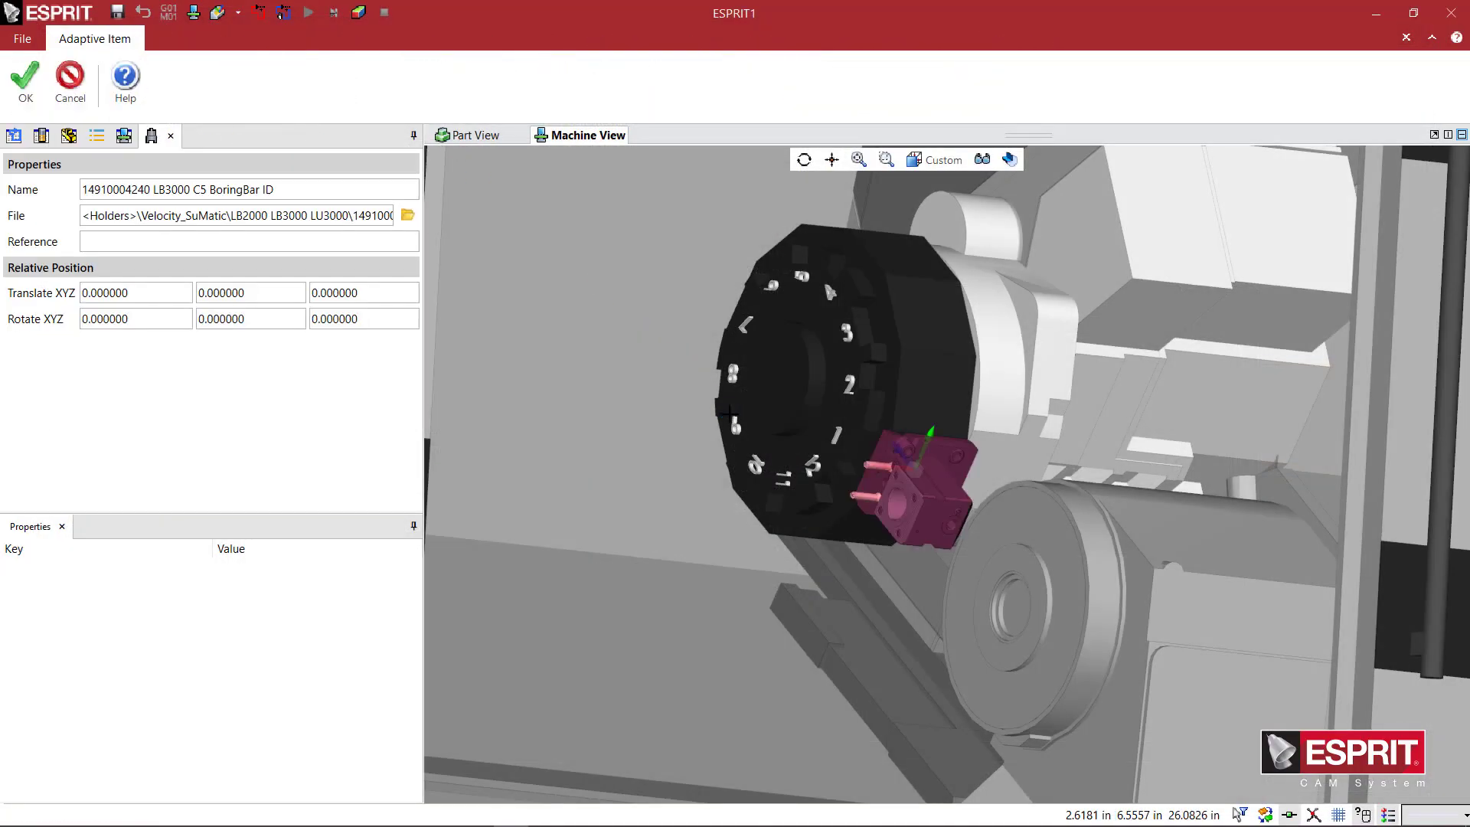
Step: Inspect the C5 holder on the turret from several angles, then confirm the adaptive item with OK
{"action": "middle_click_drag", "start_coordinate": [727, 414], "coordinate": [830, 468]}
{"action": "scroll", "coordinate": [851, 490], "scroll_direction": "down", "scroll_amount": 5}
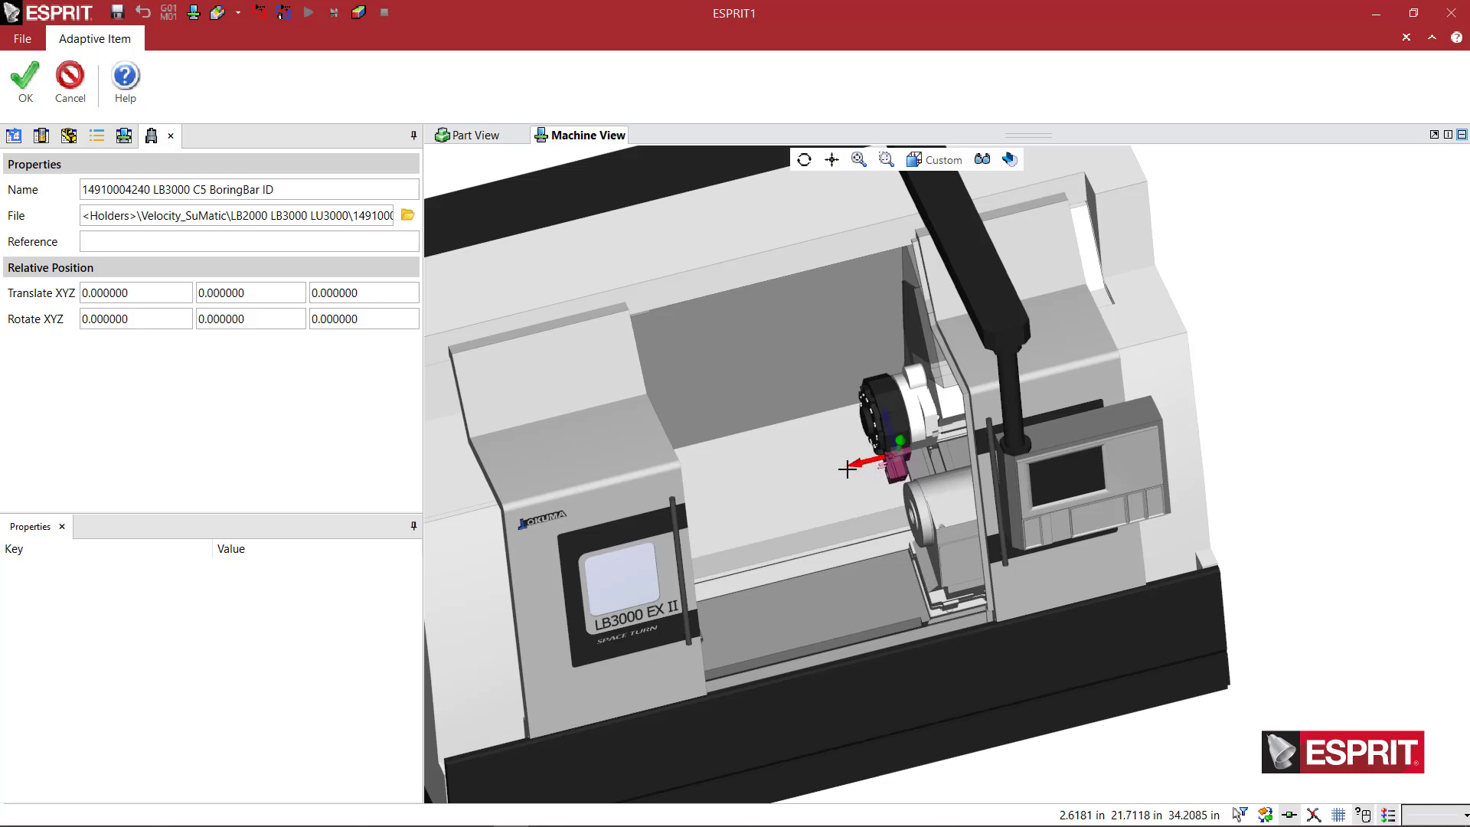
{"action": "middle_click_drag", "start_coordinate": [885, 496], "coordinate": [912, 438]}
{"action": "scroll", "coordinate": [925, 492], "scroll_direction": "up", "scroll_amount": 5}
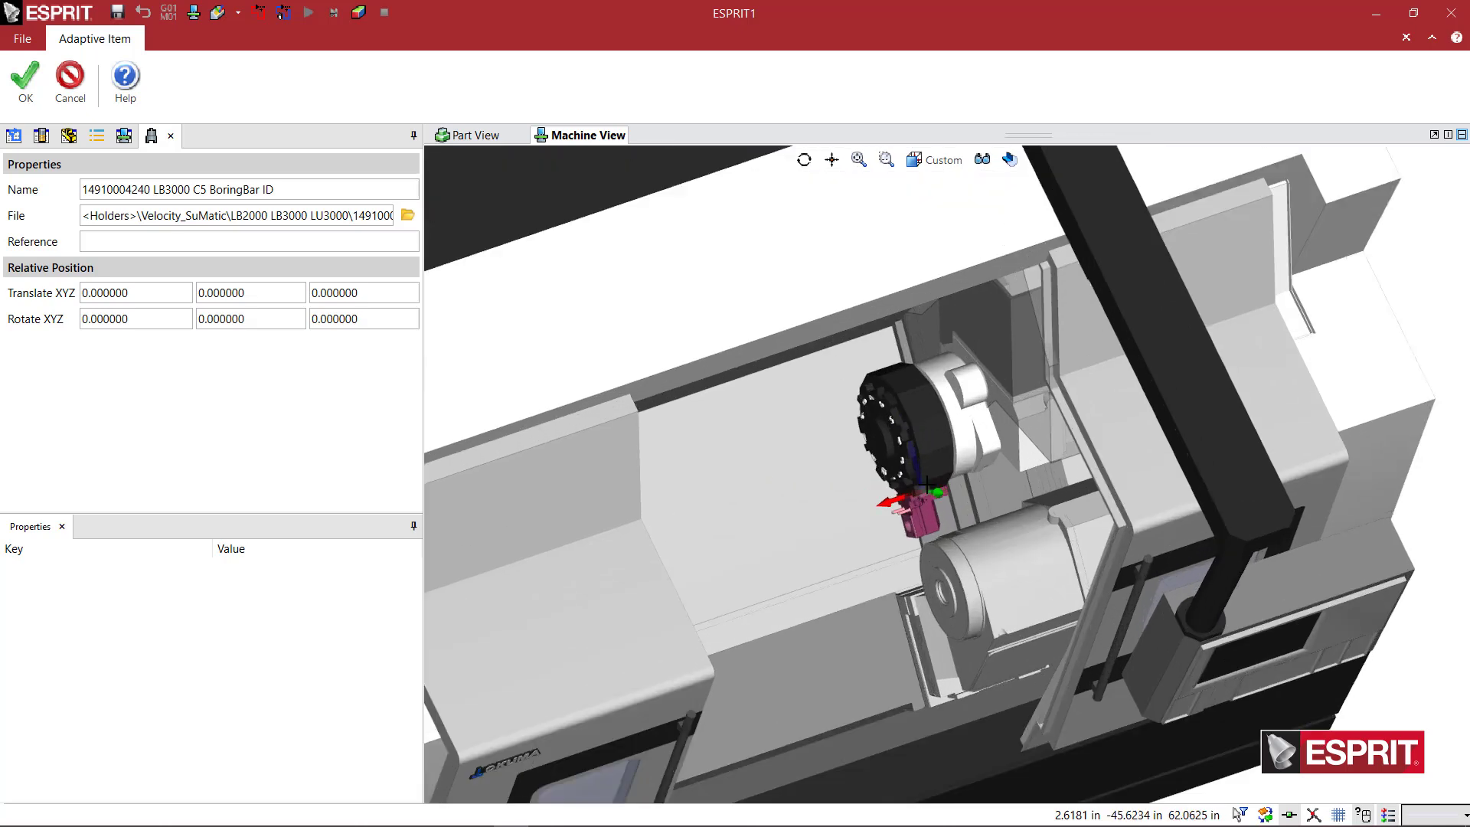
{"action": "middle_click_drag", "start_coordinate": [925, 492], "coordinate": [803, 463]}
{"action": "scroll", "coordinate": [803, 463], "scroll_direction": "up", "scroll_amount": 6}
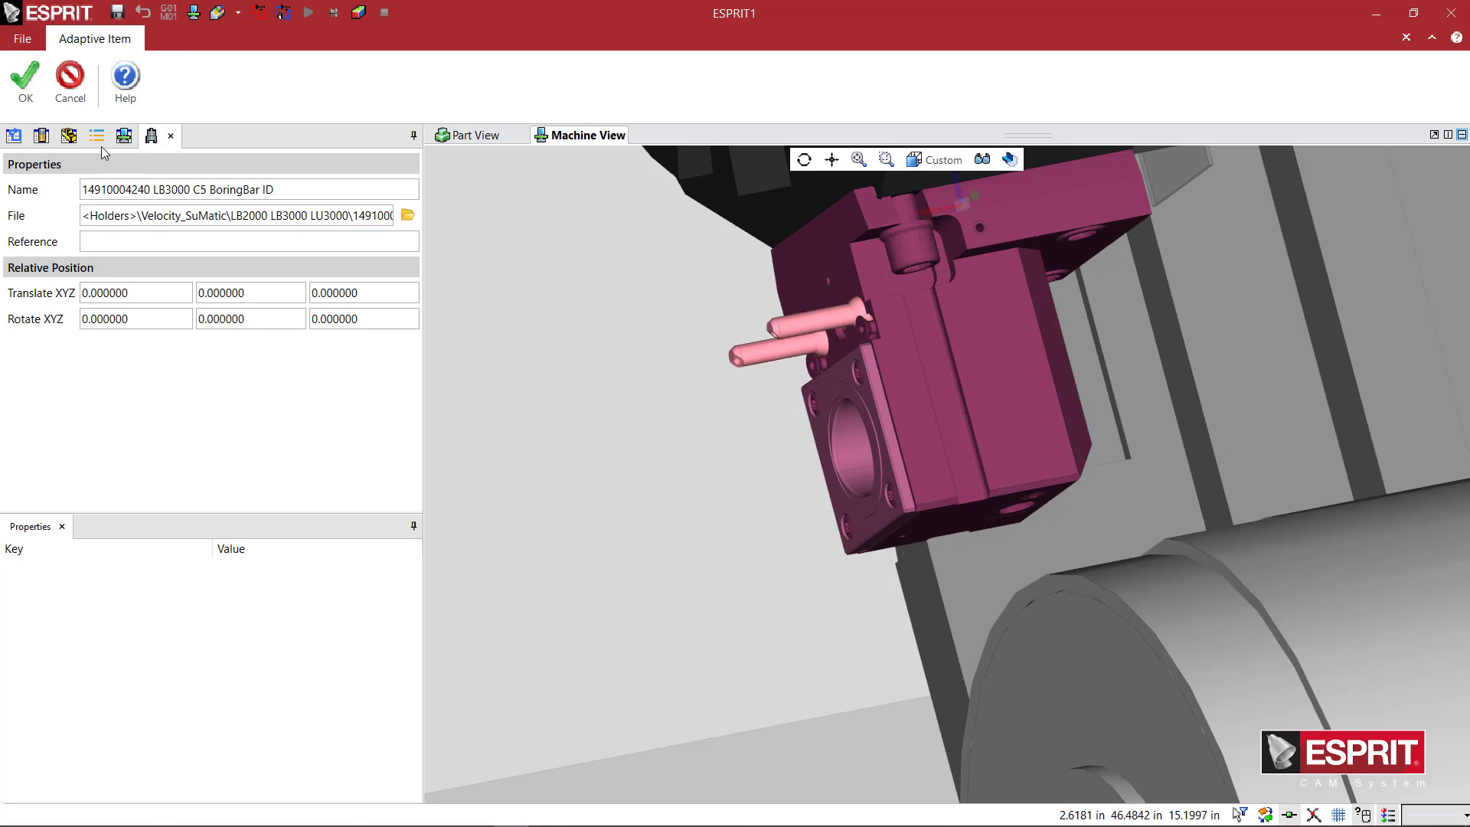
{"action": "left_click", "coordinate": [25, 79]}
Step: Add an item to the holder, browse SECO > Turning > Inserts Capto - Turning, and select C4-PDUNR-17090-11_D375.gdml
{"action": "right_click", "coordinate": [182, 204]}
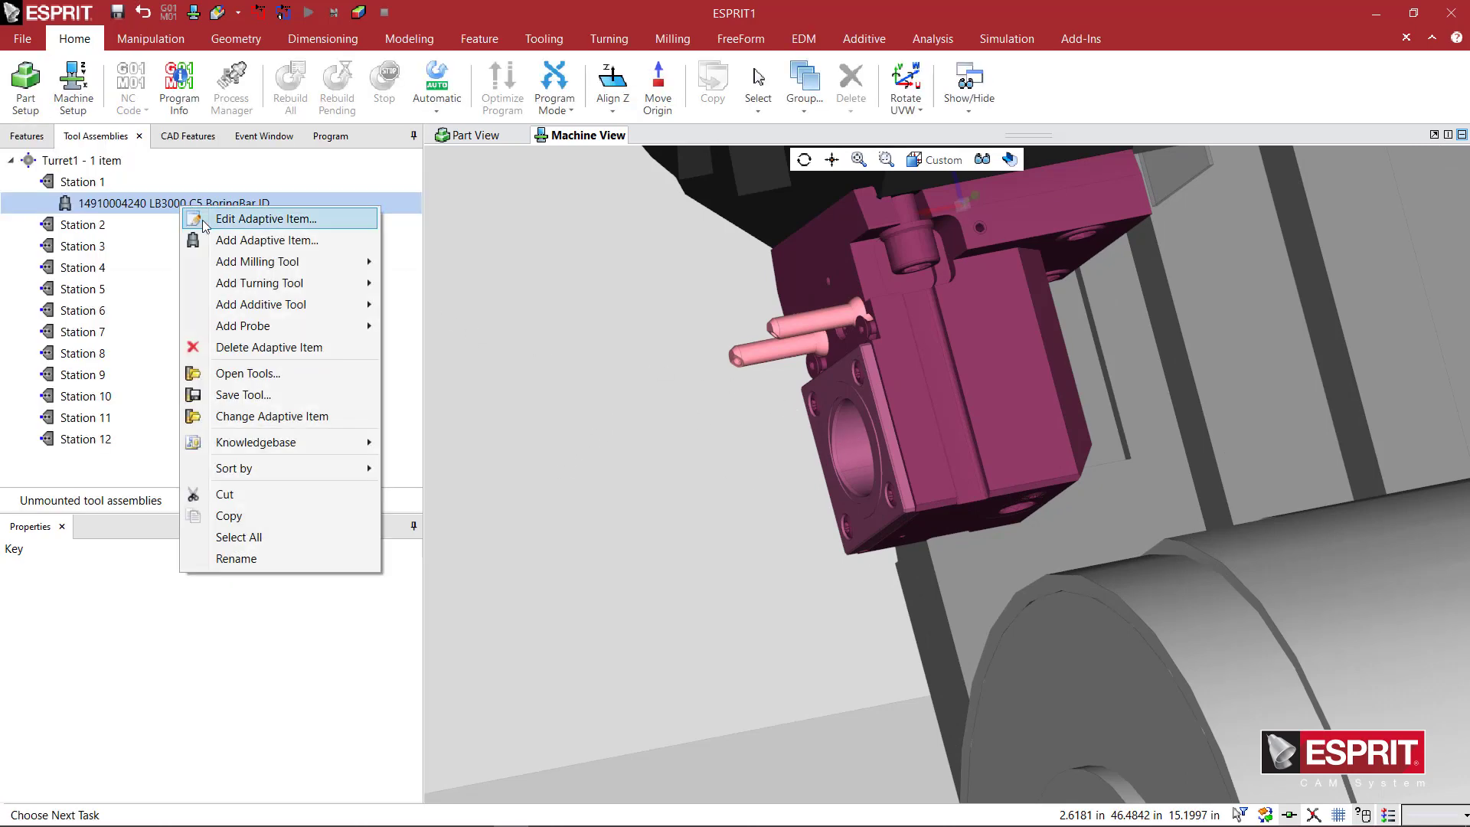
{"action": "left_click", "coordinate": [238, 241]}
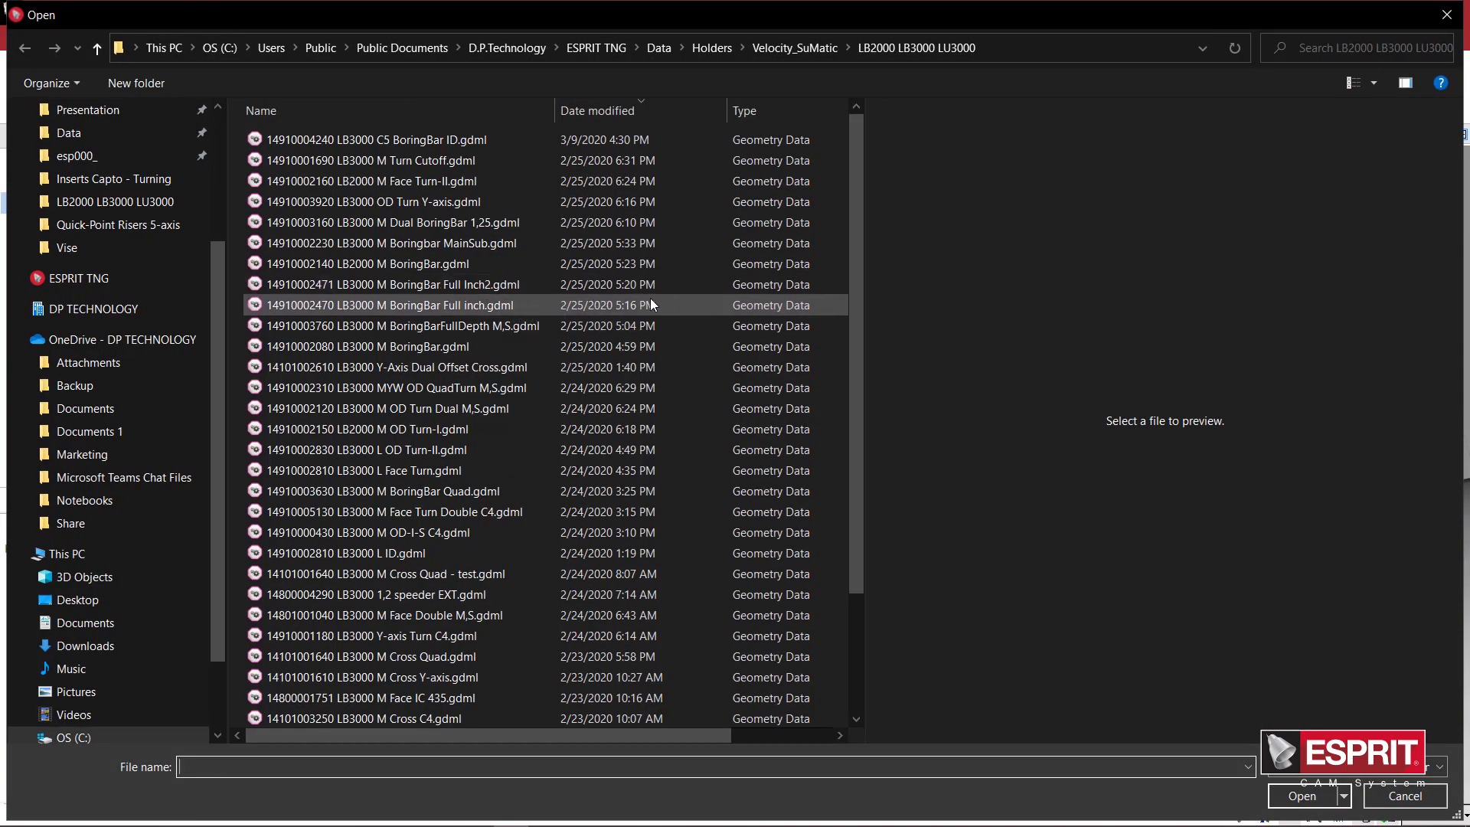
{"action": "left_click", "coordinate": [728, 49]}
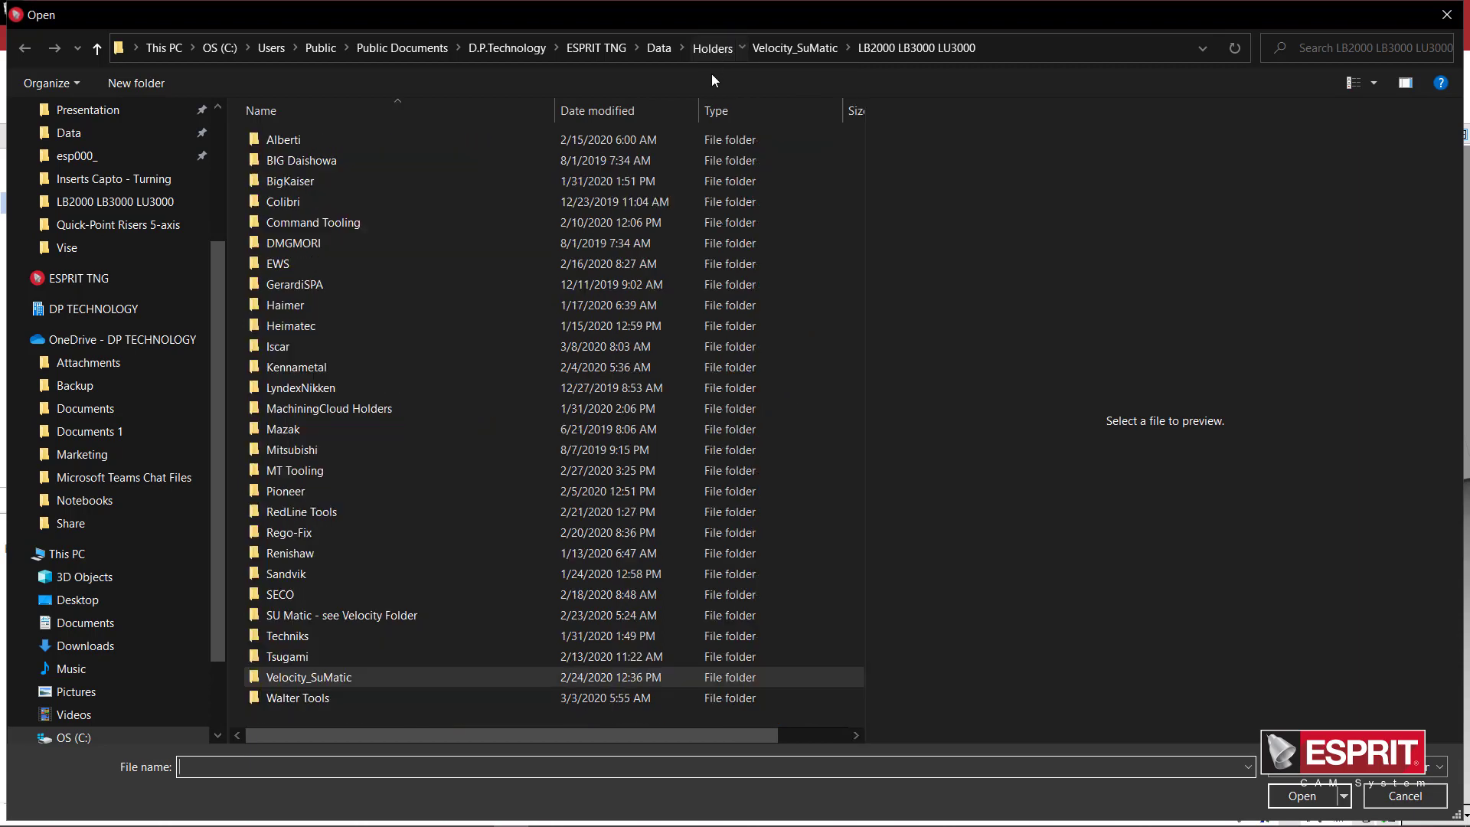
{"action": "double_click", "coordinate": [295, 595]}
{"action": "double_click", "coordinate": [300, 163]}
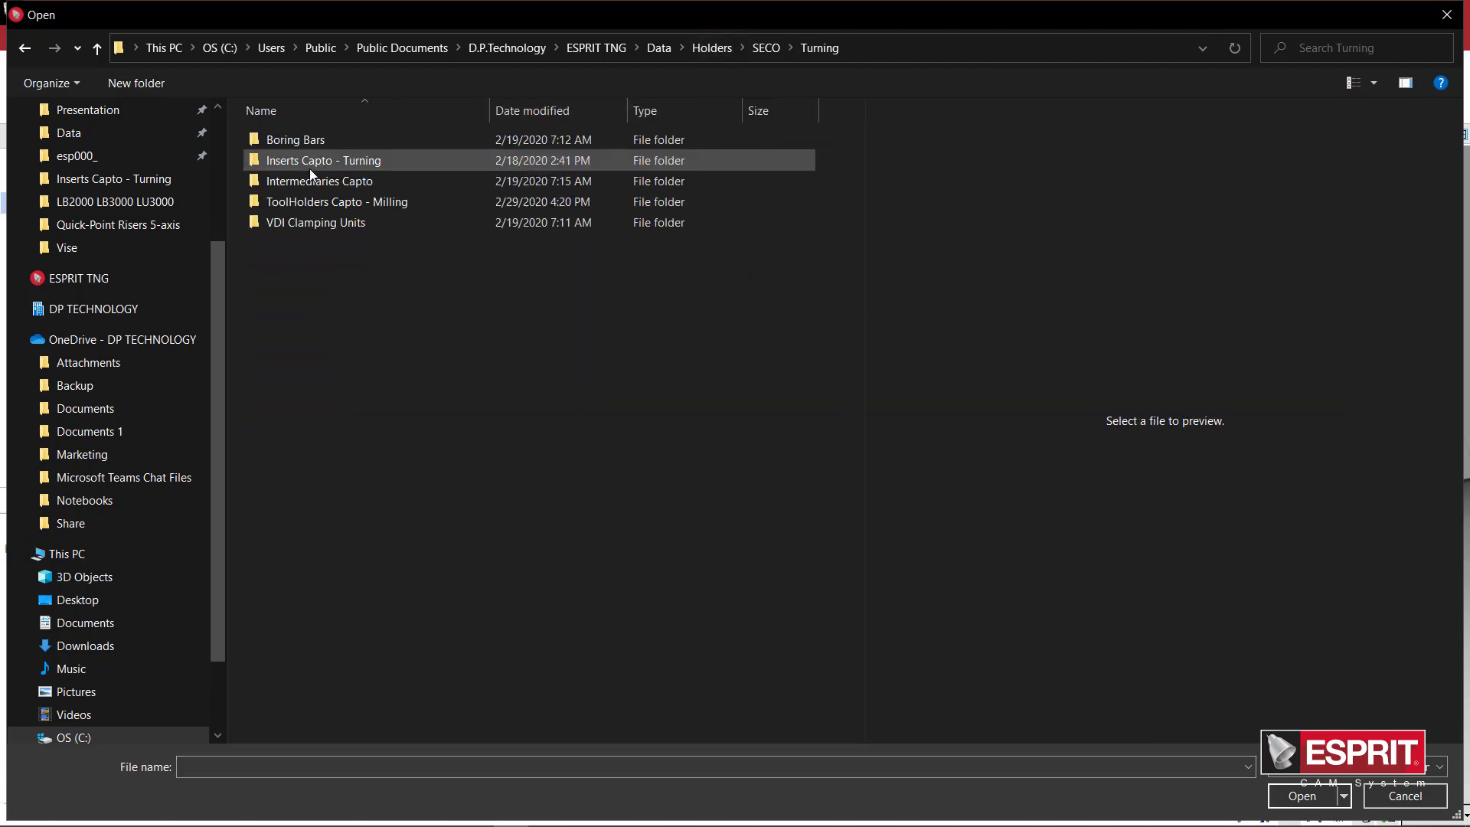
{"action": "double_click", "coordinate": [343, 160]}
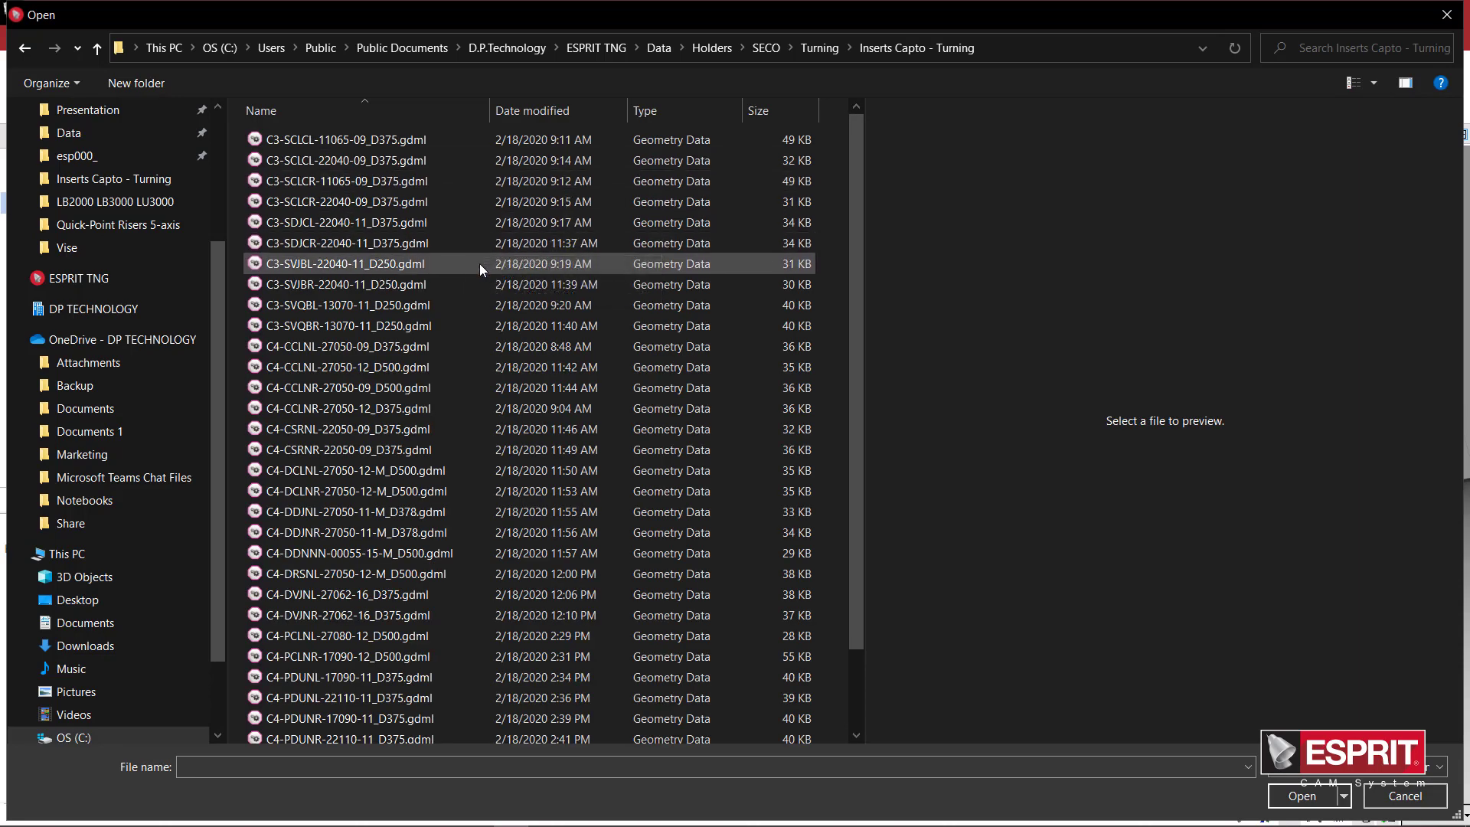
{"action": "scroll", "coordinate": [479, 268], "scroll_direction": "down", "scroll_amount": 2}
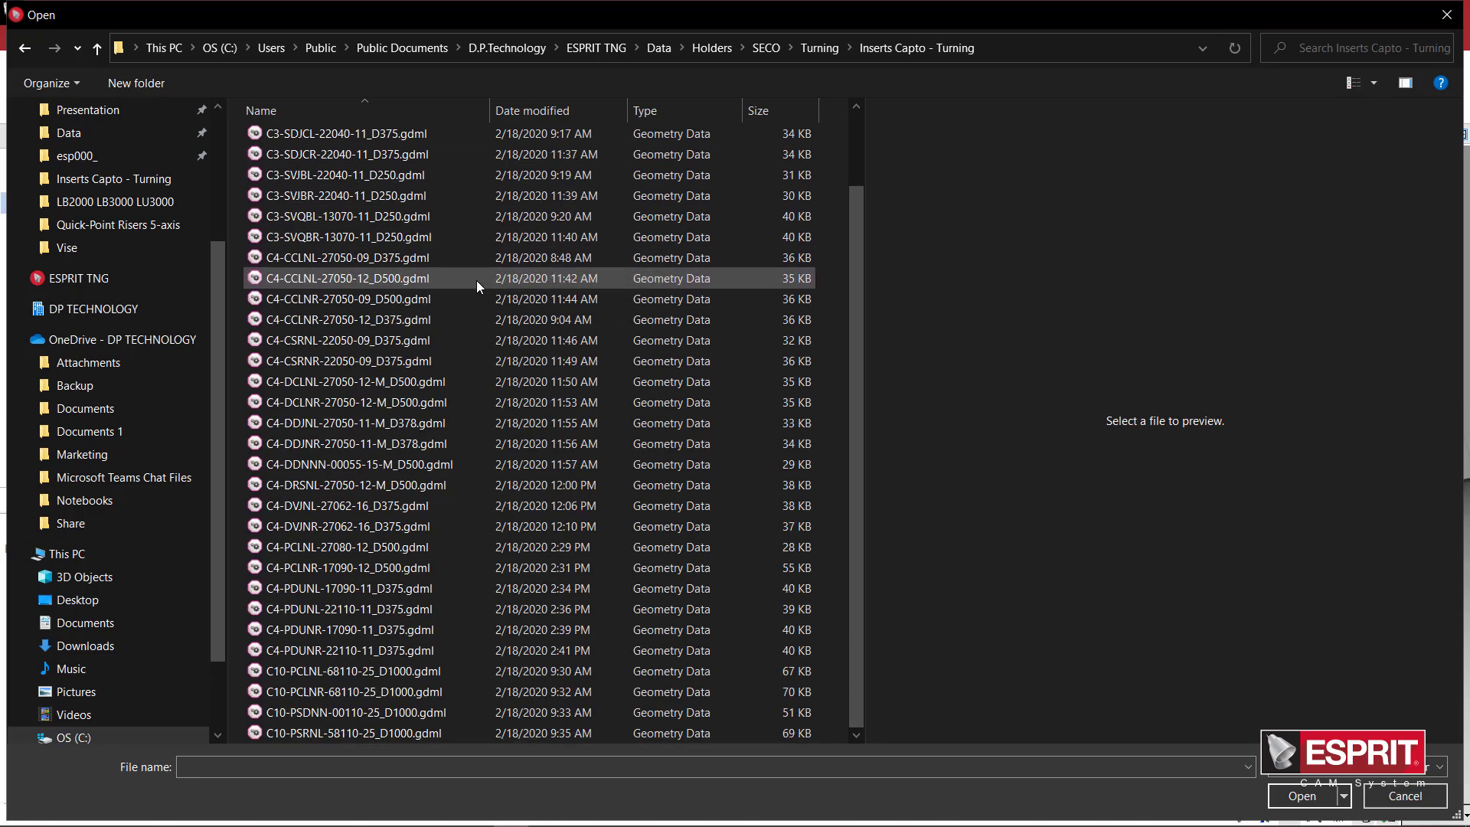
{"action": "left_click", "coordinate": [391, 650]}
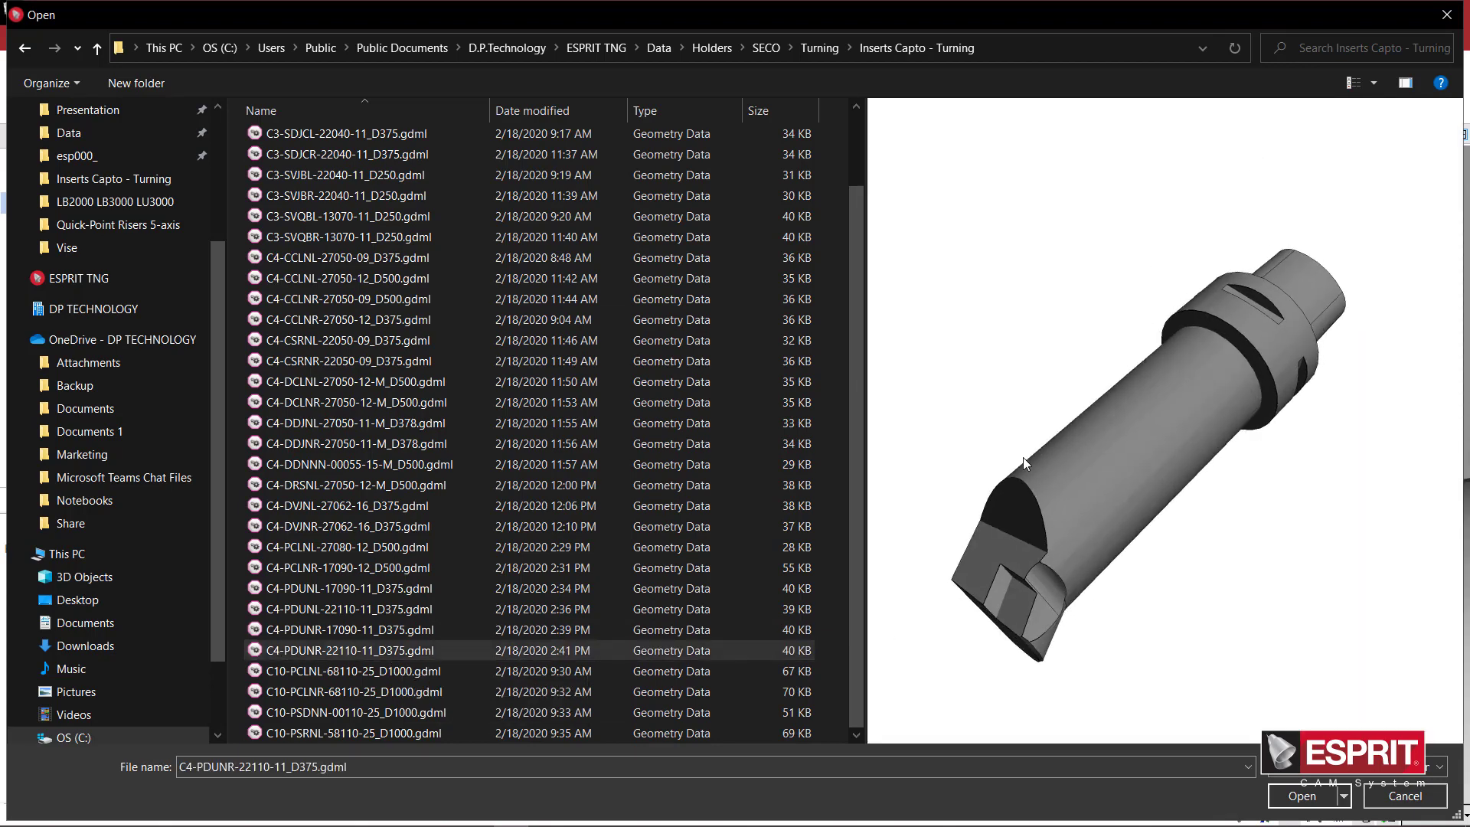
{"action": "left_click", "coordinate": [361, 631]}
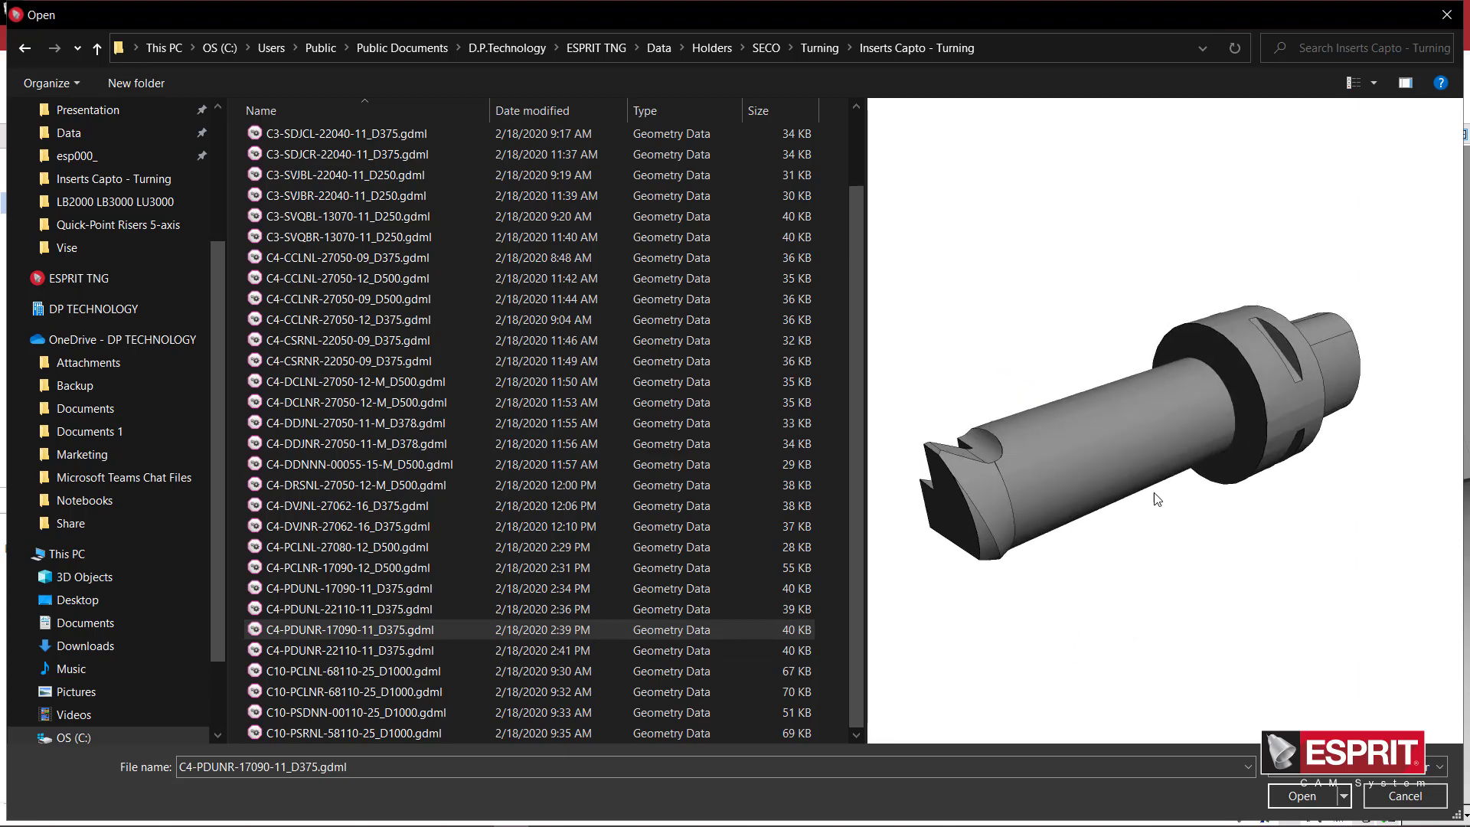
{"action": "left_click_drag", "start_coordinate": [1156, 498], "coordinate": [1208, 617]}
Step: Load C4-PDUNR-17090-11_D375 into the Station 1 holder and inspect its seating in the bore
{"action": "left_click", "coordinate": [1305, 798]}
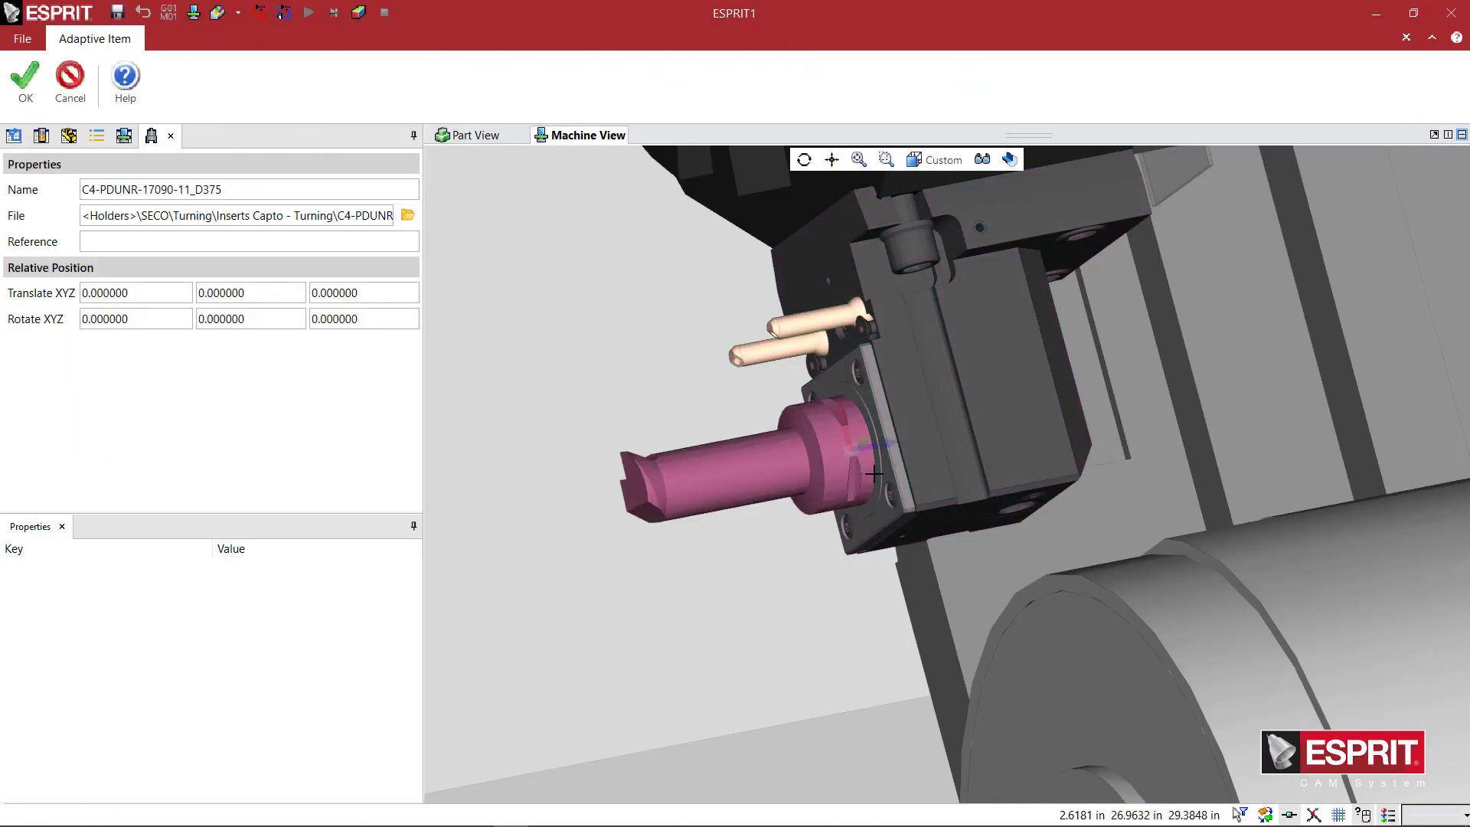
{"action": "mouse_move", "coordinate": [904, 459]}
{"action": "middle_mouse_down"}
{"action": "mouse_move", "coordinate": [888, 470]}
{"action": "mouse_move", "coordinate": [902, 475]}
{"action": "middle_mouse_up"}
{"action": "scroll", "coordinate": [903, 475], "scroll_direction": "down", "scroll_amount": 3}
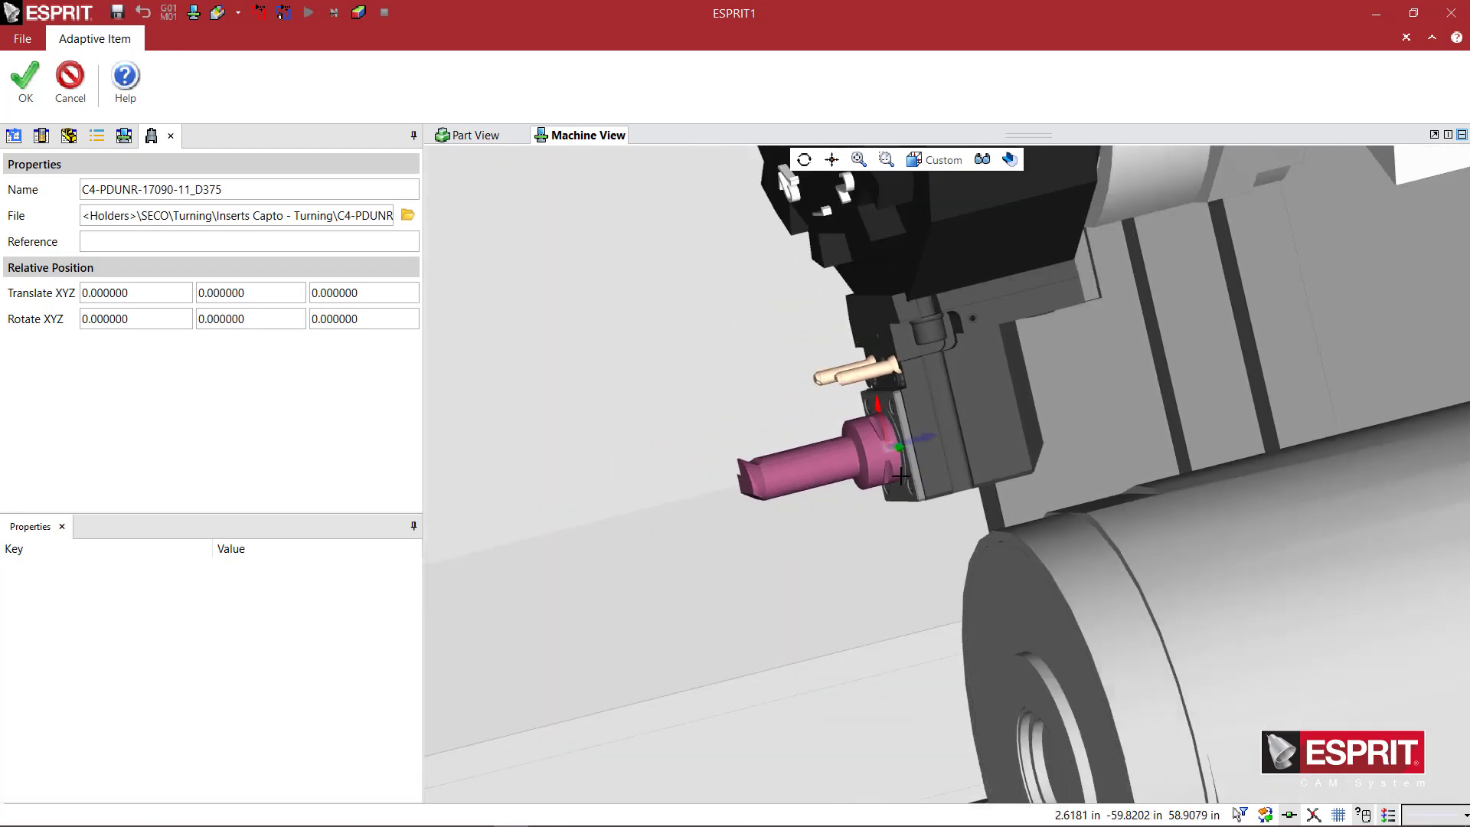
{"action": "scroll", "coordinate": [911, 476], "scroll_direction": "down", "scroll_amount": 3}
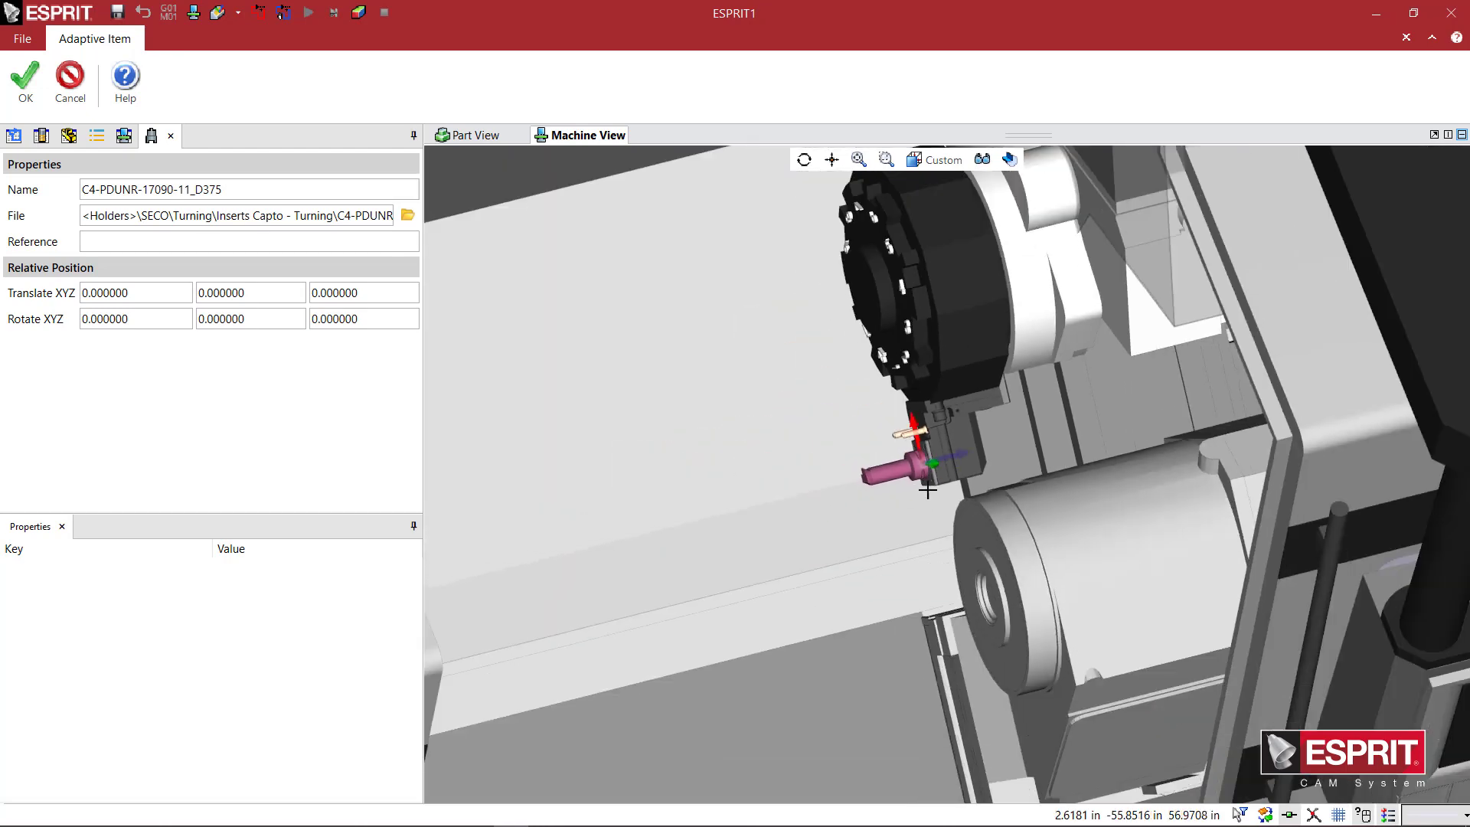
{"action": "middle_click_drag", "start_coordinate": [910, 476], "coordinate": [977, 501]}
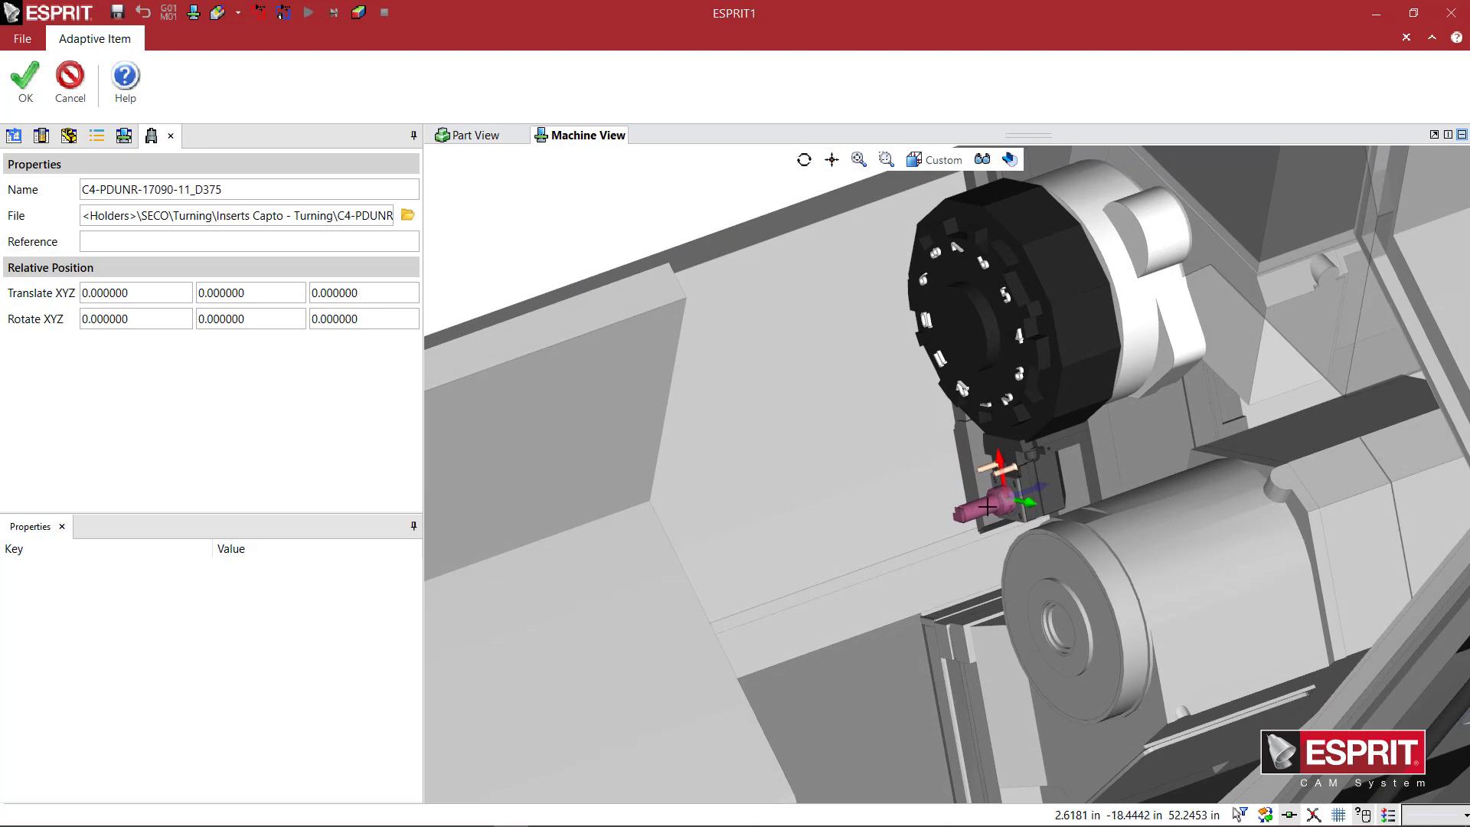
{"action": "scroll", "coordinate": [985, 509], "scroll_direction": "up", "scroll_amount": 5}
{"action": "scroll", "coordinate": [1059, 457], "scroll_direction": "down", "scroll_amount": 3}
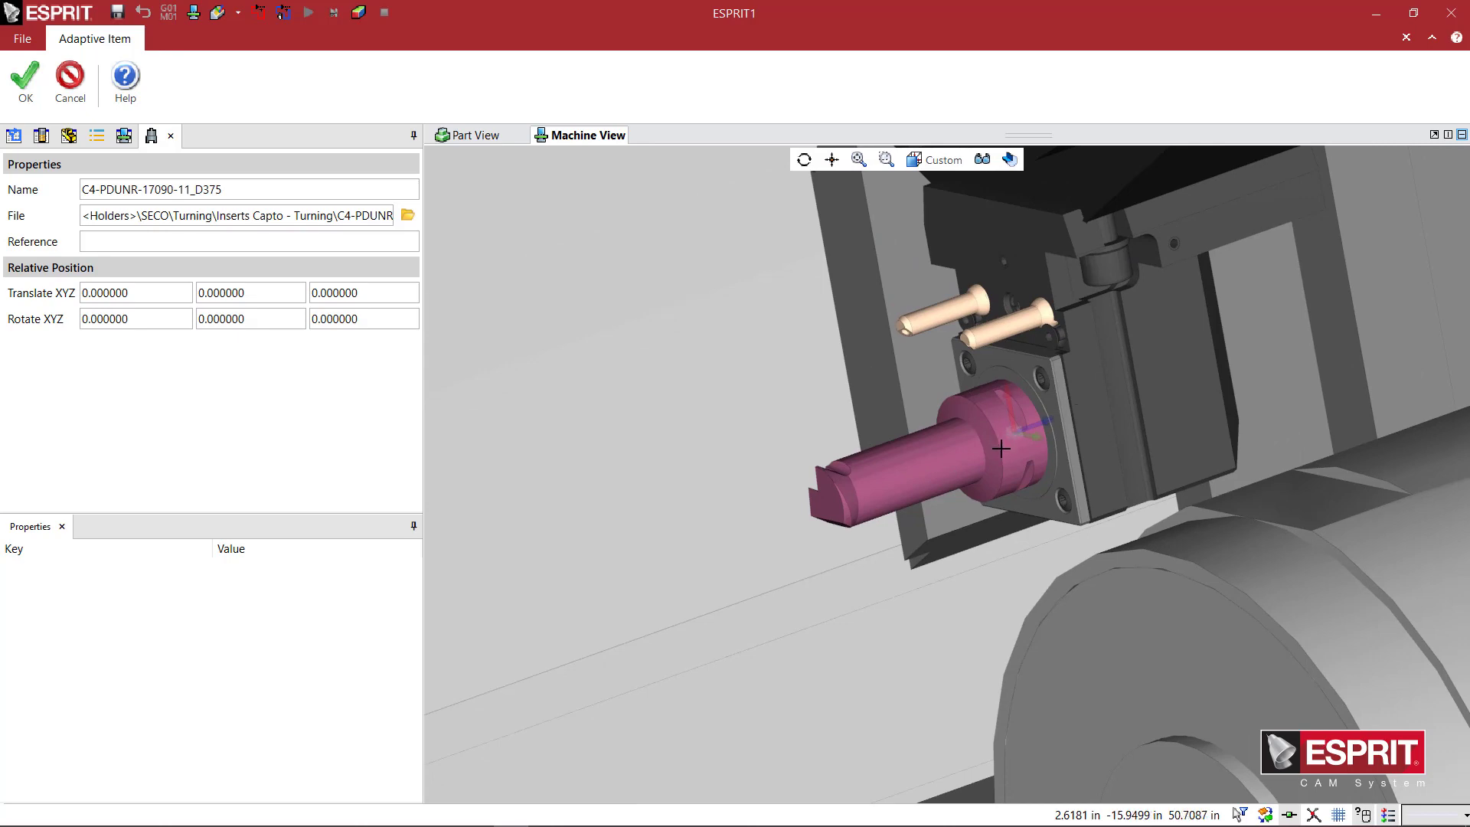
{"action": "middle_click_drag", "start_coordinate": [995, 453], "coordinate": [952, 467]}
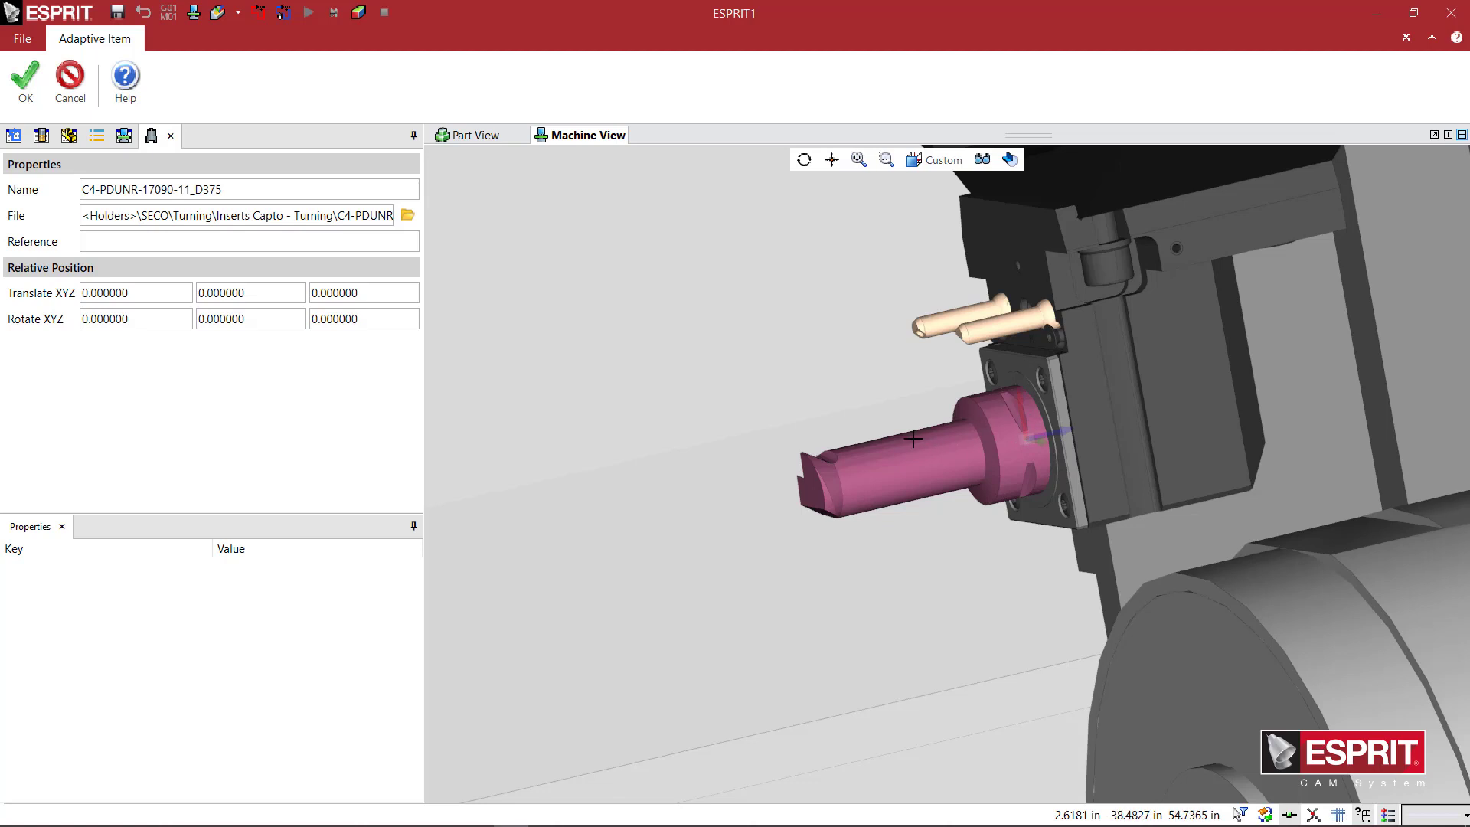
Step: Confirm the bar, then add turning tool T6201 OD Turn sub fin to it, hiding obstructing planes
{"action": "left_click", "coordinate": [26, 79]}
{"action": "right_click", "coordinate": [195, 225]}
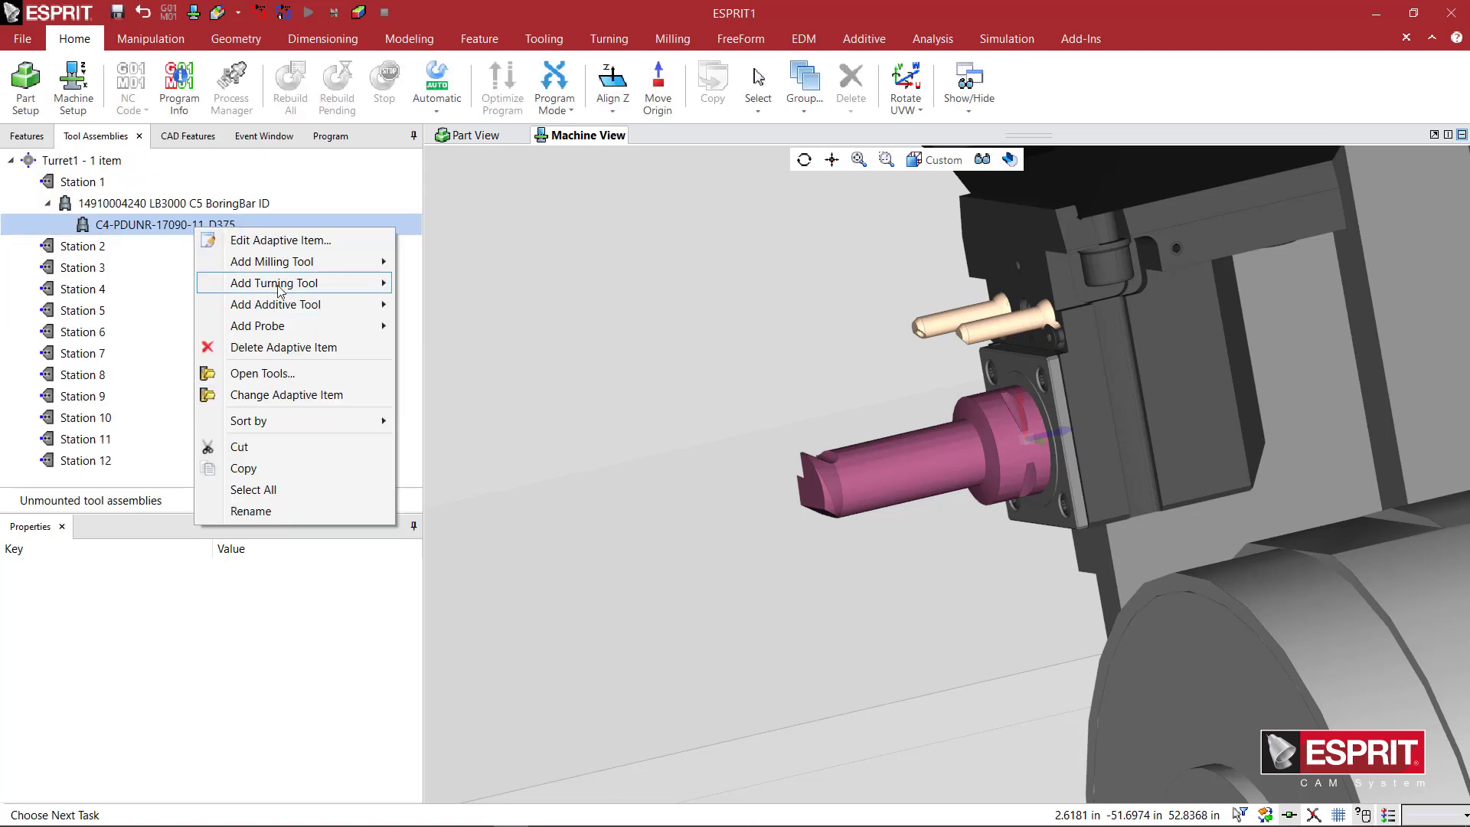
{"action": "mouse_move", "coordinate": [277, 285]}
{"action": "left_click", "coordinate": [94, 283]}
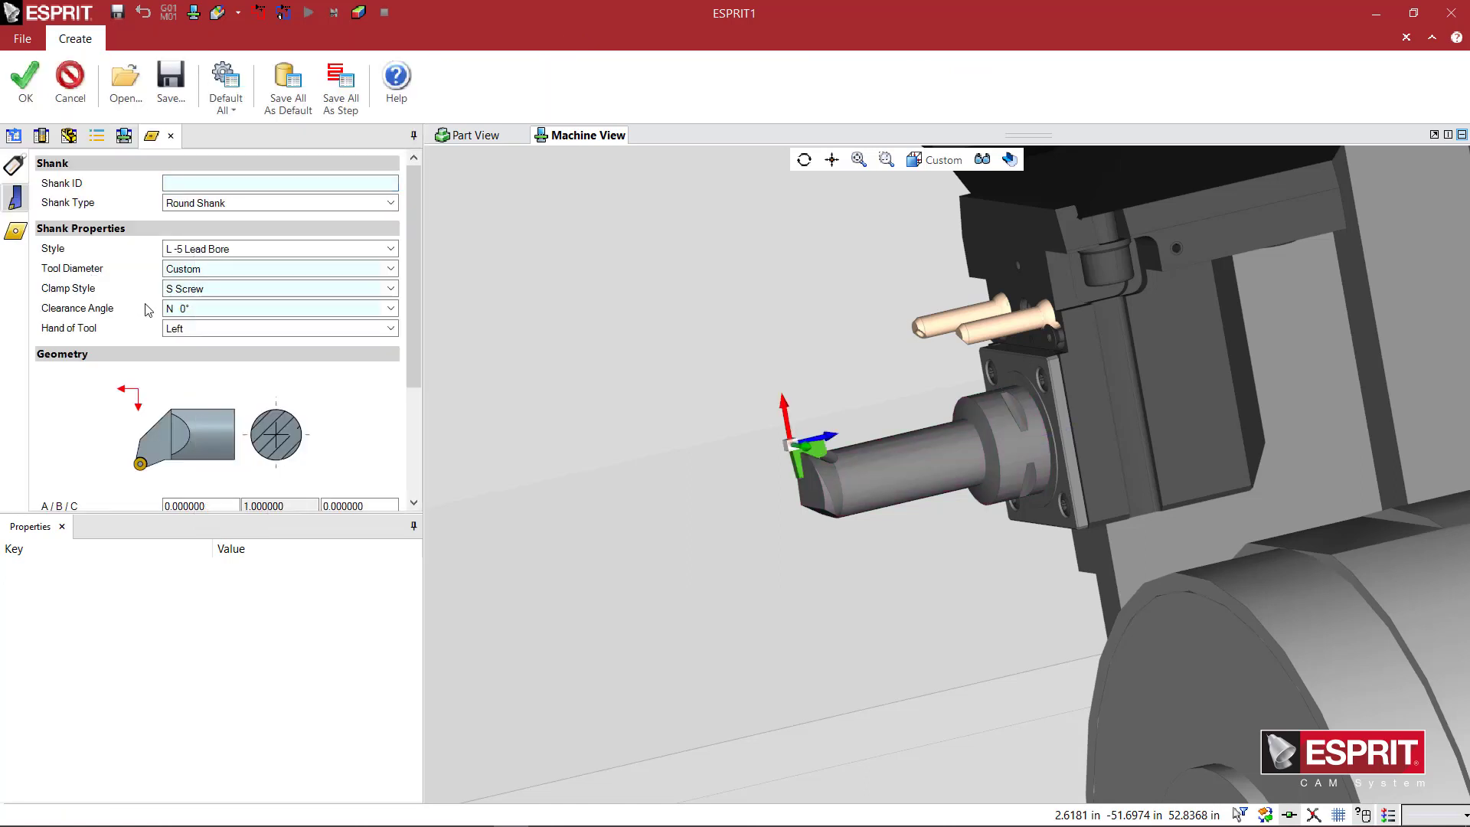
{"action": "middle_click_drag", "start_coordinate": [588, 395], "coordinate": [986, 328]}
{"action": "left_click", "coordinate": [982, 159]}
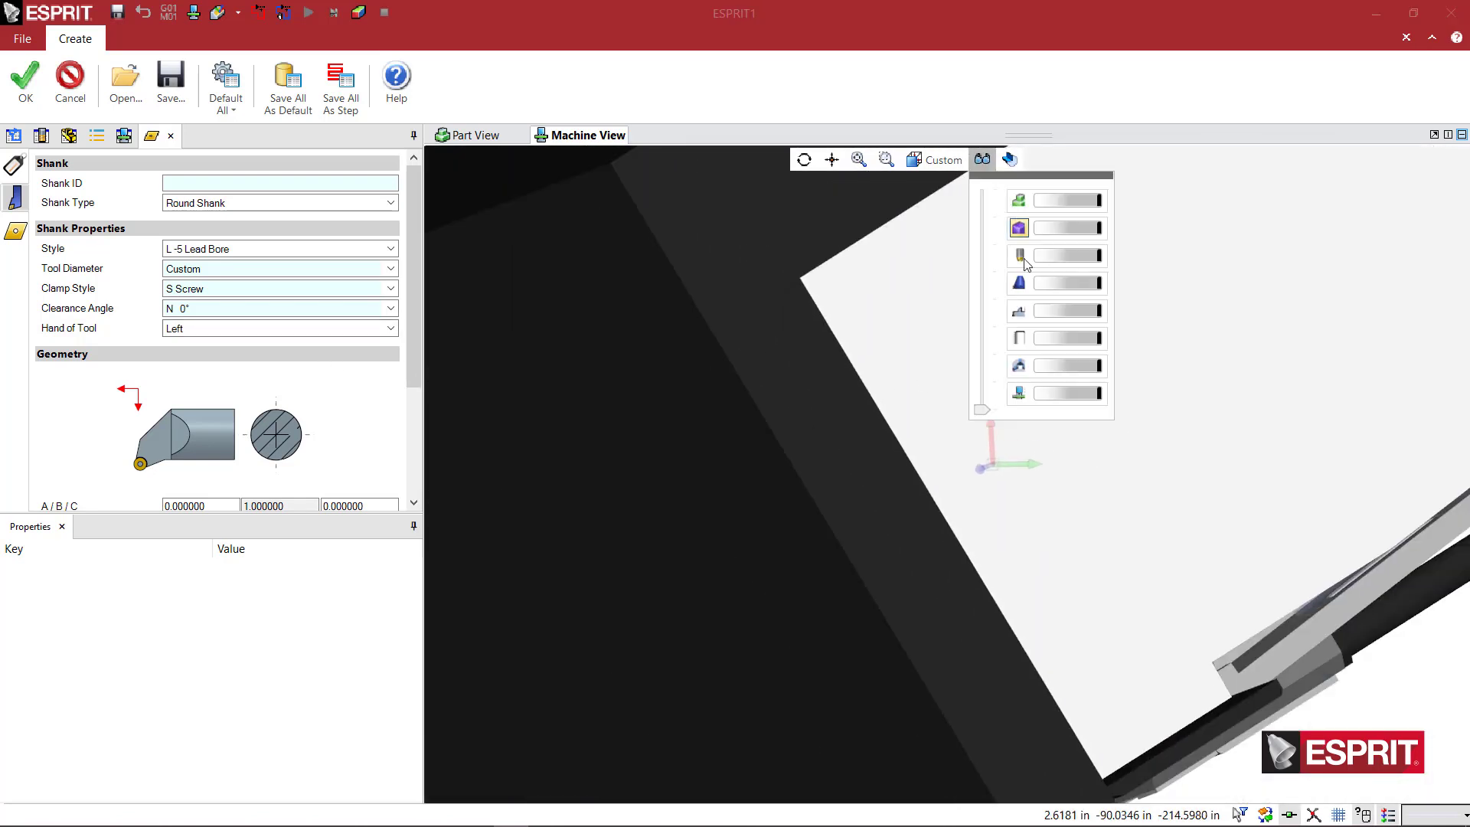
{"action": "left_click", "coordinate": [986, 372]}
{"action": "middle_click_drag", "start_coordinate": [975, 541], "coordinate": [1036, 462]}
{"action": "scroll", "coordinate": [998, 463], "scroll_direction": "up", "scroll_amount": 5}
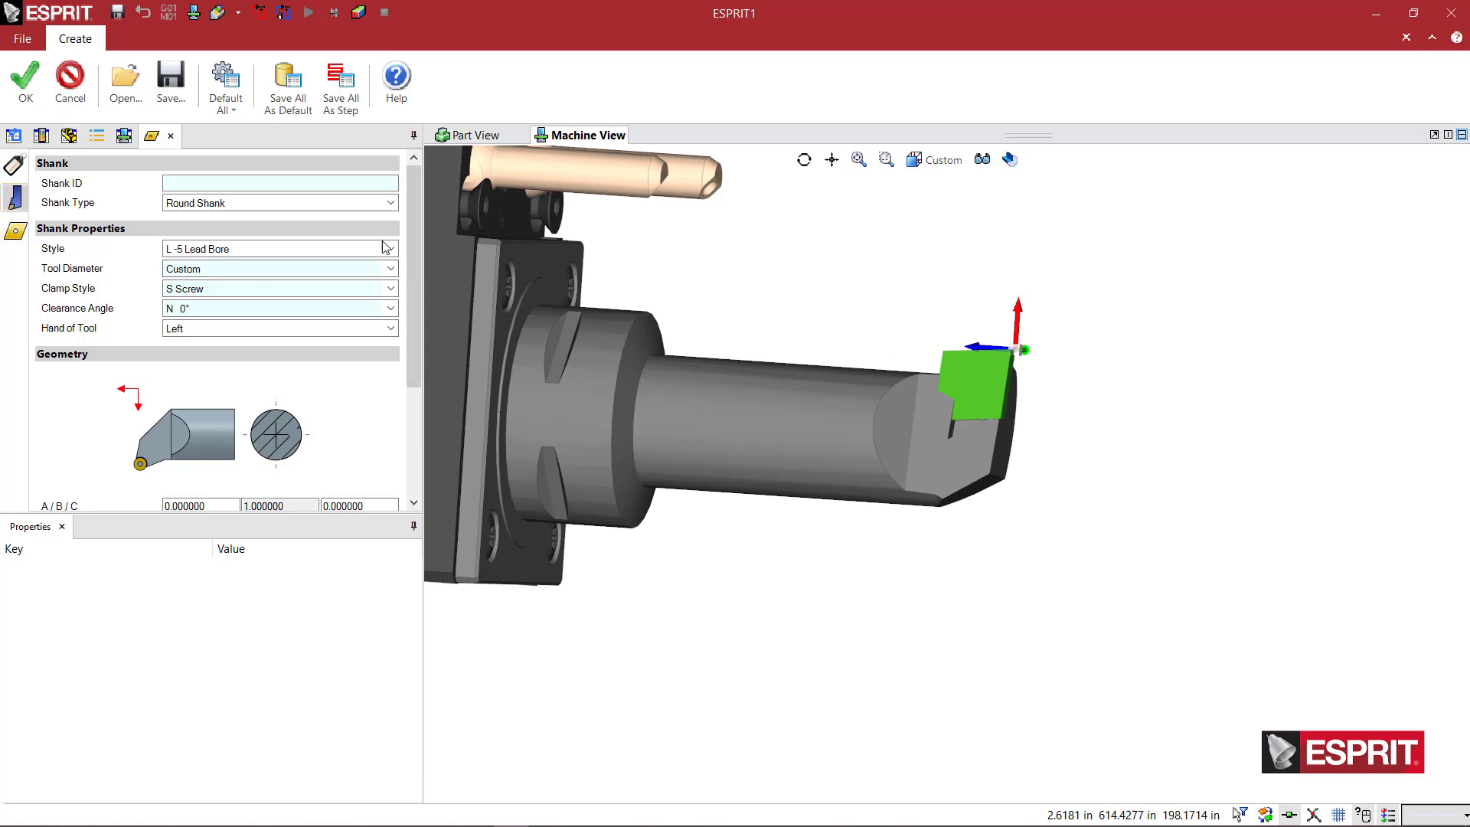
{"action": "left_click", "coordinate": [25, 80]}
Step: Reopen the C4-PDUNR bar's file choice and preview C4-PDUNL-22110-11_D375 from the side
{"action": "double_click", "coordinate": [213, 225]}
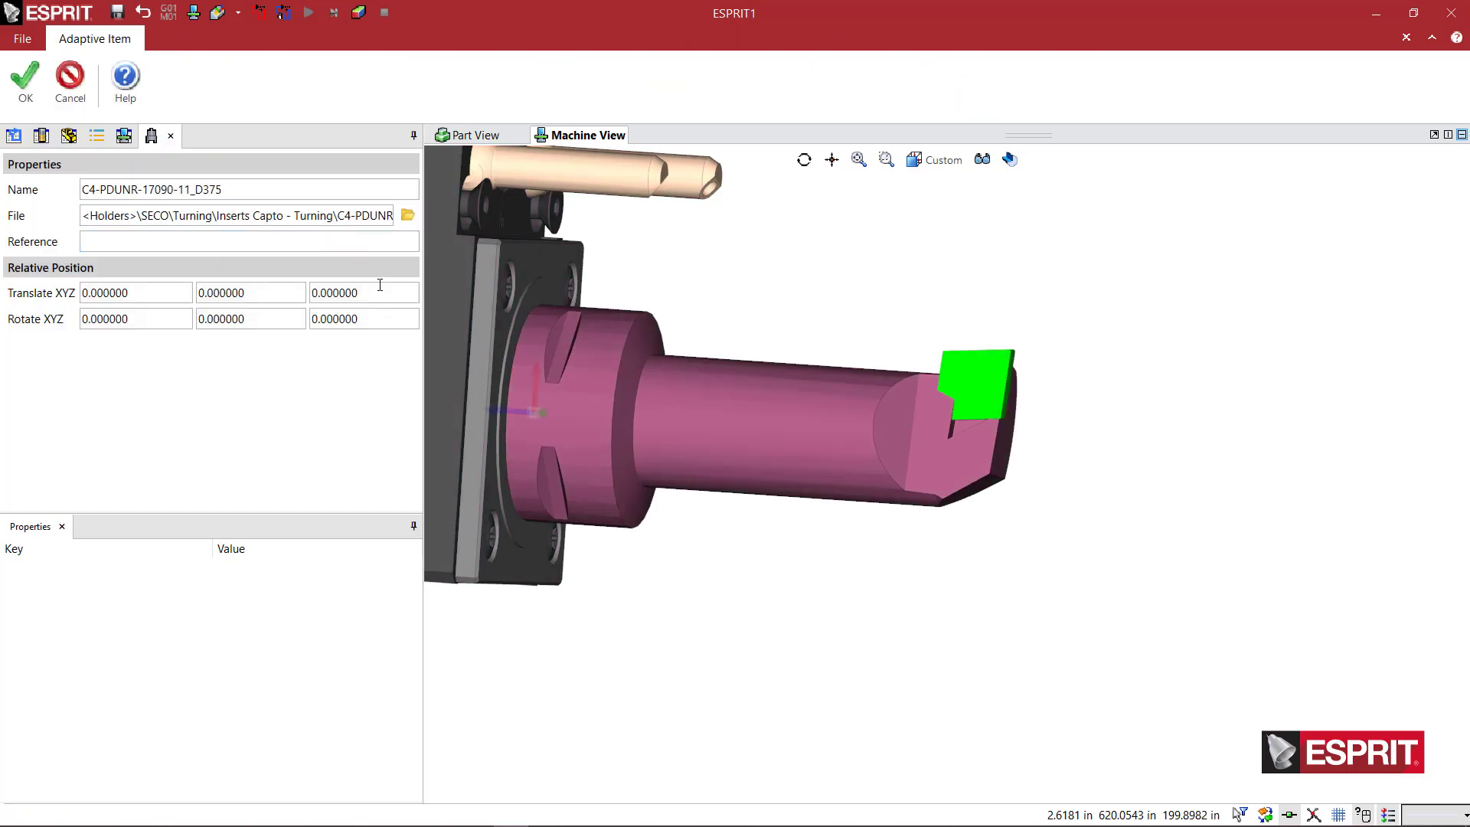
{"action": "left_click", "coordinate": [408, 215]}
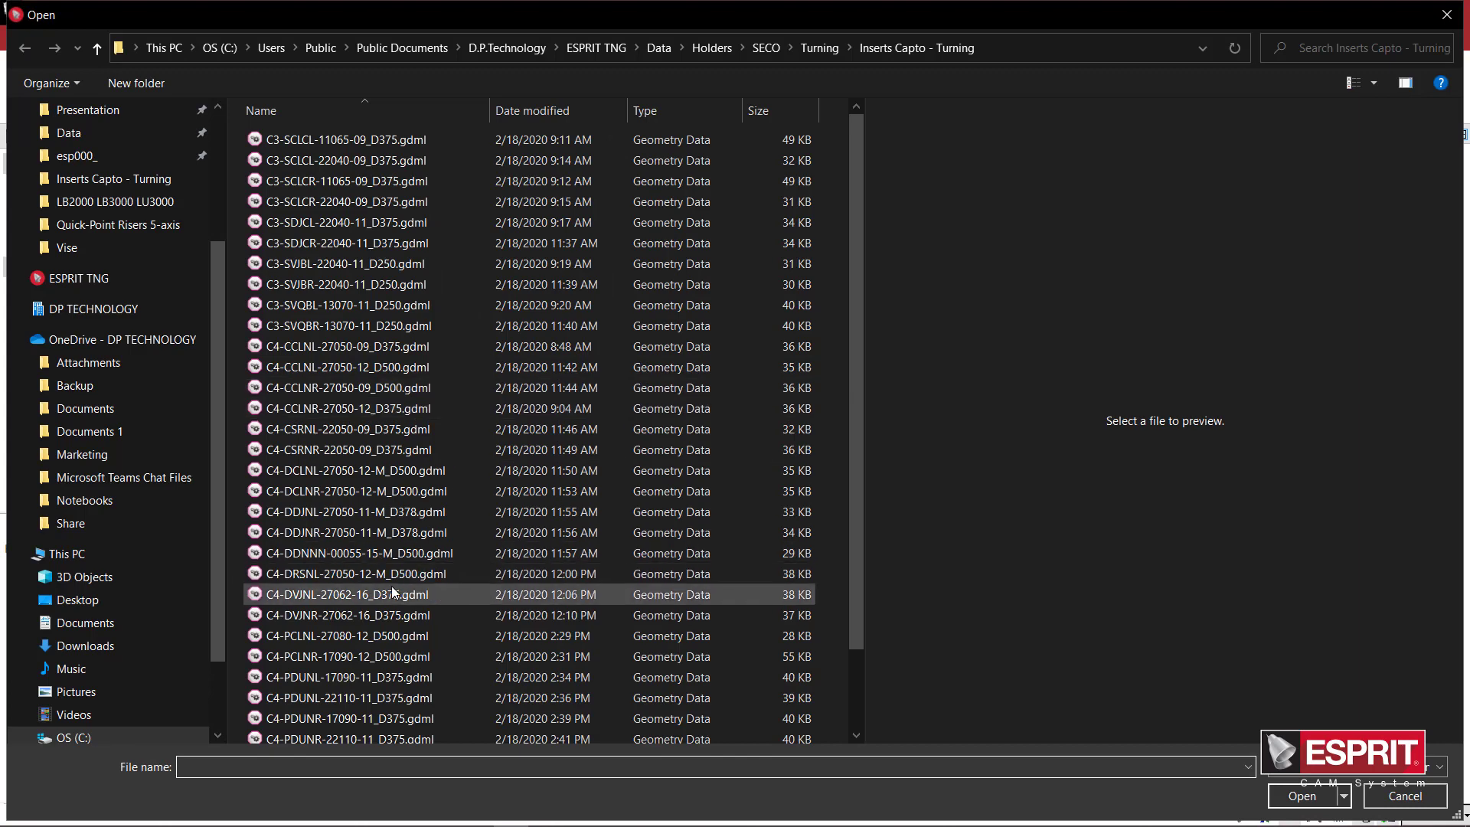
{"action": "left_click", "coordinate": [320, 610]}
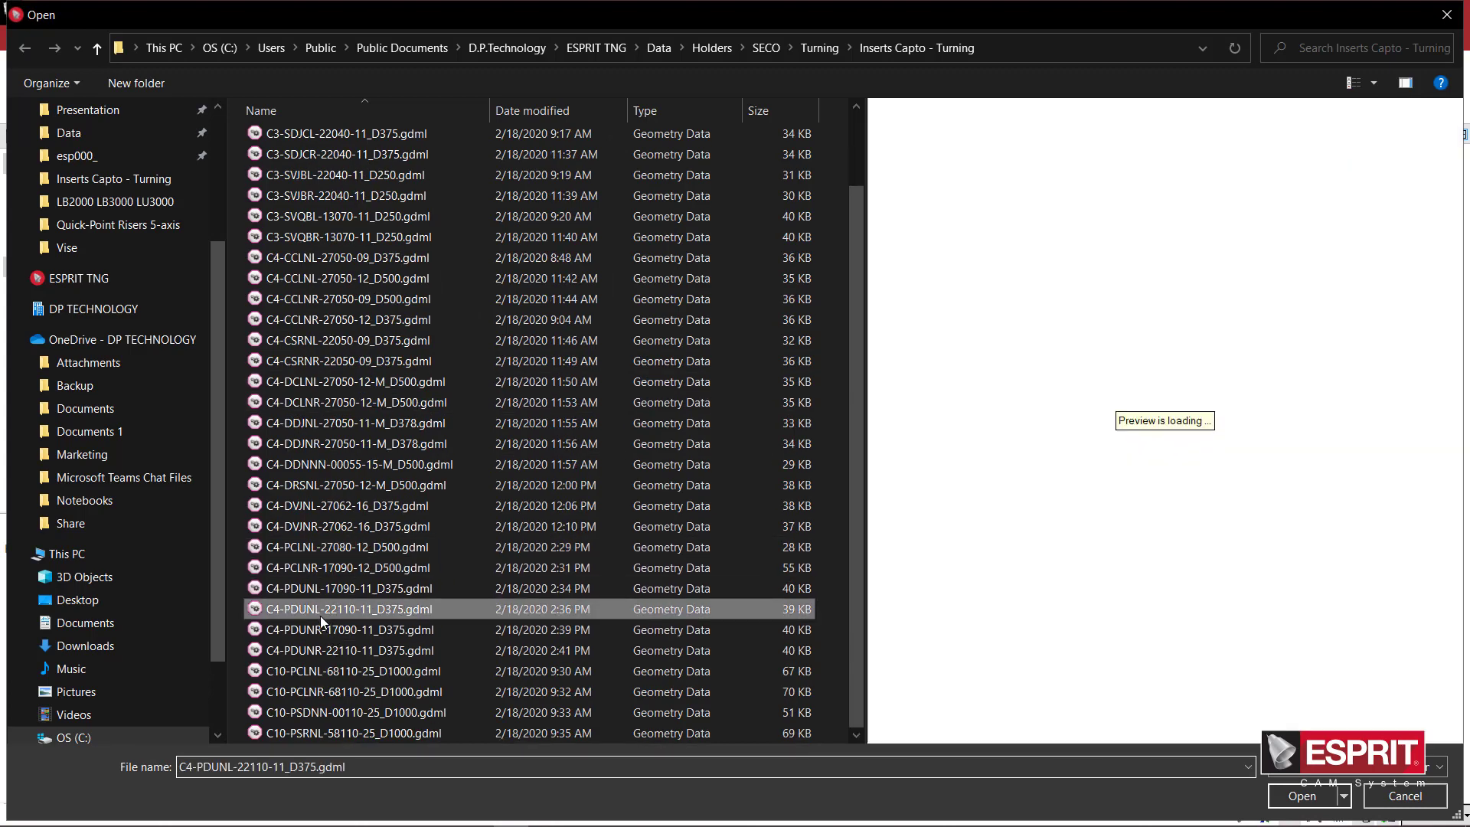
{"action": "left_click_drag", "start_coordinate": [1017, 505], "coordinate": [1135, 320]}
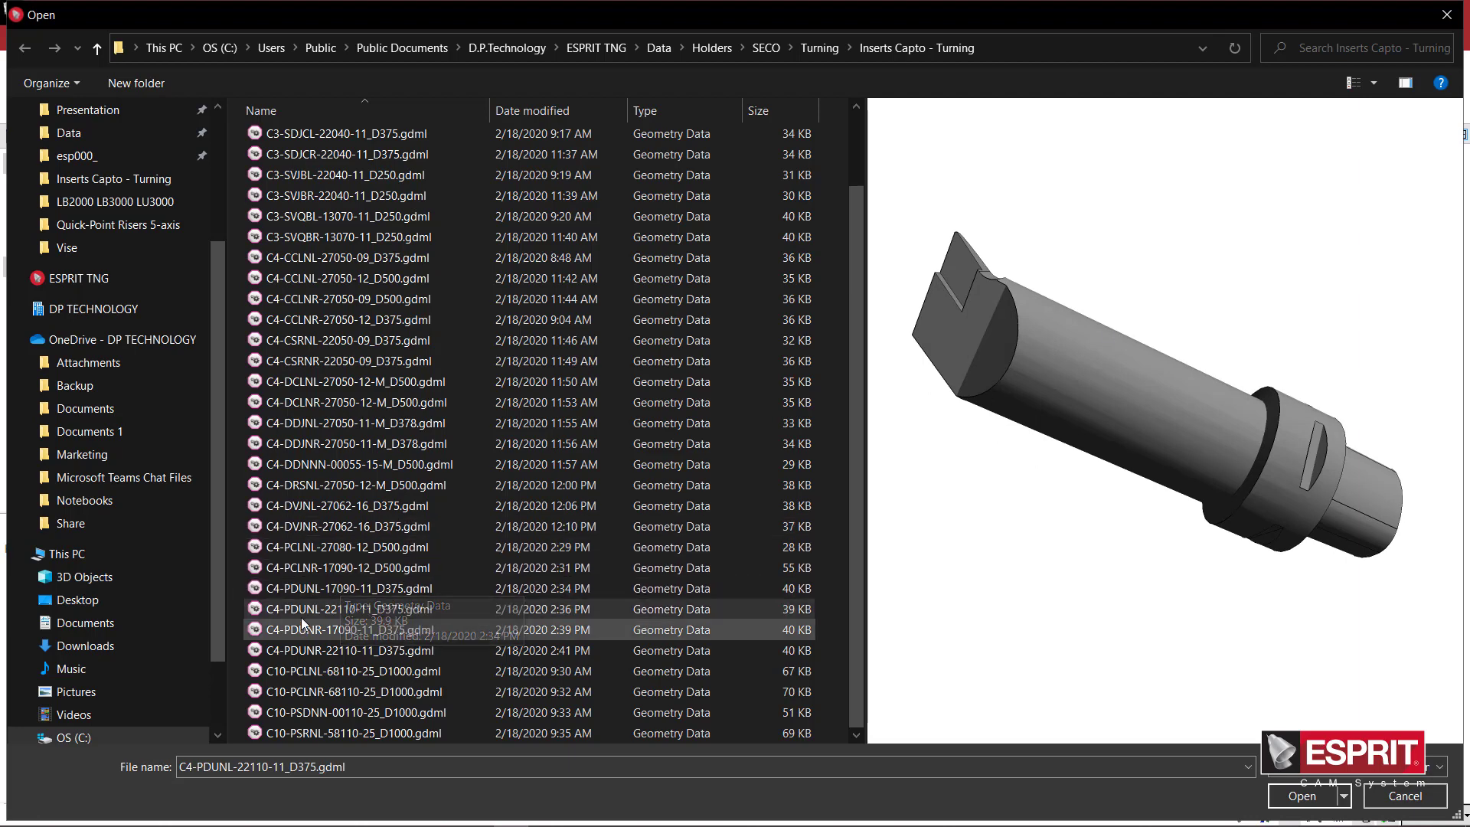
Step: Compare C4-PDUNL-17090-11_D375, C4-PCLNL-27080-12_D500 and C4-PCLNR-17090-12_D500, selecting C4-PCLNR-17090-12_D500
{"action": "left_click", "coordinate": [307, 591]}
{"action": "left_click_drag", "start_coordinate": [1050, 417], "coordinate": [1182, 482]}
{"action": "left_click", "coordinate": [344, 546]}
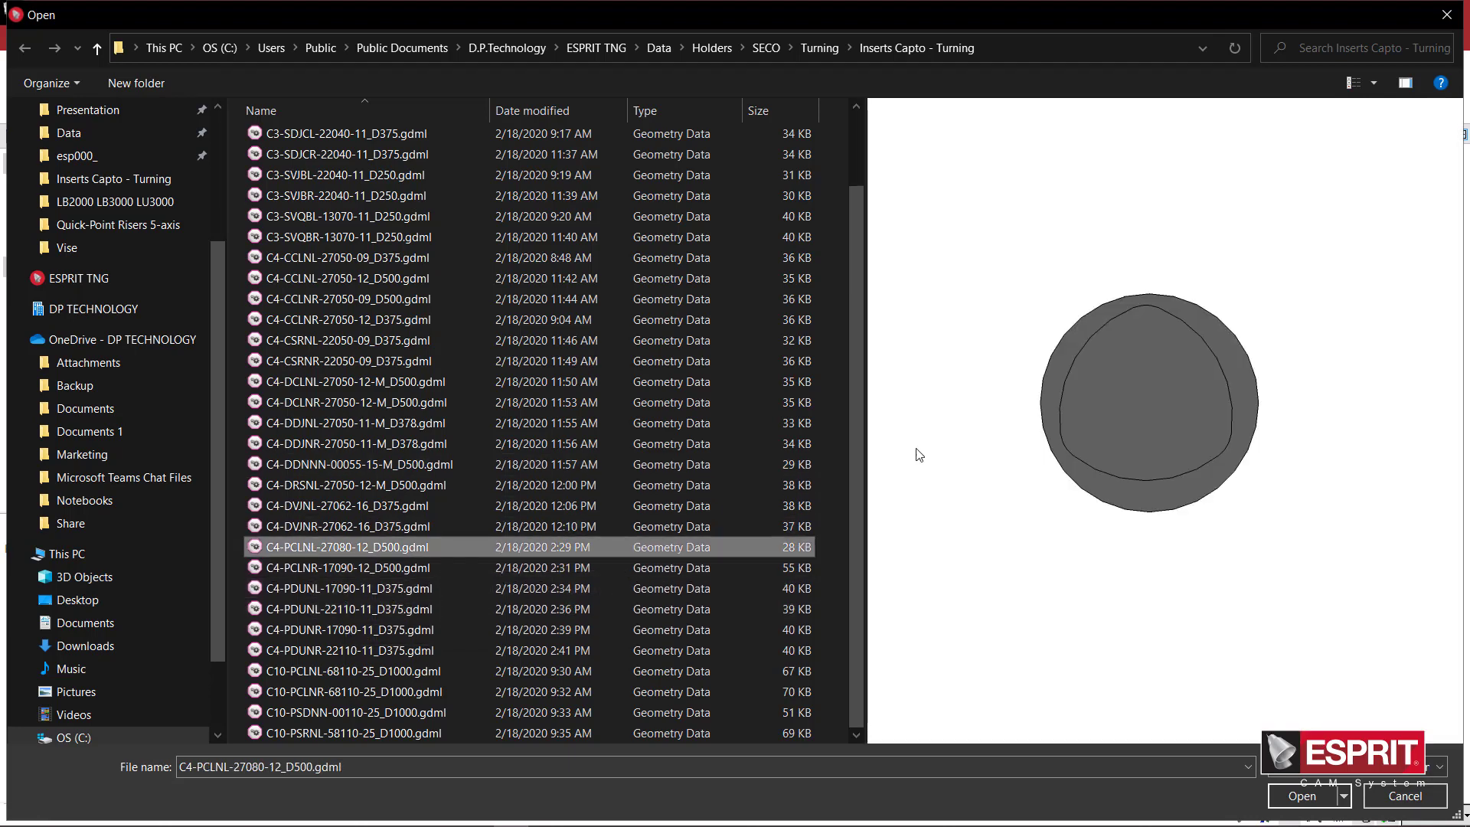
{"action": "left_click_drag", "start_coordinate": [926, 453], "coordinate": [1043, 515]}
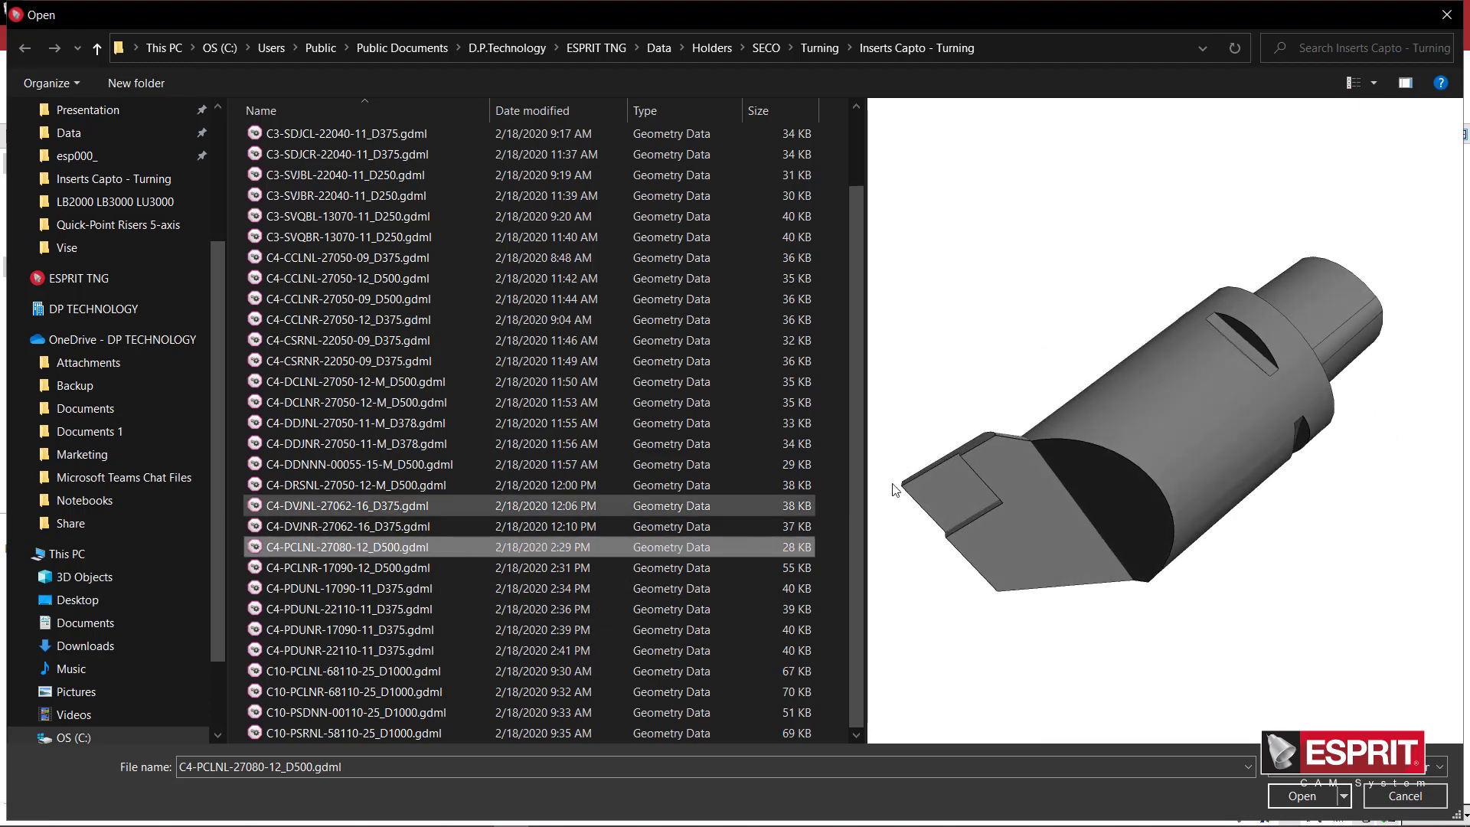
{"action": "left_click", "coordinate": [343, 568]}
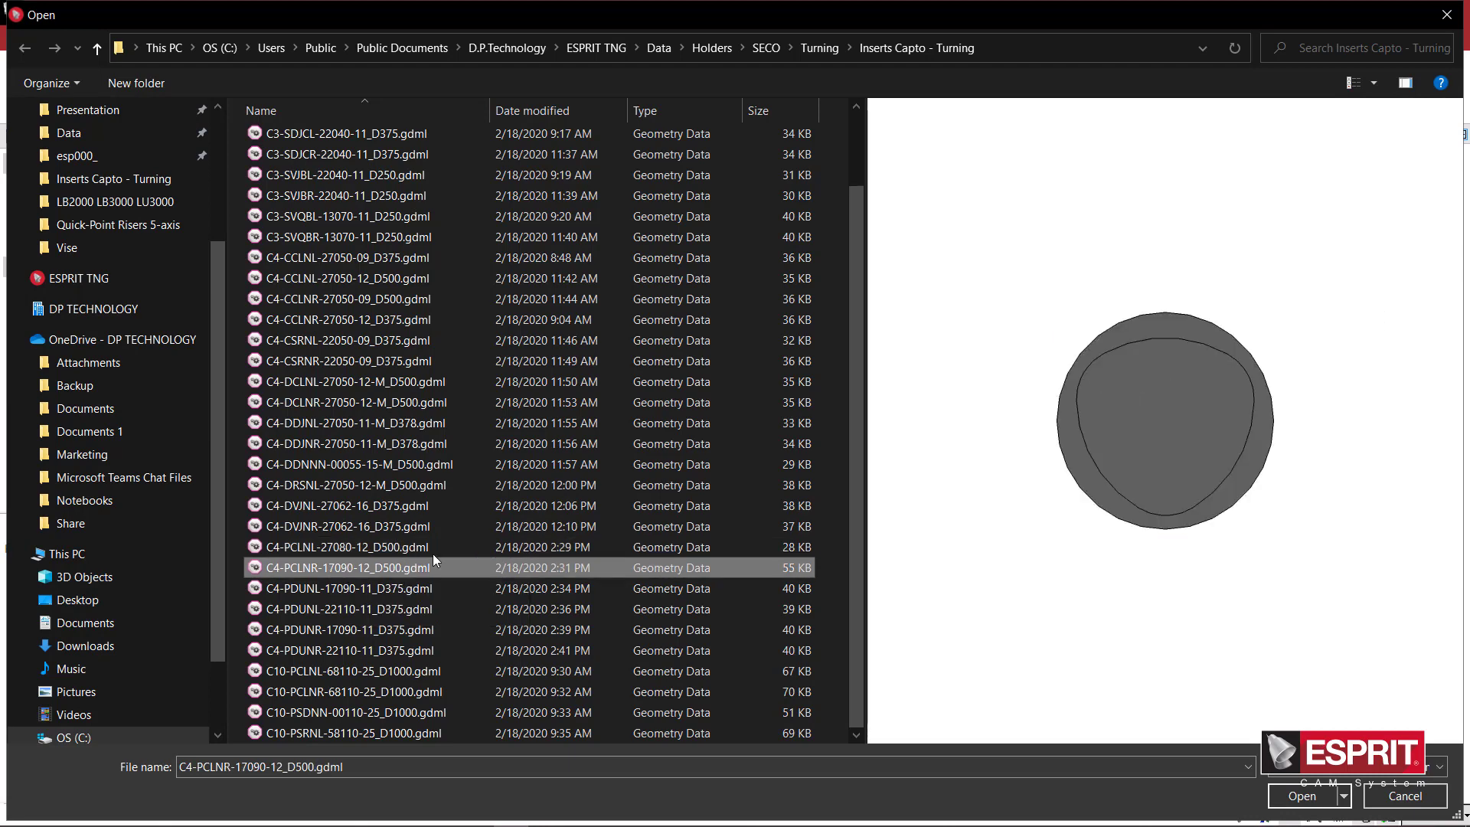
{"action": "left_click_drag", "start_coordinate": [958, 452], "coordinate": [1080, 459]}
Step: Load C4-PCLNR-17090-12_D500 as the Station 1 boring bar and zoom out to check its fit
{"action": "left_click", "coordinate": [1301, 797]}
{"action": "scroll", "coordinate": [894, 439], "scroll_direction": "down", "scroll_amount": 2}
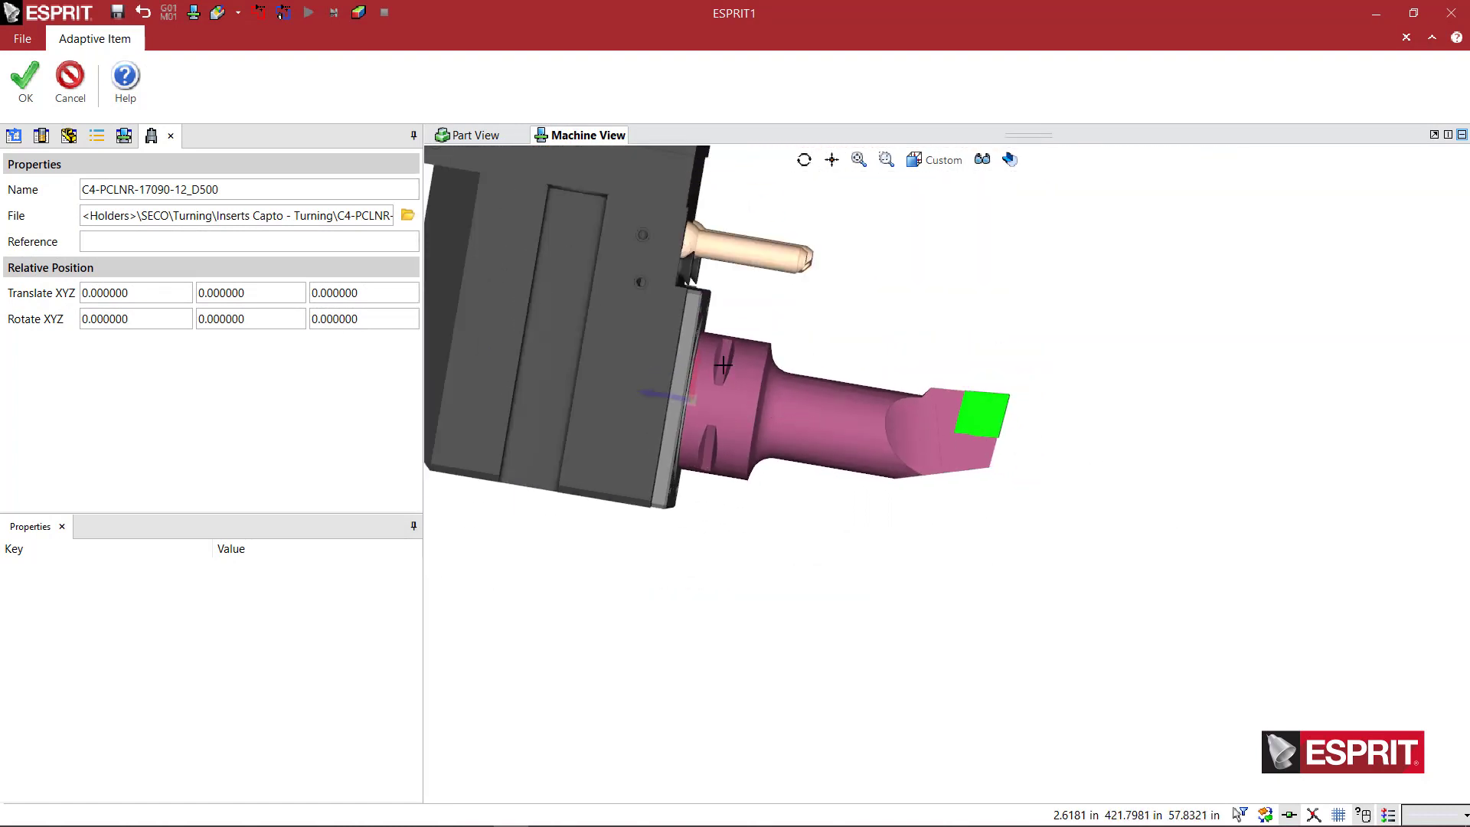
{"action": "scroll", "coordinate": [773, 343], "scroll_direction": "down", "scroll_amount": 3}
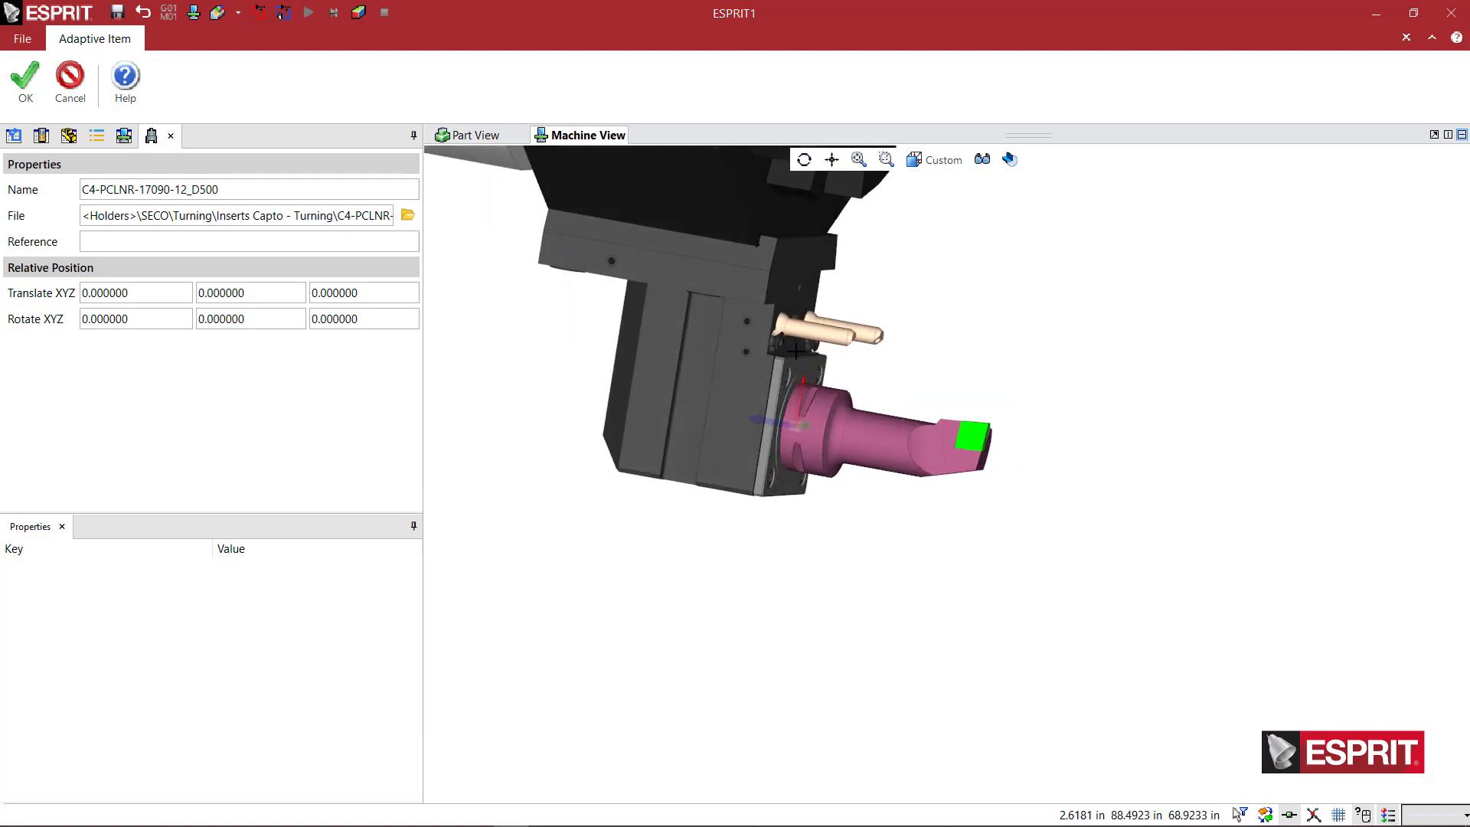